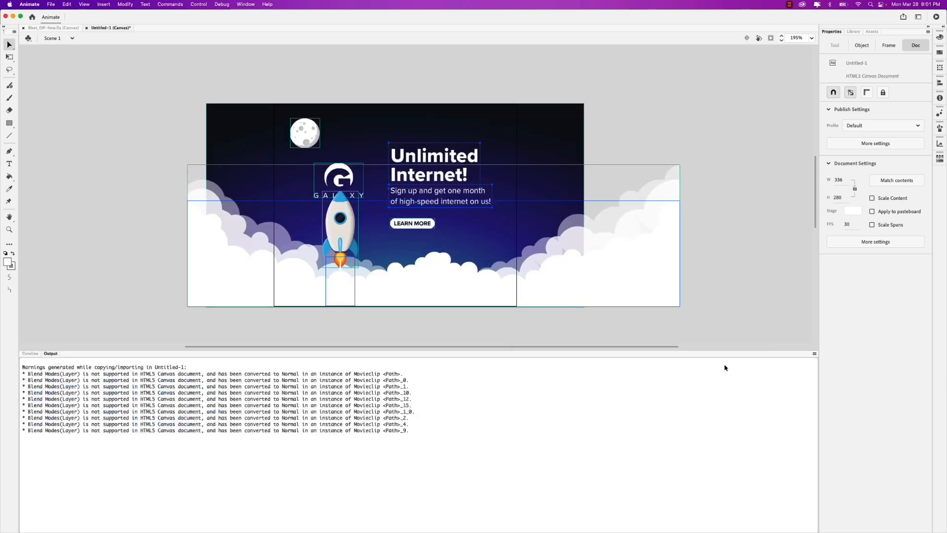
- Create a classic tween on the Title layer and play the timeline
right_click(176, 450)
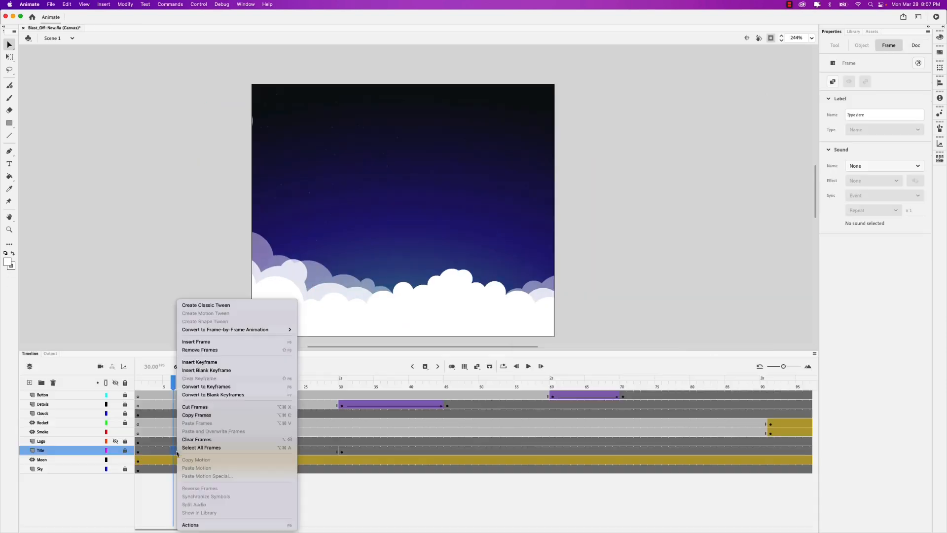
left_click(209, 305)
key("Return")
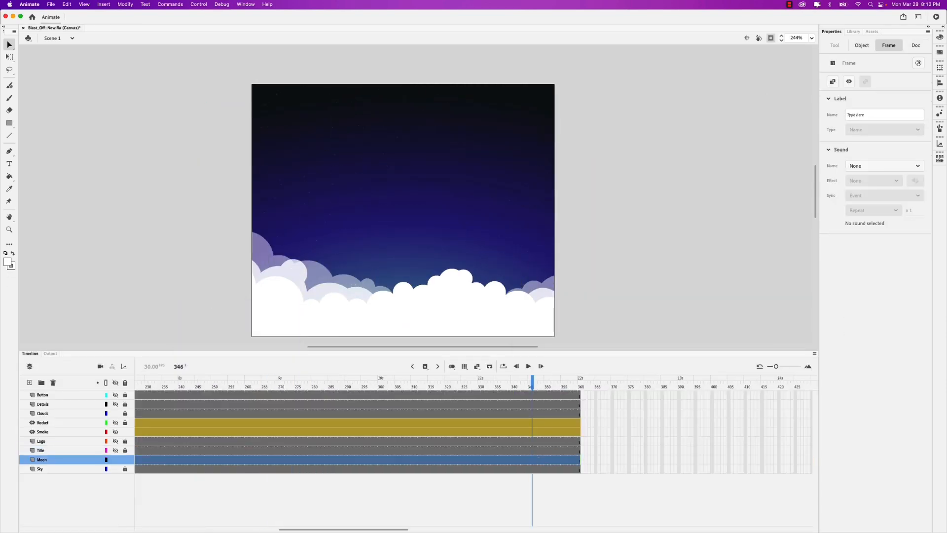
- Create a motion tween on the Moon layer and play the timeline
right_click(539, 460)
left_click(586, 314)
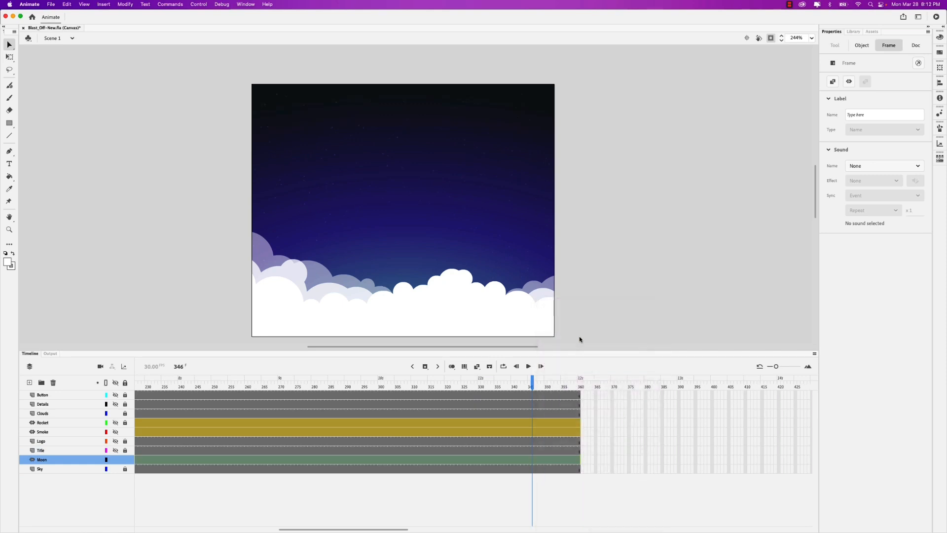
key("Return")
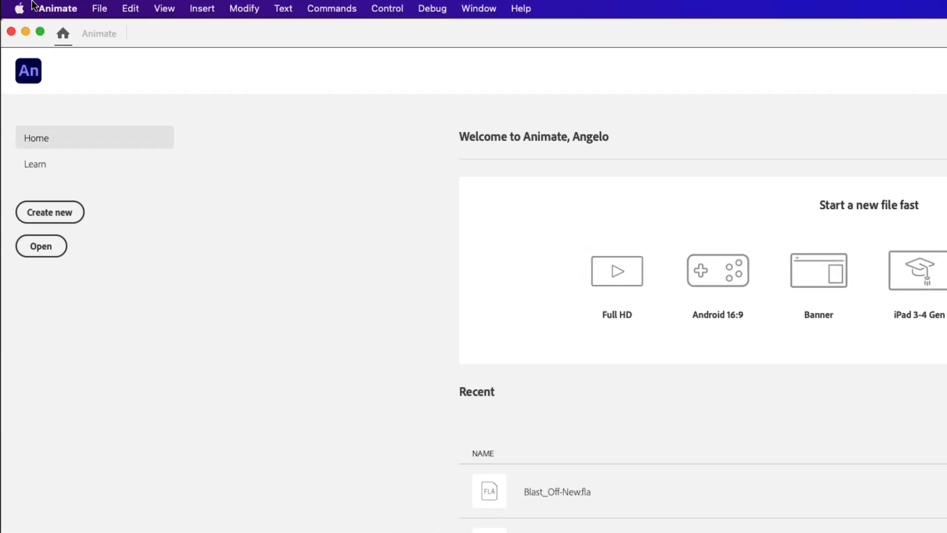
- Create a new HTML5 Canvas document from the Large Rectangle ad preset, 336 x 280 pixels at 30 fps
left_click(95, 7)
left_click(100, 6)
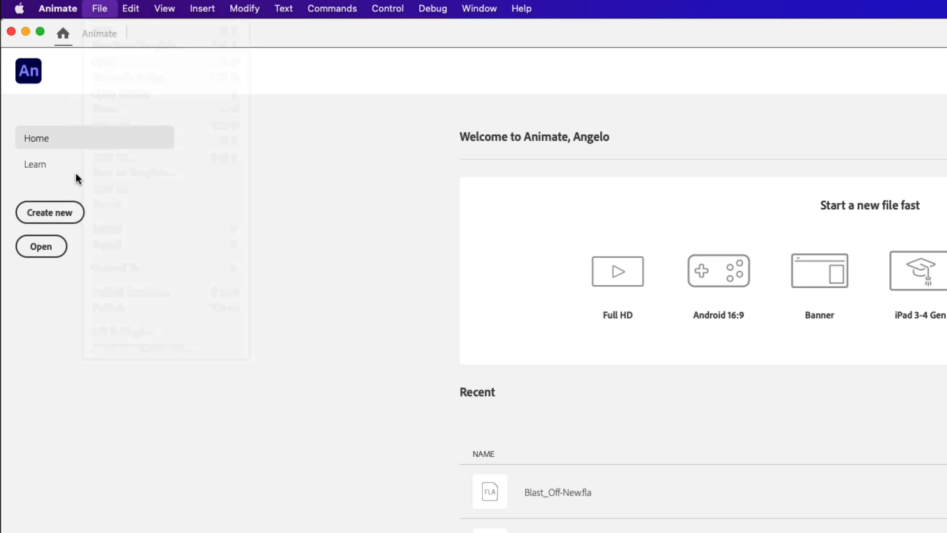
left_click(70, 212)
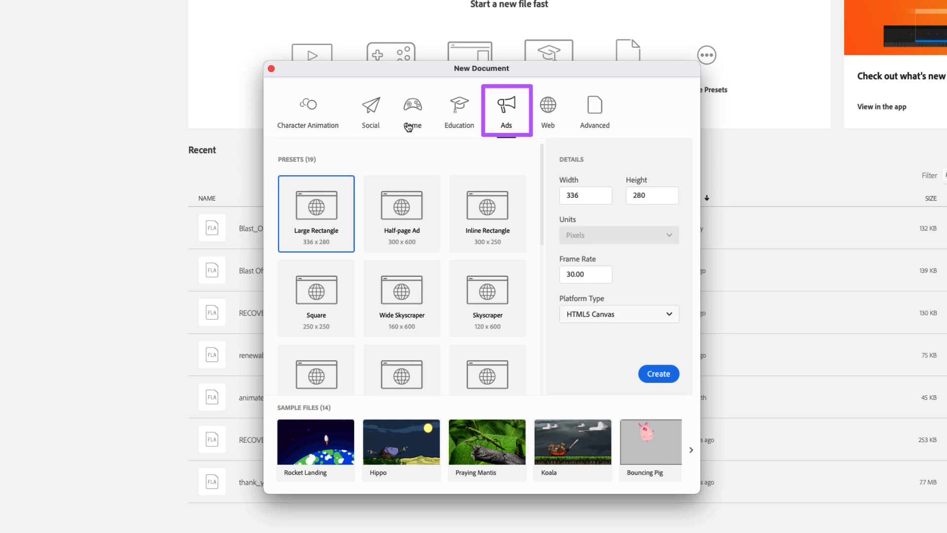
left_click(376, 115)
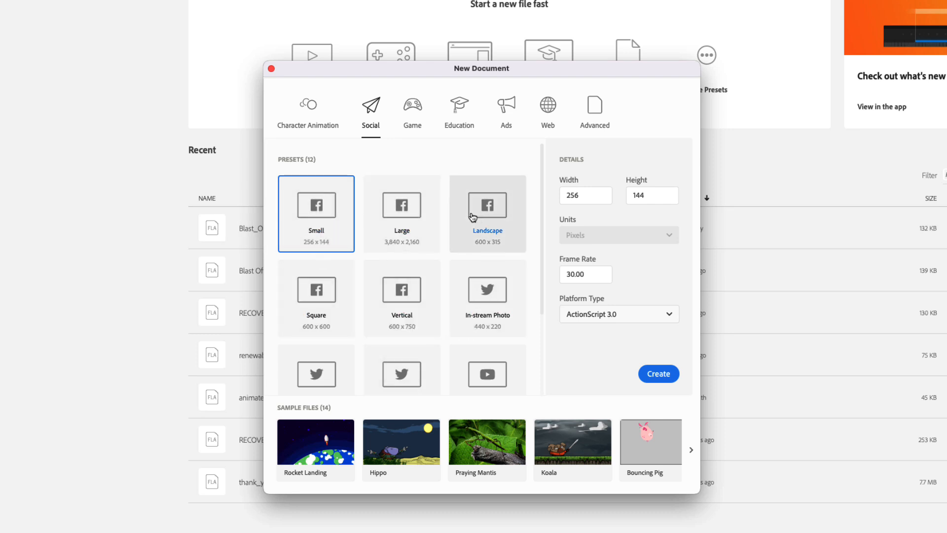
left_click(506, 110)
left_click_drag(584, 195, 560, 195)
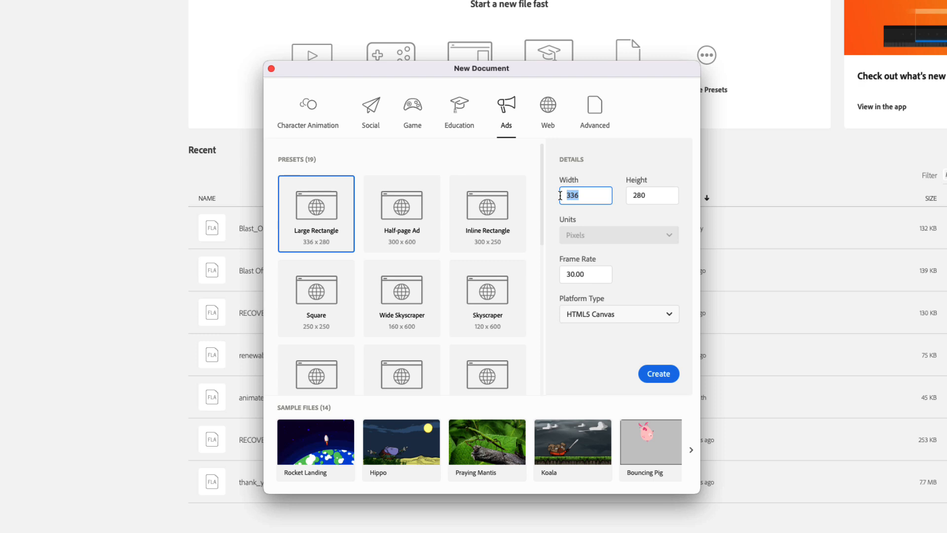
left_click(335, 213)
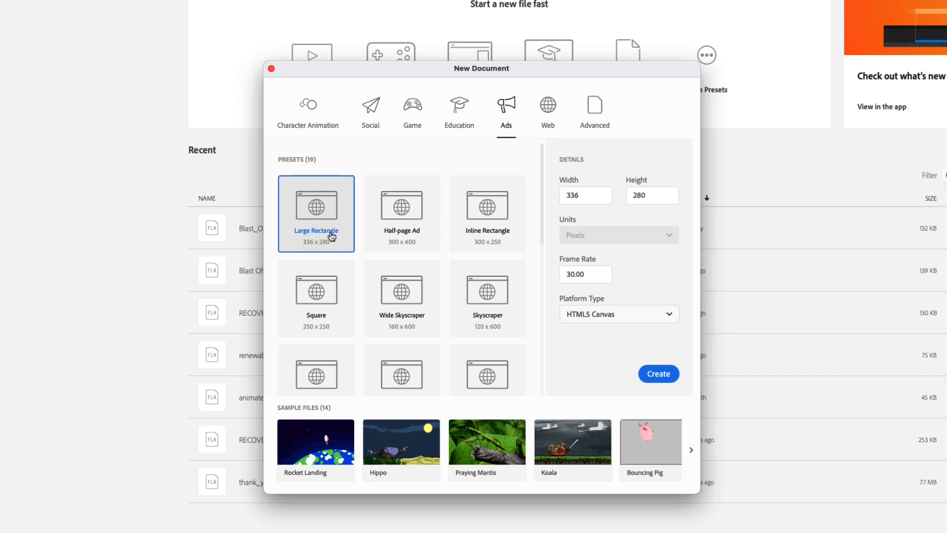
left_click(314, 221)
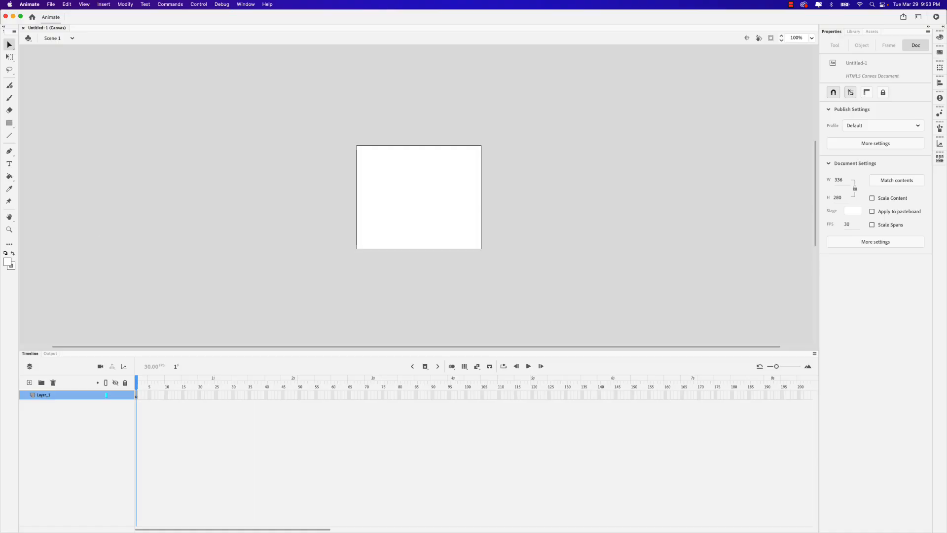
- Switch to Illustrator and unlock the Clouds and Sky layers of Blast_Off.ai
key("super+Tab")
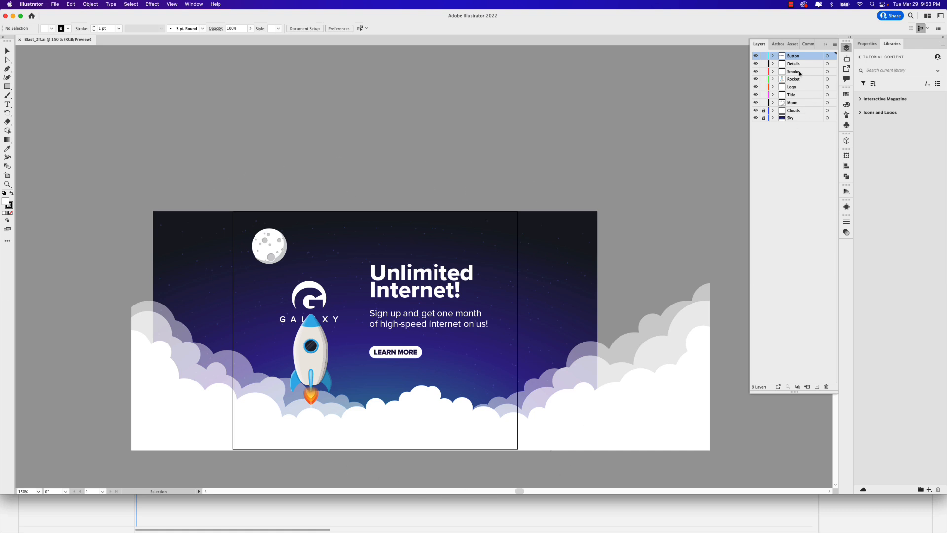
left_click_drag(767, 112, 763, 119)
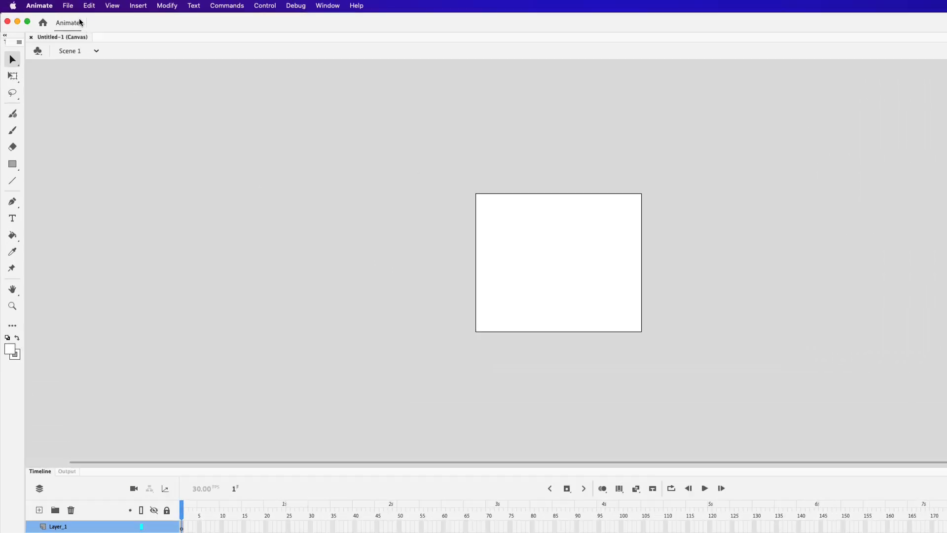
- Switch back to Animate and choose Blast_Off.ai from the March 28 Tutorial folder for import to the stage
left_click(50, 4)
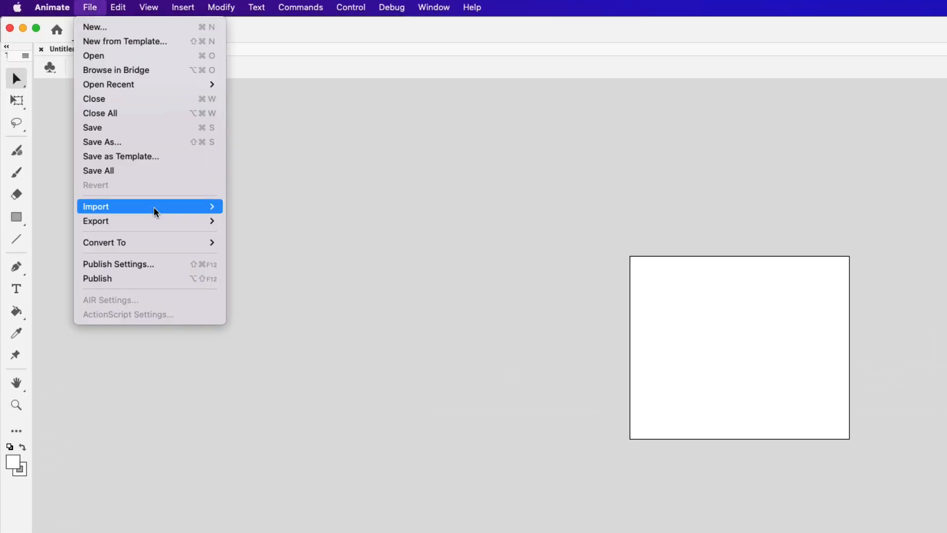
mouse_move(157, 207)
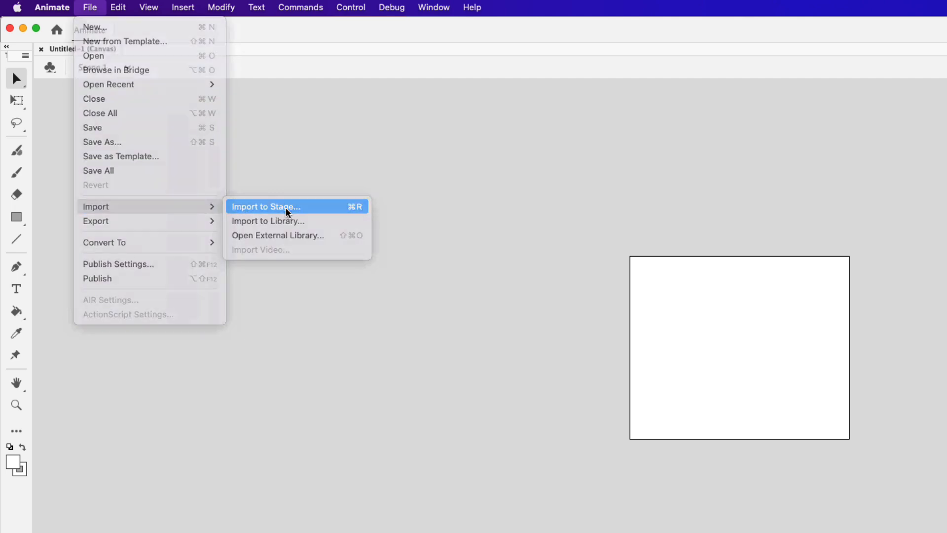
left_click(288, 213)
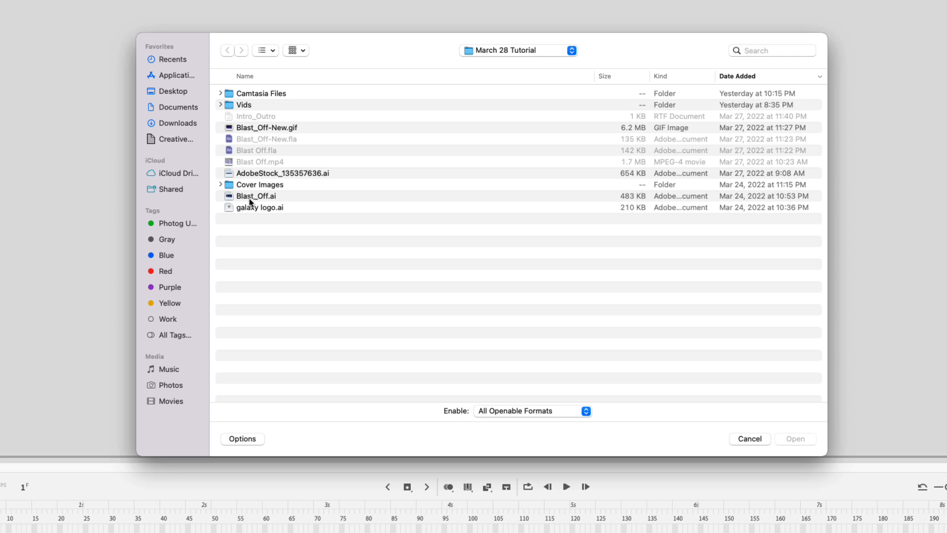
left_click(250, 197)
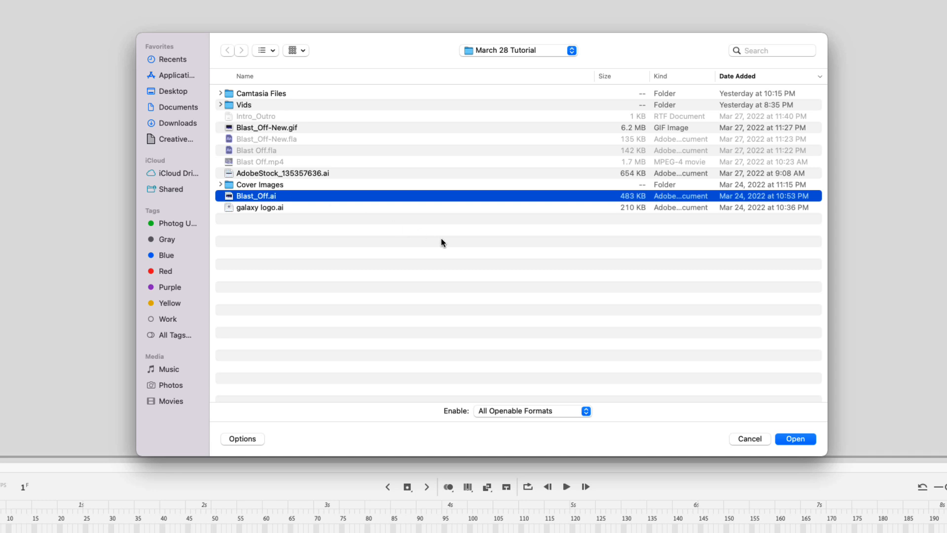
left_click(795, 440)
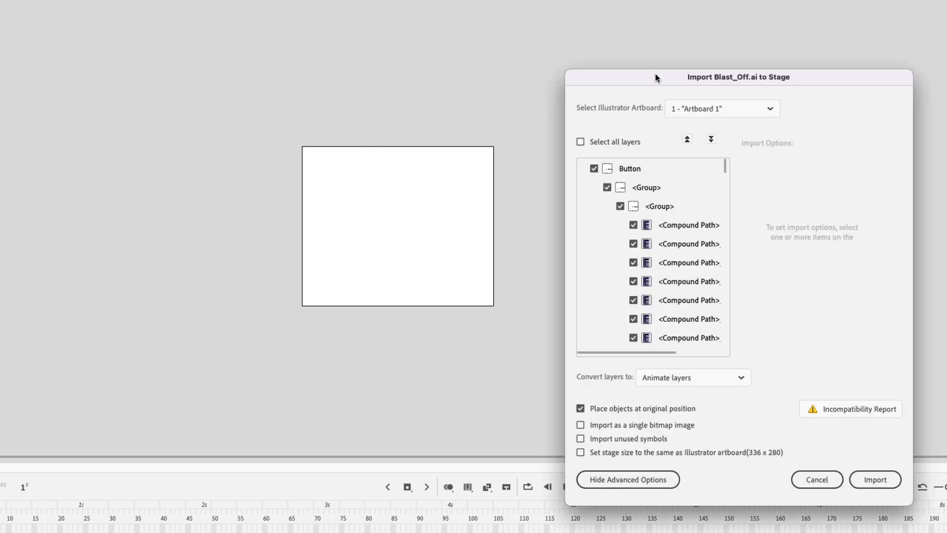
- Include all layers of the Illustrator file, import them to the stage, and deselect the artwork
left_click_drag(655, 78, 339, 99)
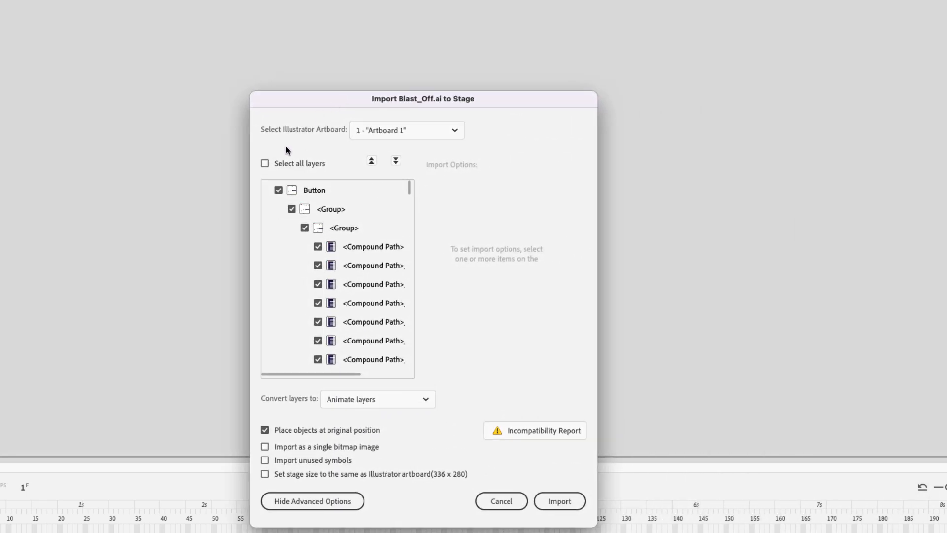
left_click(265, 167)
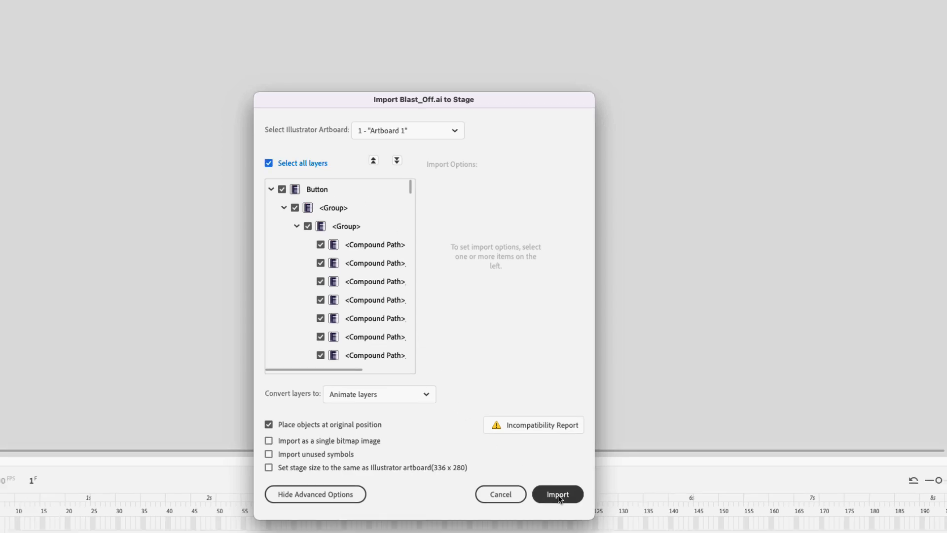
left_click(558, 495)
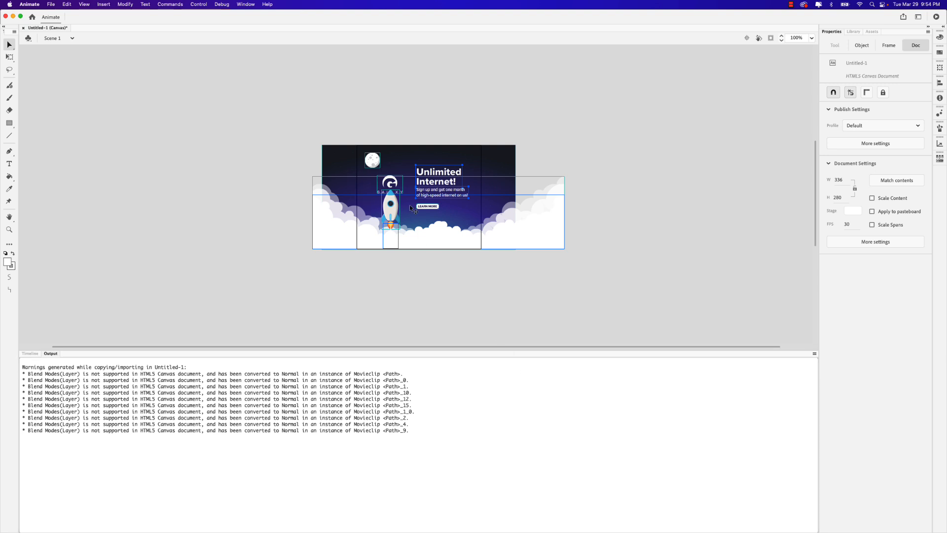
left_click(442, 123)
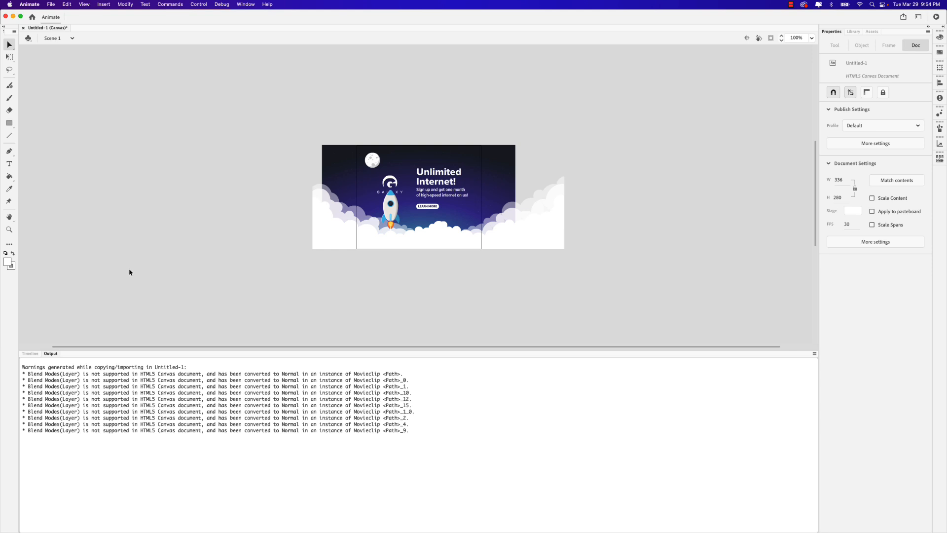
- Show the timeline with the imported layers and clip the artwork that extends outside the stage
left_click(30, 354)
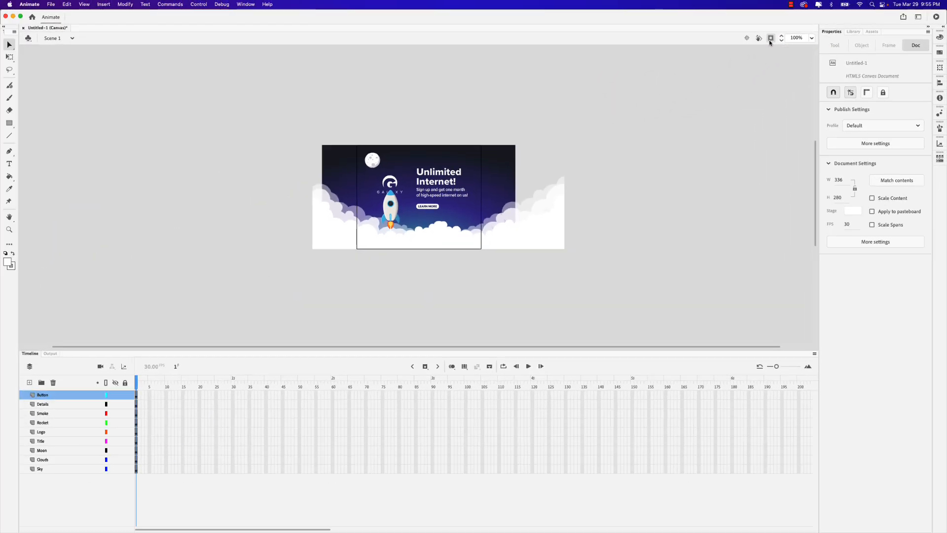
left_click(699, 51)
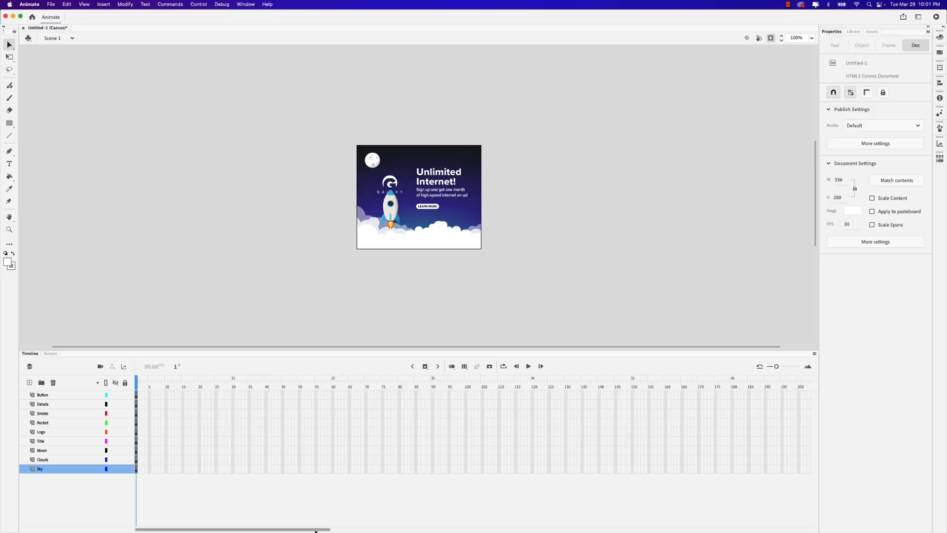
- Extend every layer from Button to Sky to frame 360 by inserting frames
left_click_drag(316, 530, 539, 530)
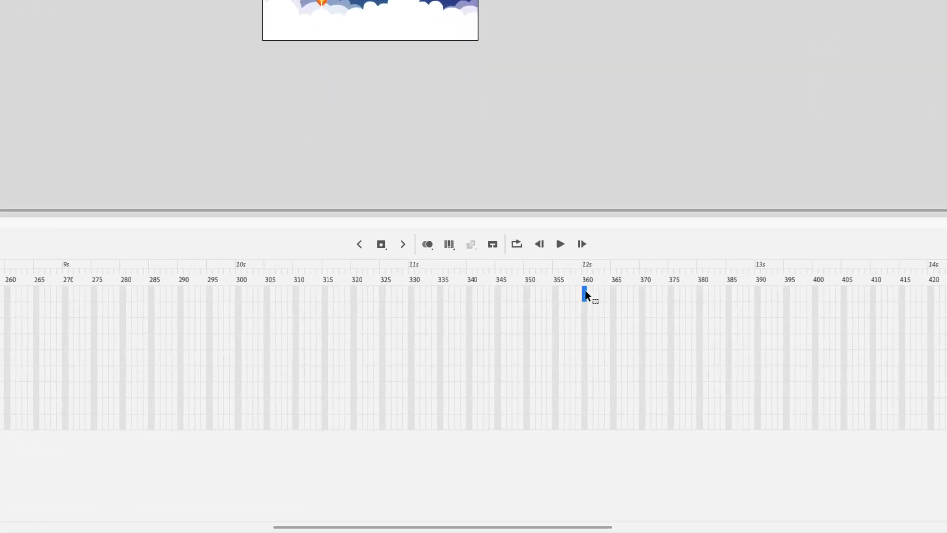
left_click(585, 423, "shift")
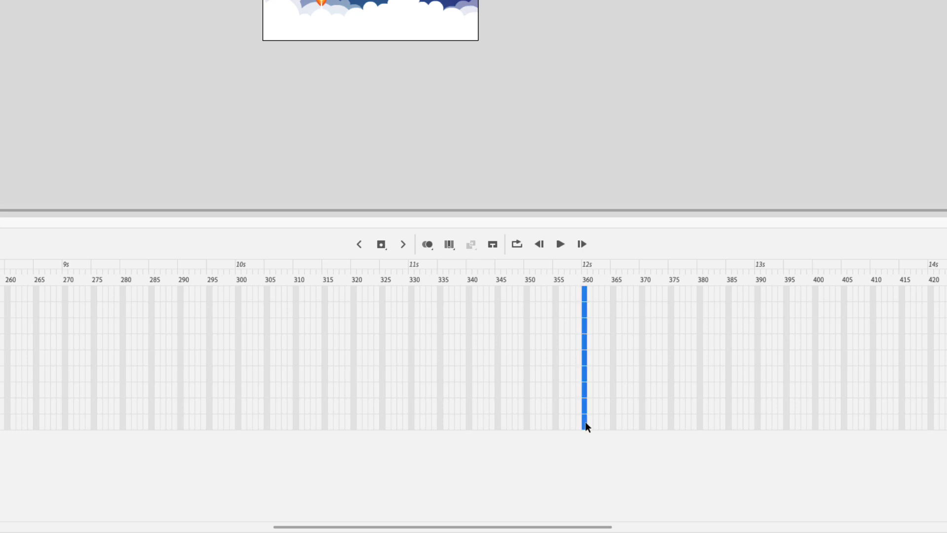
key("F5")
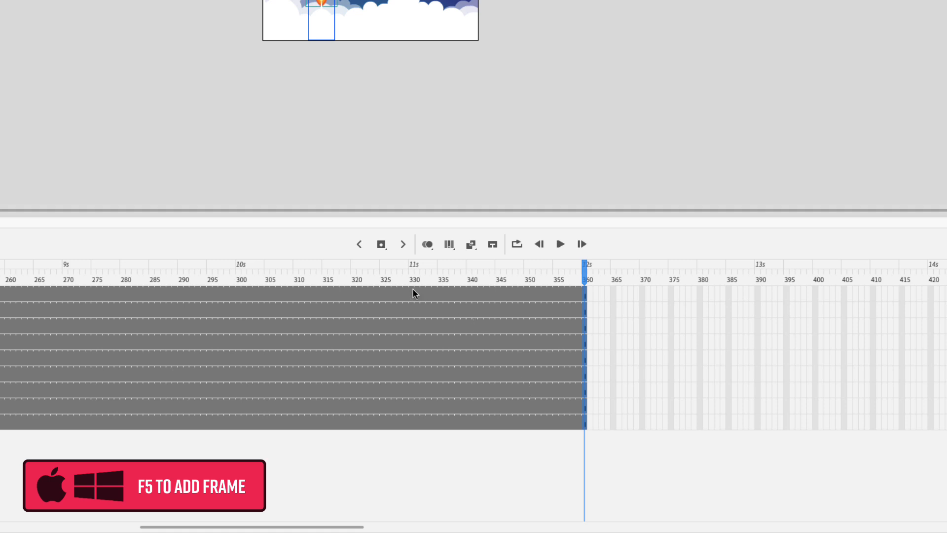
left_click(381, 244)
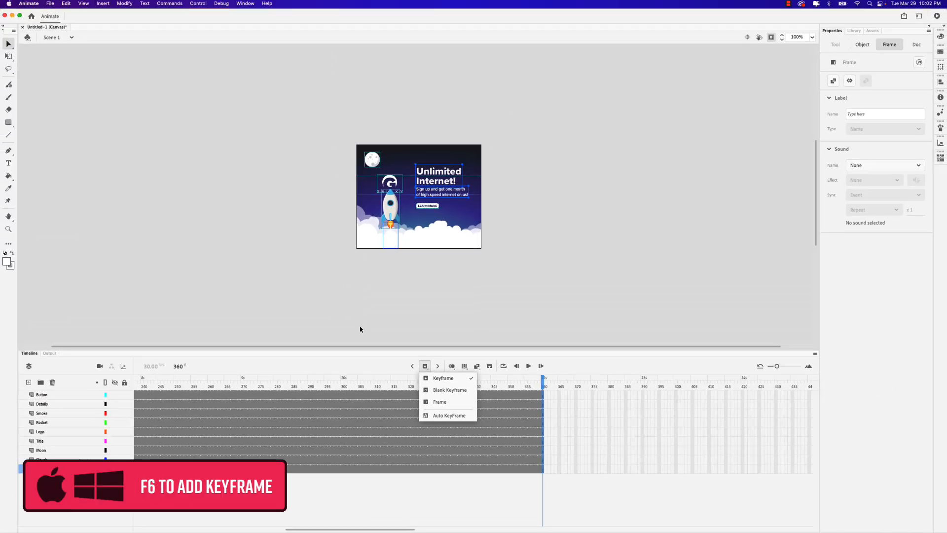
left_click(271, 181)
- Select the Title layer and the details text on the stage to check which layer each object belongs to
left_click_drag(371, 529, 202, 530)
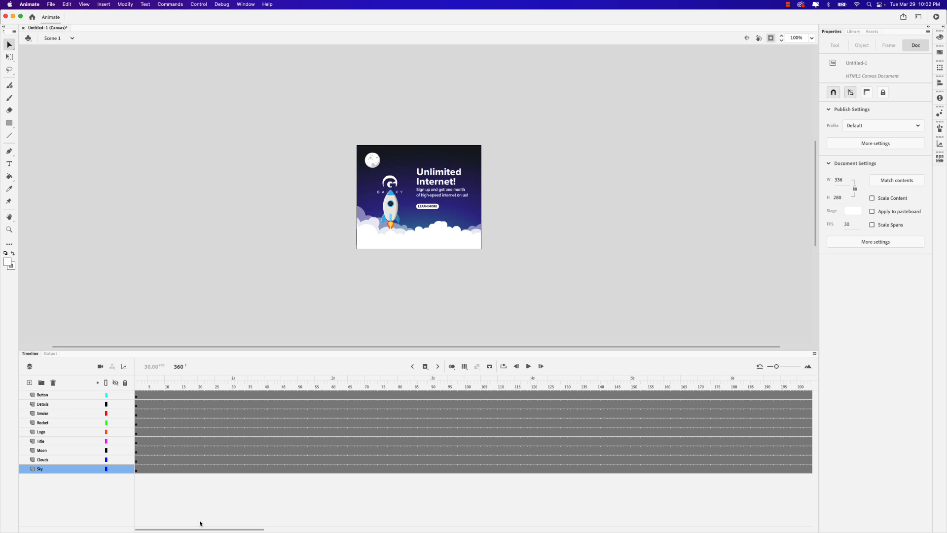
left_click(40, 441)
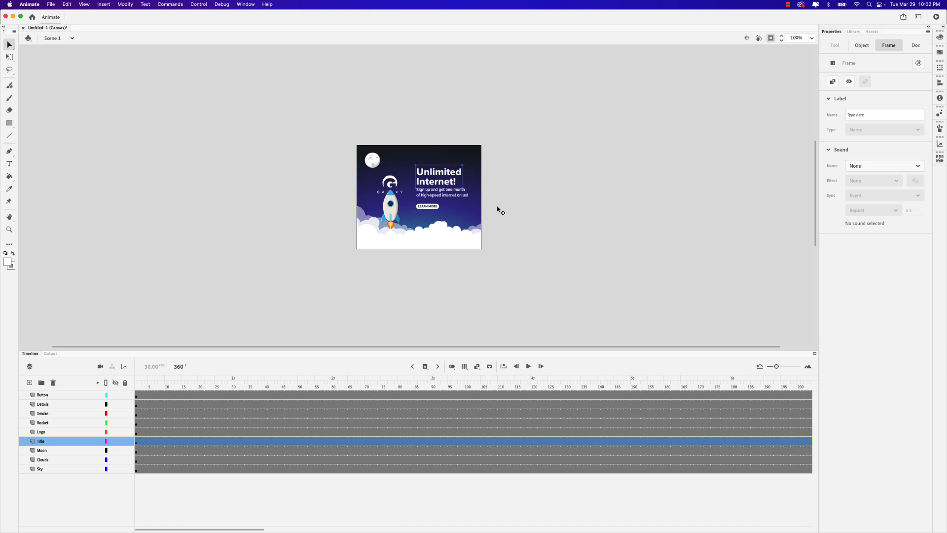
left_click(446, 196)
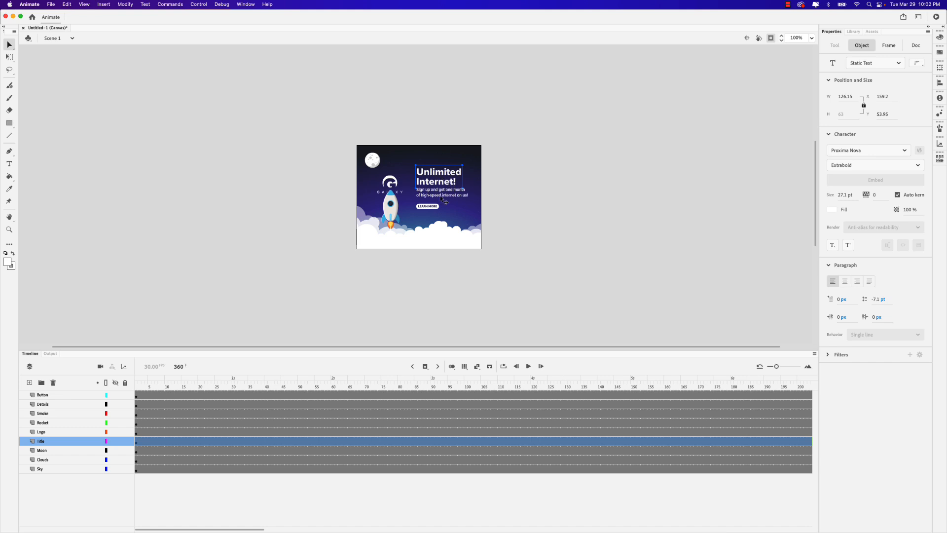
left_click(446, 197)
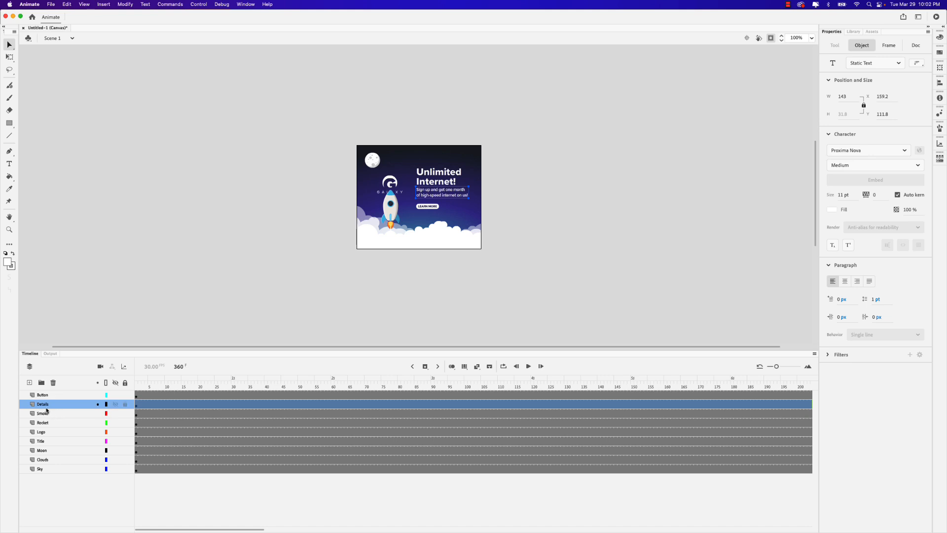
- Convert the "Unlimited Internet!" text on the Title layer to a Movie Clip symbol named "Main"
left_click(46, 442)
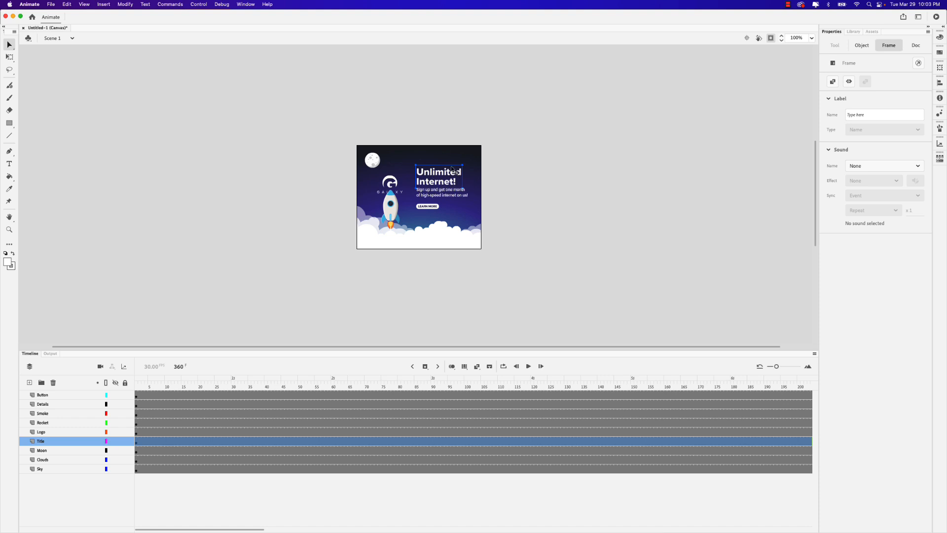
scroll(449, 165, "up", 5)
scroll(449, 165, "down", 1)
scroll(448, 165, "left", 1)
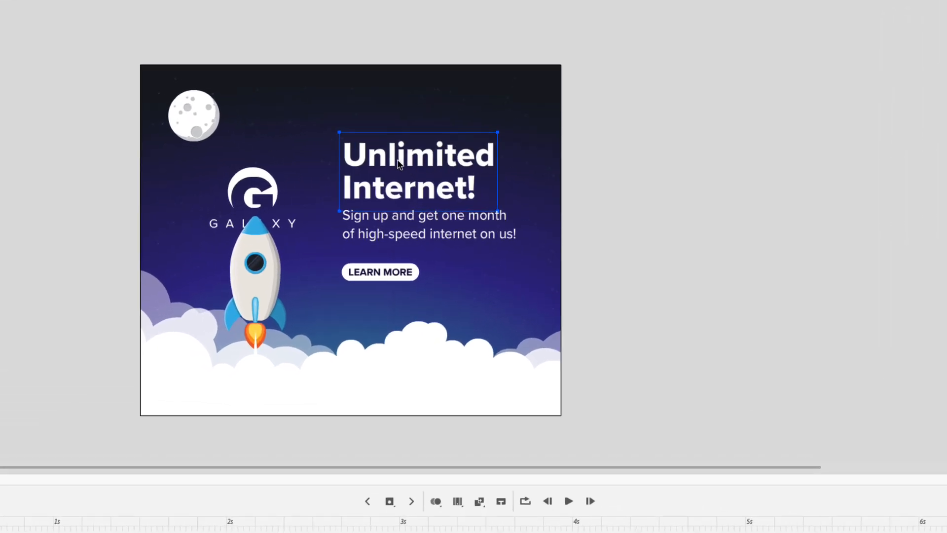
right_click(430, 170)
left_click(511, 499)
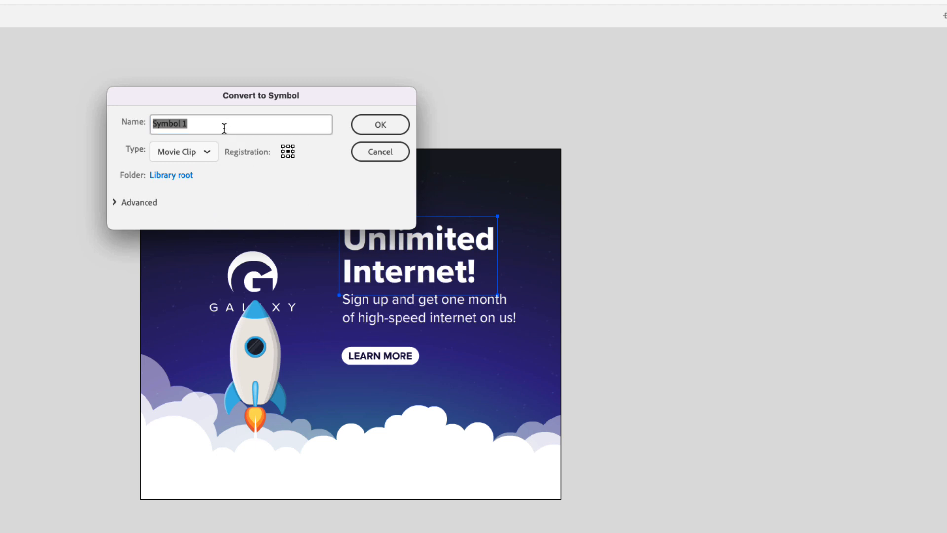
type("Main")
left_click(380, 129)
- Convert the "Sign up and get one month of high-speed internet on us!" text to a Movie Clip symbol named "Details"
left_click(421, 305)
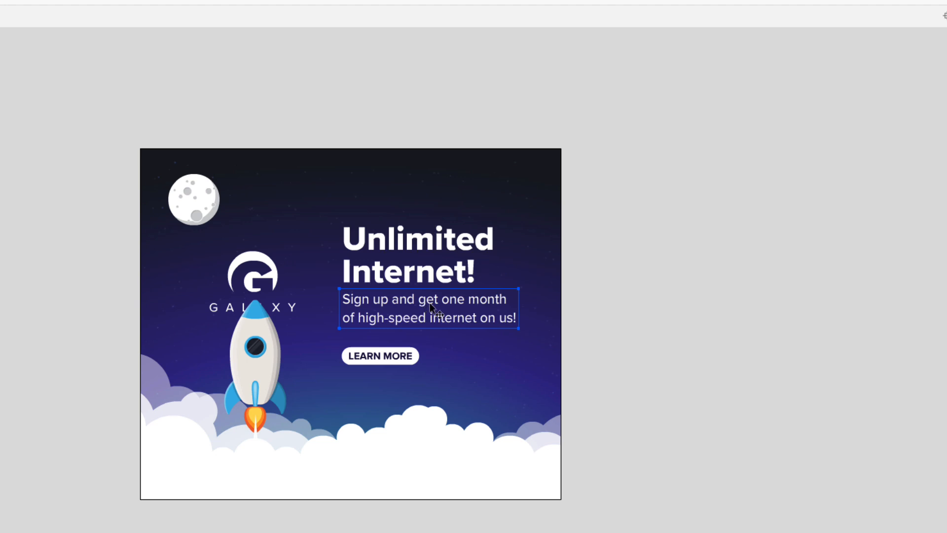
right_click(430, 306)
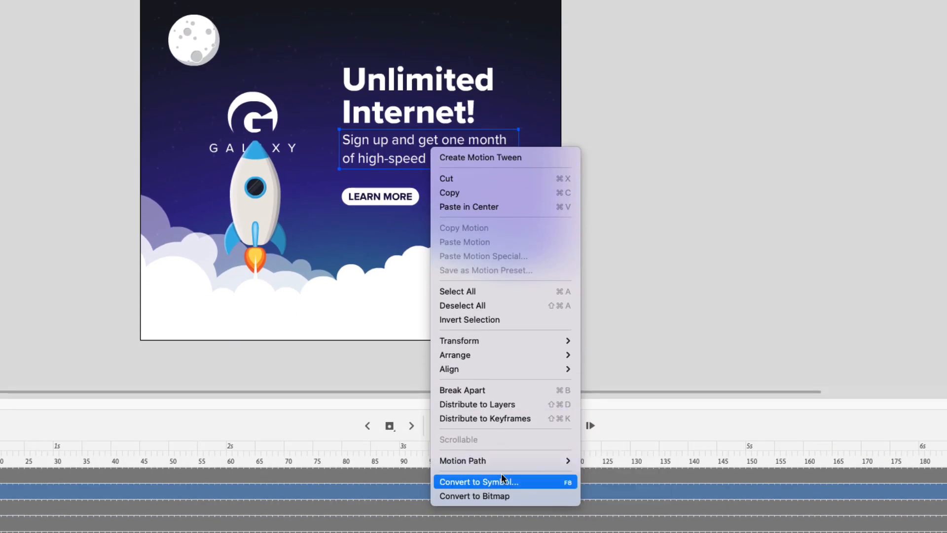
left_click(503, 481)
double_click(198, 125)
left_click_drag(198, 125, 141, 125)
type("Details")
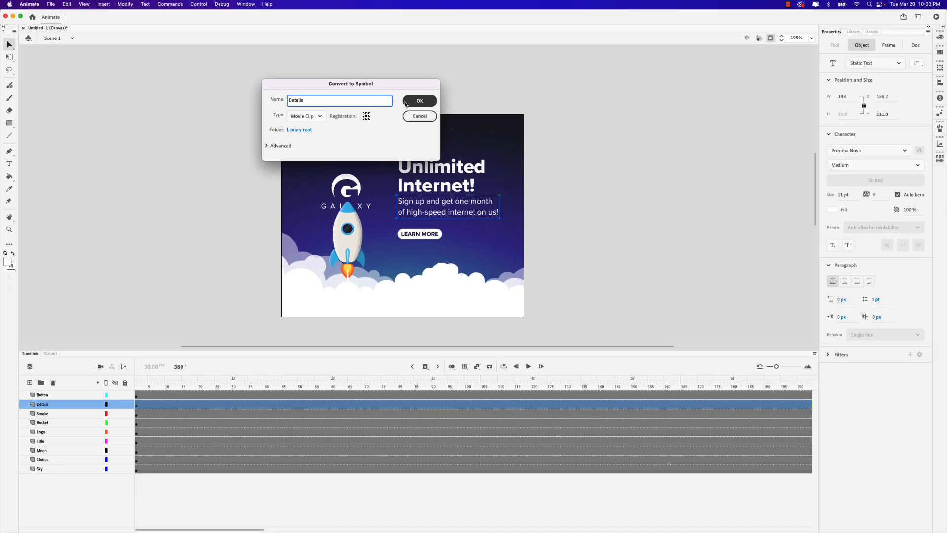
left_click(420, 101)
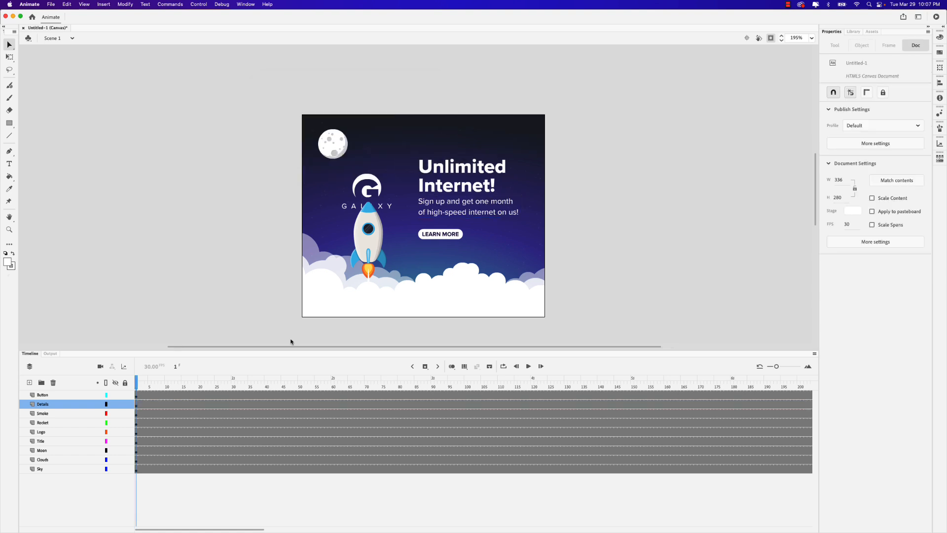
- Insert a keyframe at frame 30 on the Title layer
left_click(41, 441)
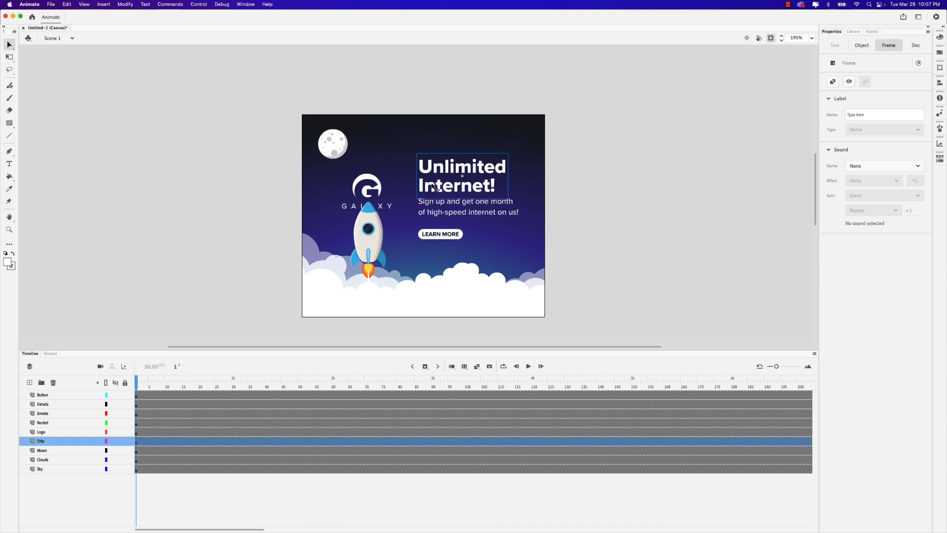
left_click_drag(136, 384, 233, 385)
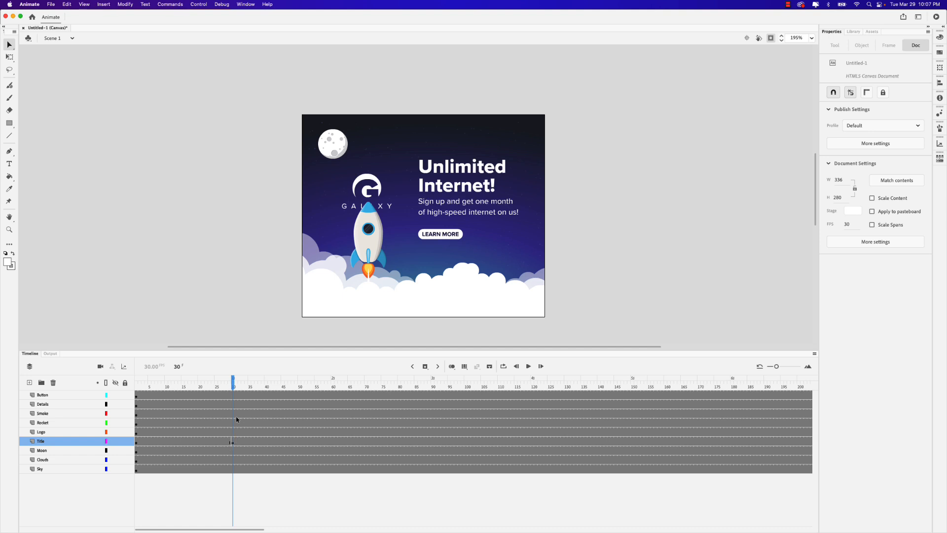
- At frame 1, scale the title up proportionally around its centre with Free Transform to about 1171 by 585 px
left_click_drag(234, 388, 134, 389)
left_click(137, 443)
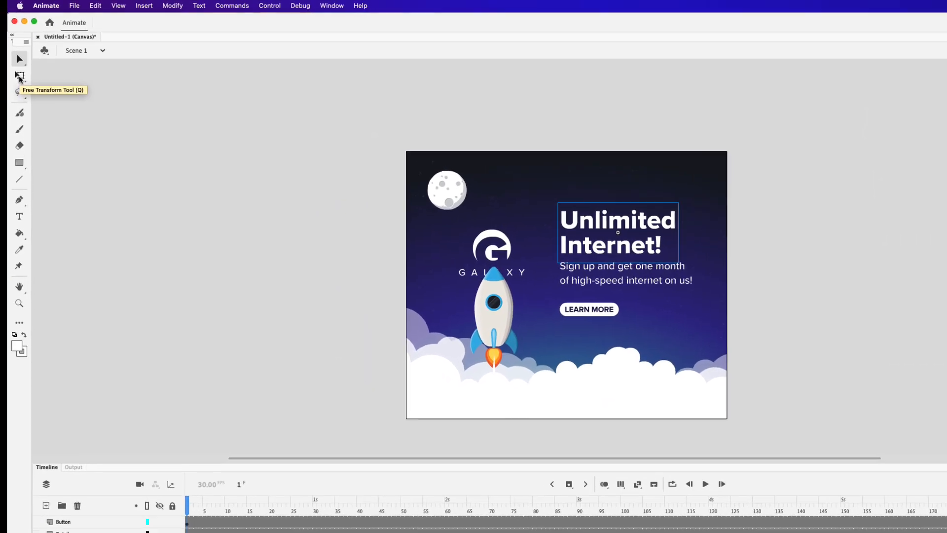
left_click(19, 77)
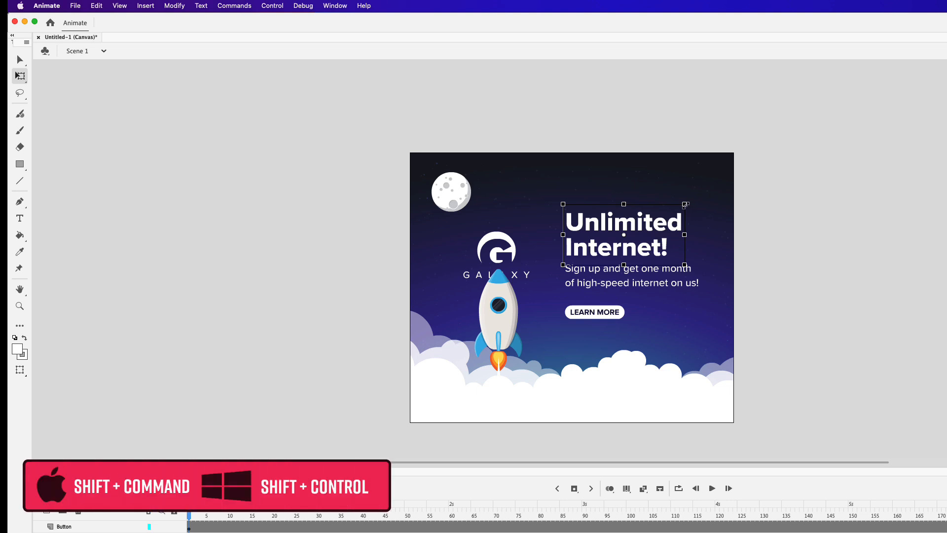
left_click_drag(685, 204, 862, 89)
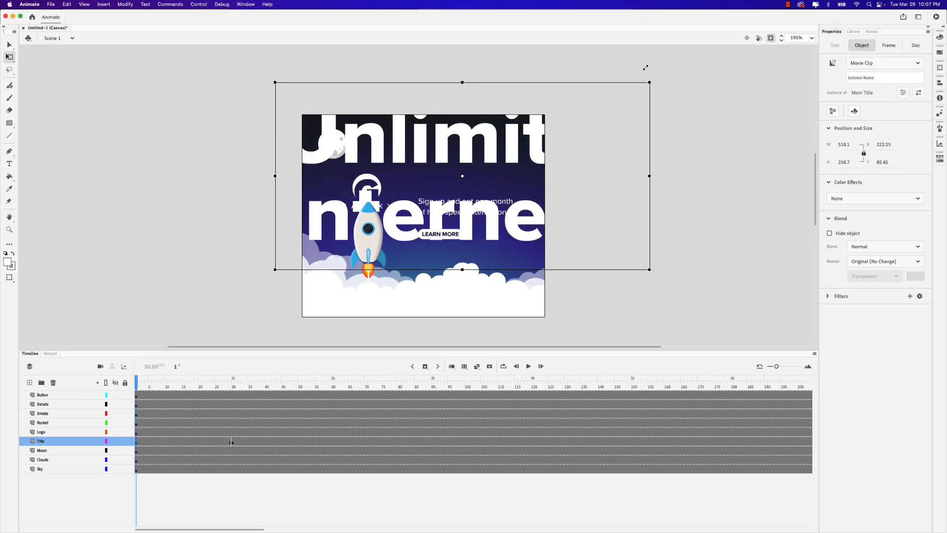
scroll(624, 139, "down", 5)
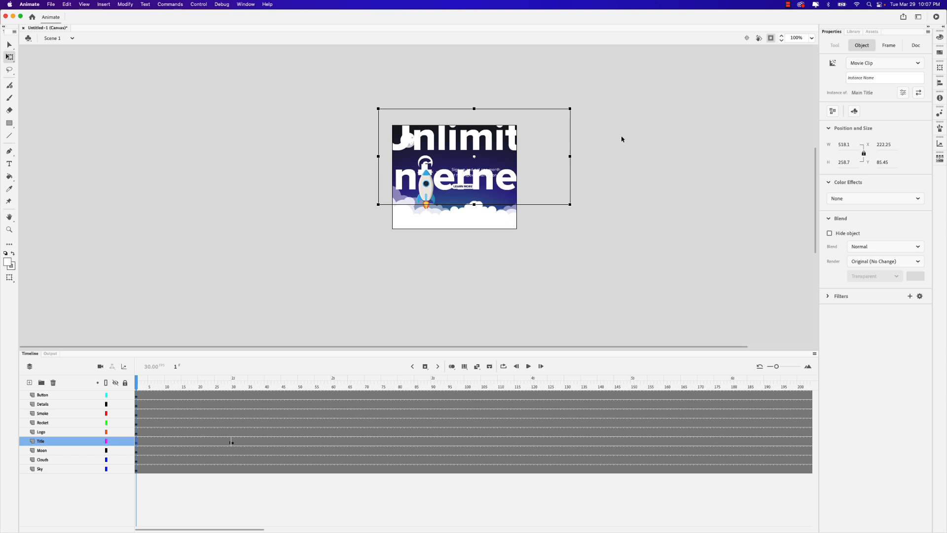
left_click_drag(569, 110, 691, 47)
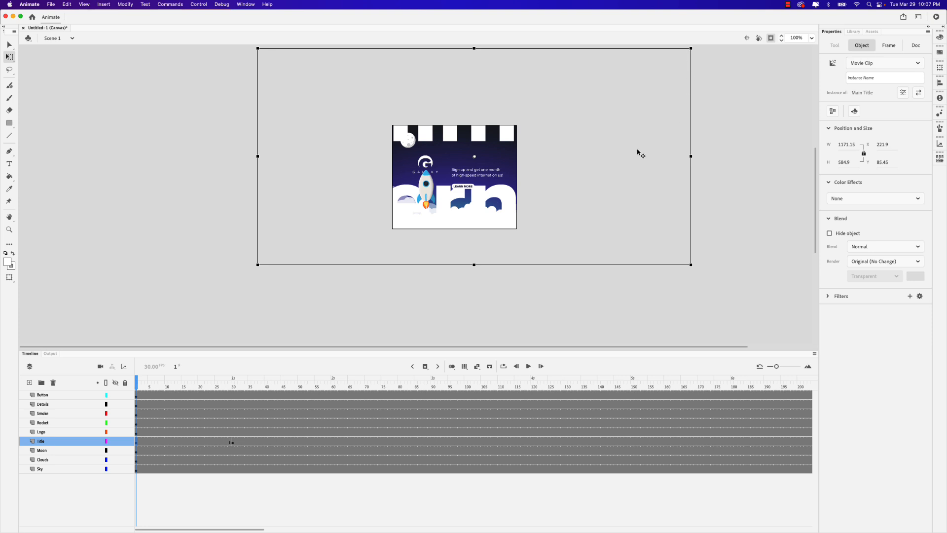
- Enlarge the frame 1 title further to about 2571 by 1284 px so its lettering clears the stage, and deselect it
key("super+minus")
left_click_drag(656, 126, 655, 175)
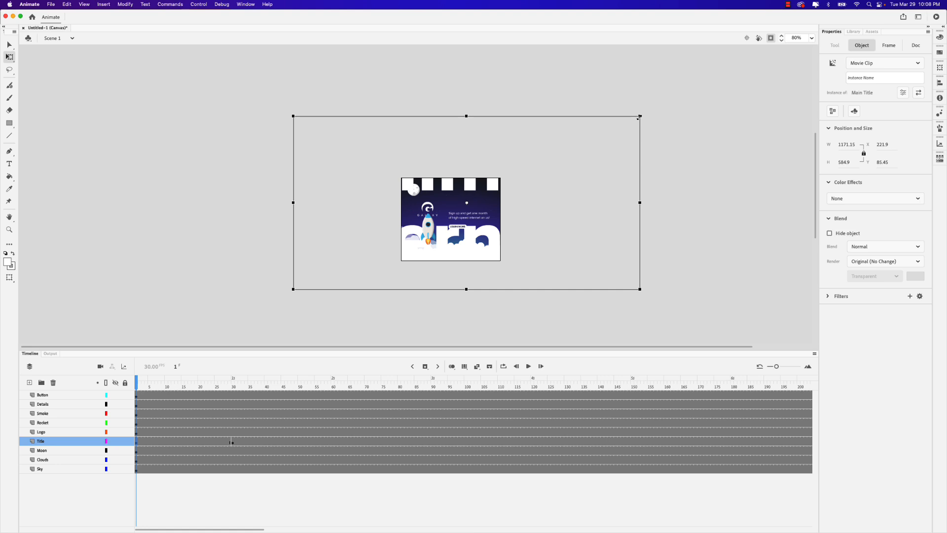
left_click_drag(639, 117, 752, 29)
left_click_drag(751, 60, 799, 40)
key("super+minus")
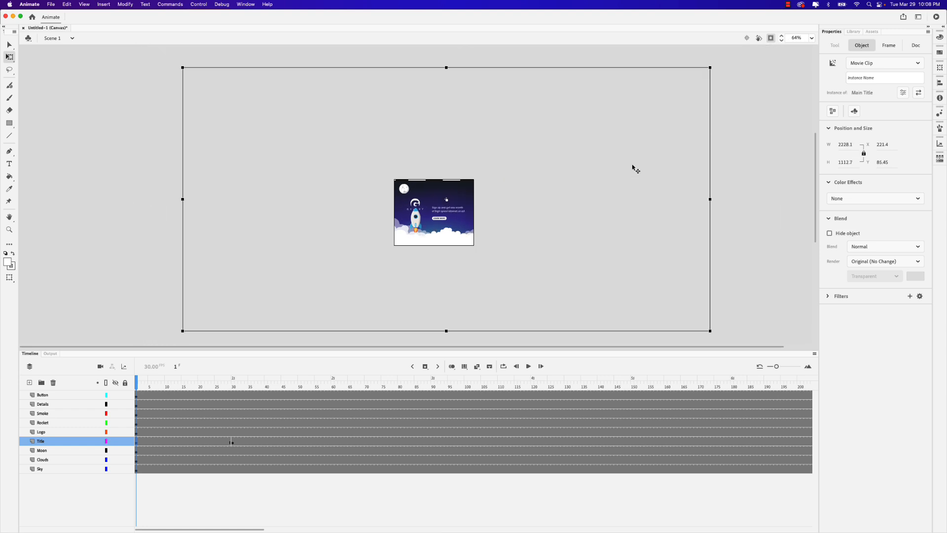
left_click_drag(620, 148, 592, 205)
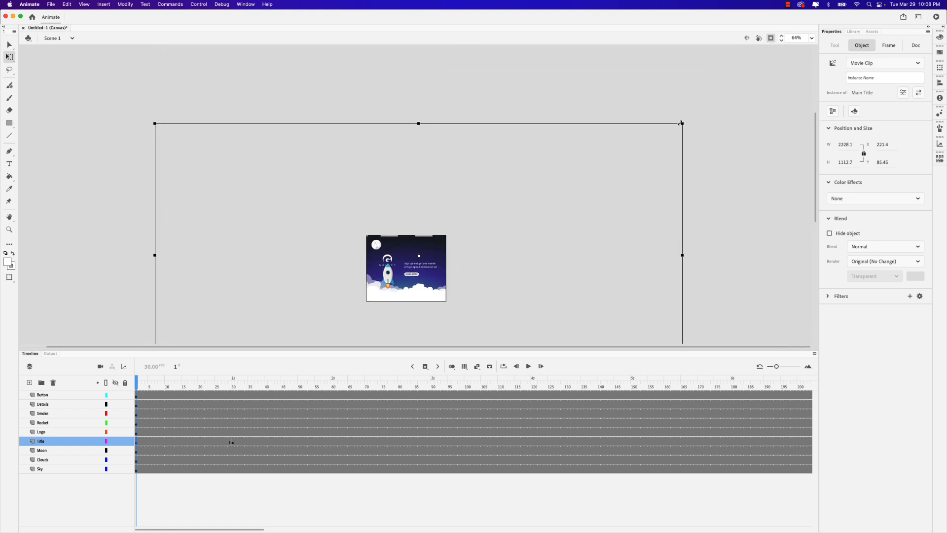
left_click_drag(680, 125, 722, 103)
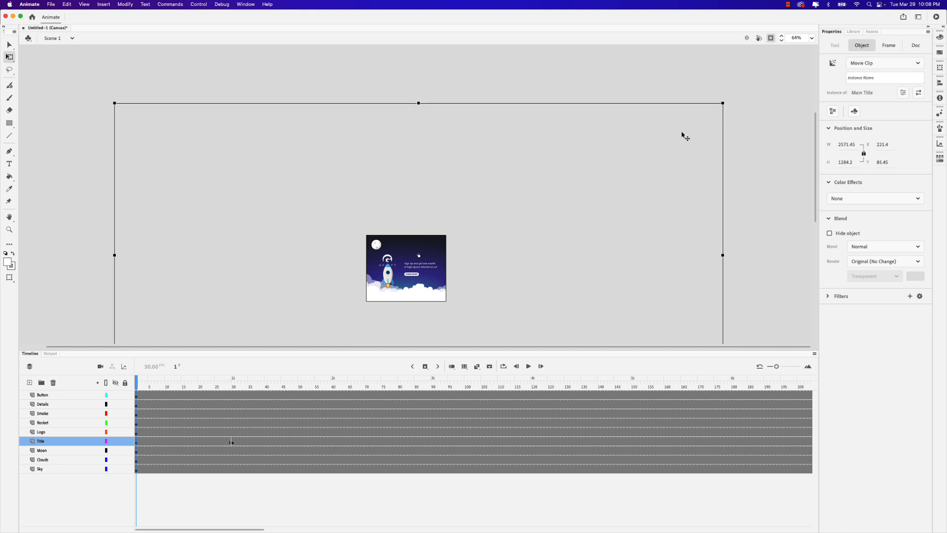
left_click(105, 324)
mouse_move(137, 389)
left_mouse_down()
mouse_move(242, 390)
mouse_move(138, 390)
left_mouse_up()
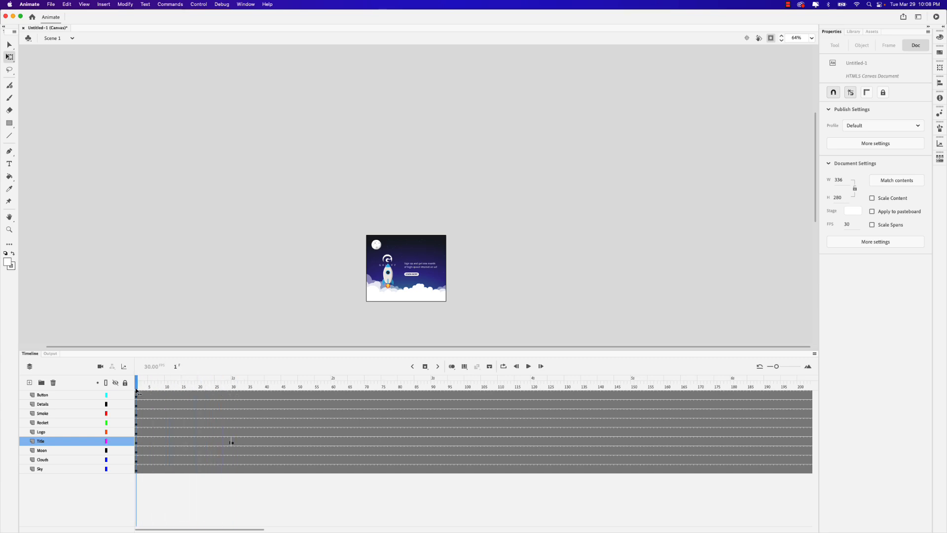
- Create a classic tween on the Title layer between the keyframes at frames 1 and 30
left_click(172, 442)
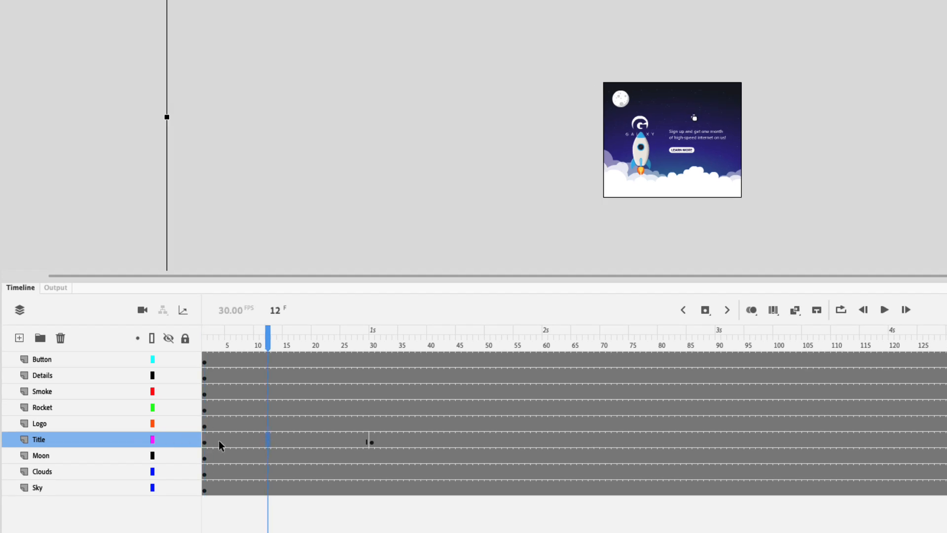
right_click(255, 442)
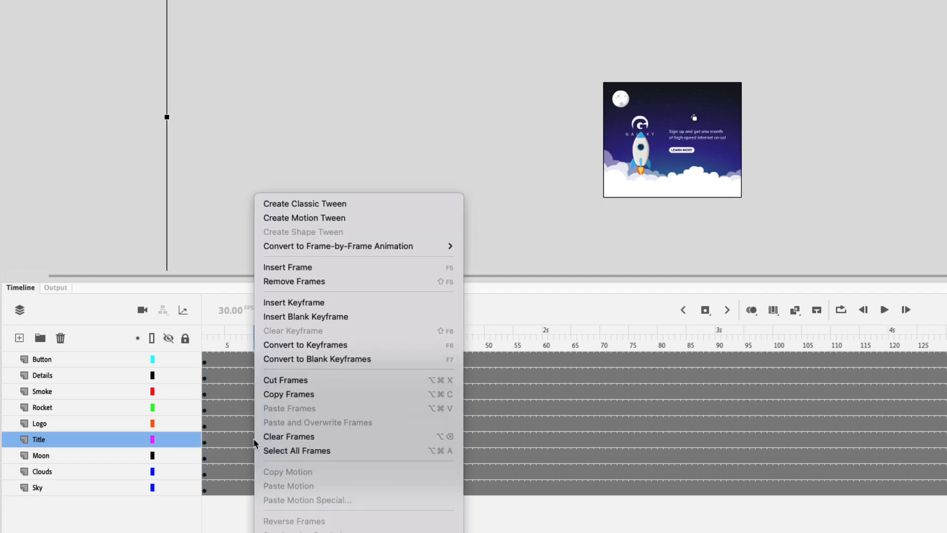
left_click(332, 207)
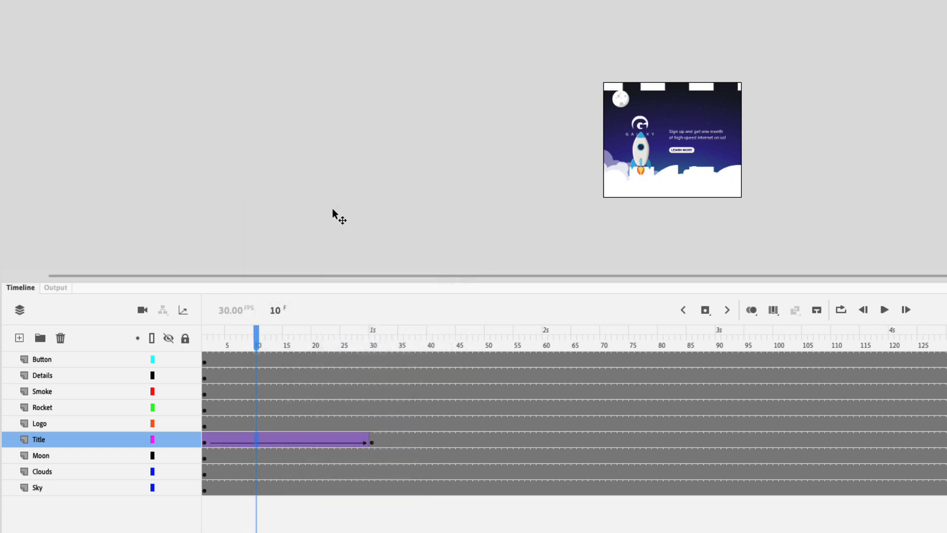
- Preview the title's scaling animation by scrubbing through its frames and playing the timeline from frame 1
left_click_drag(250, 341, 203, 344)
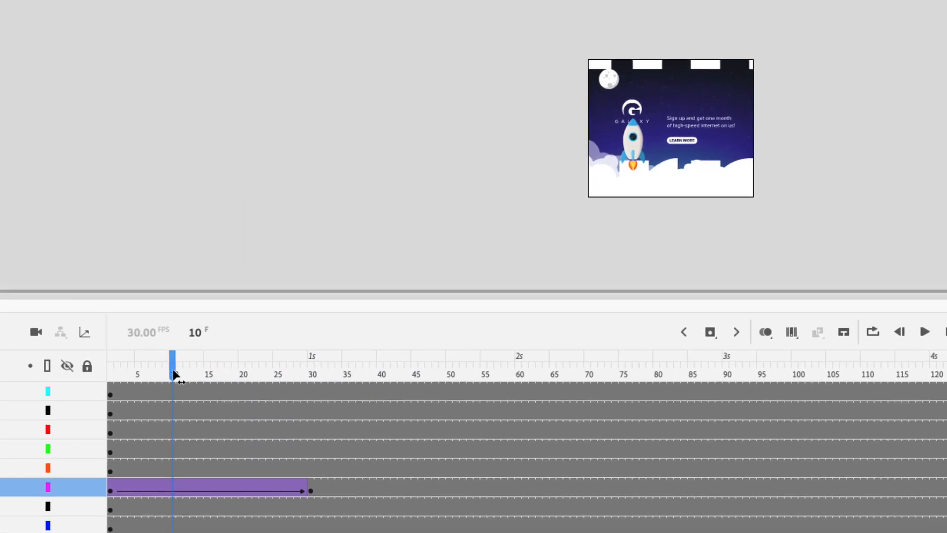
left_click_drag(95, 383, 288, 379)
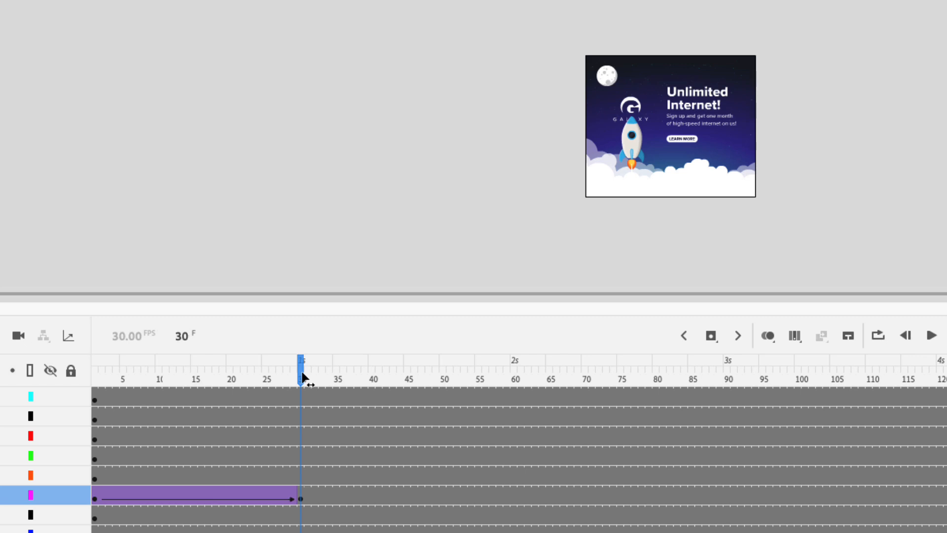
left_click(195, 493)
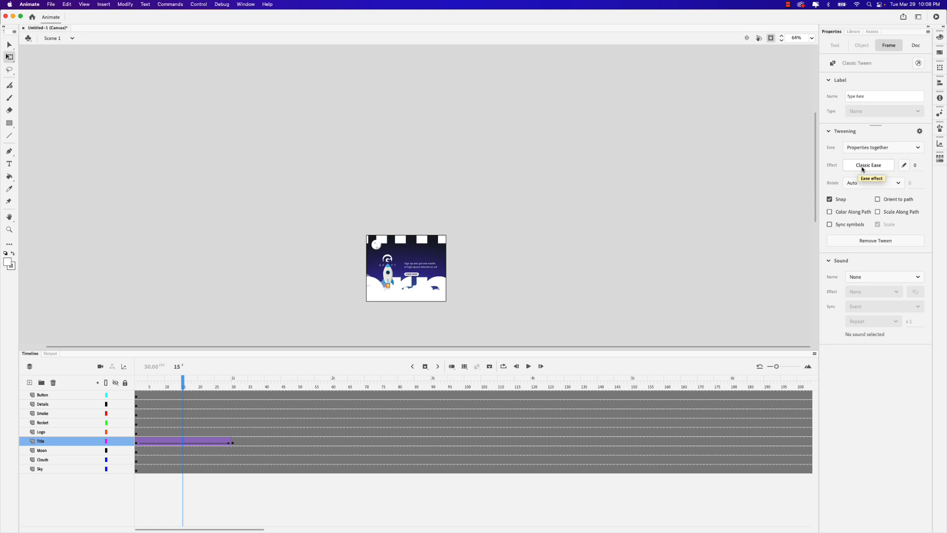
left_click_drag(184, 389, 133, 391)
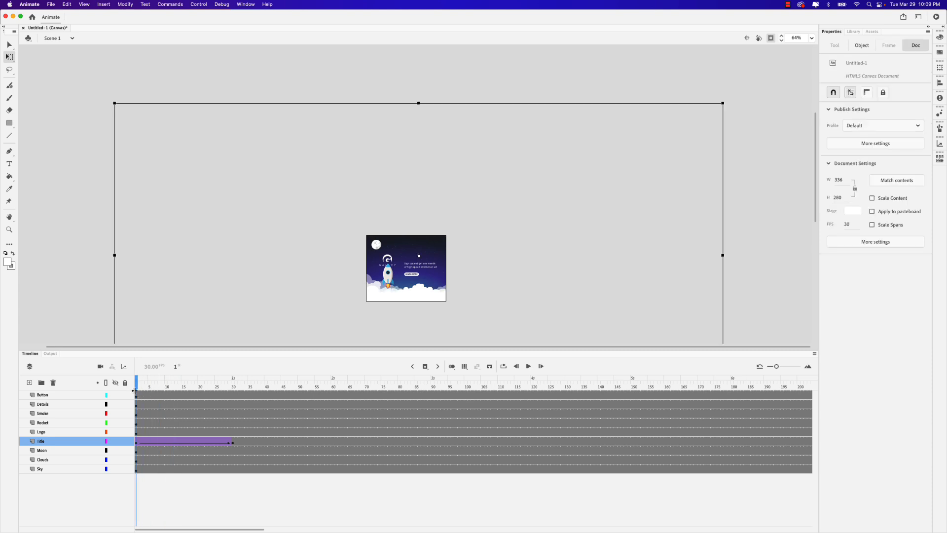
left_click(82, 208)
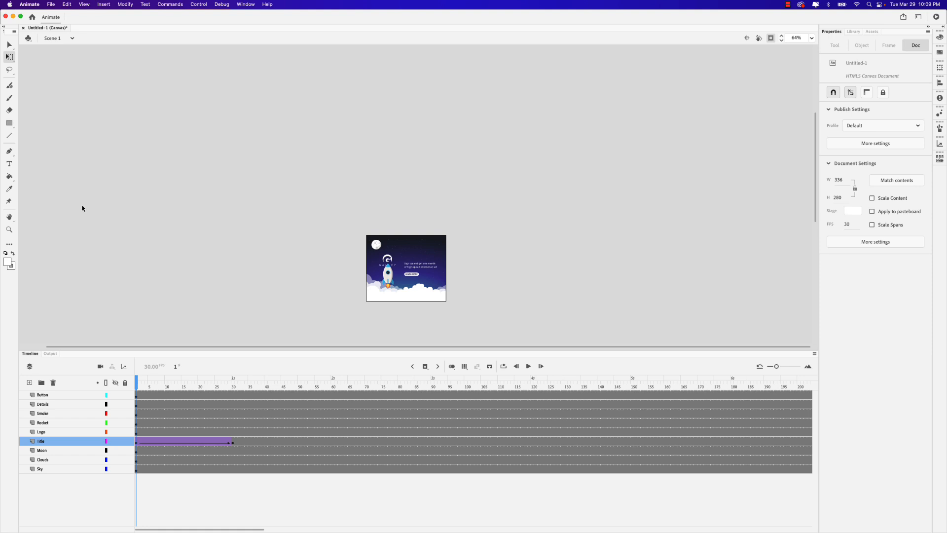
key("Return")
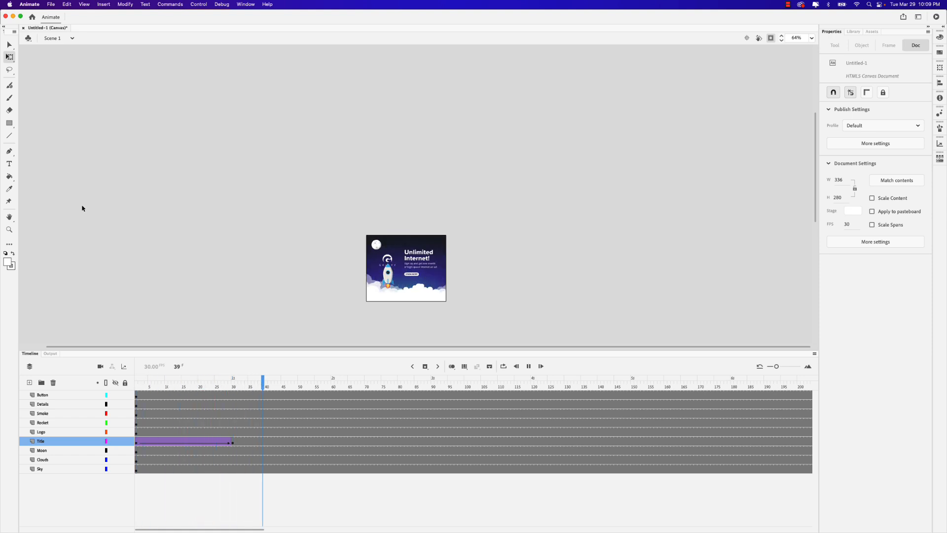
scroll(477, 284, "up", 10)
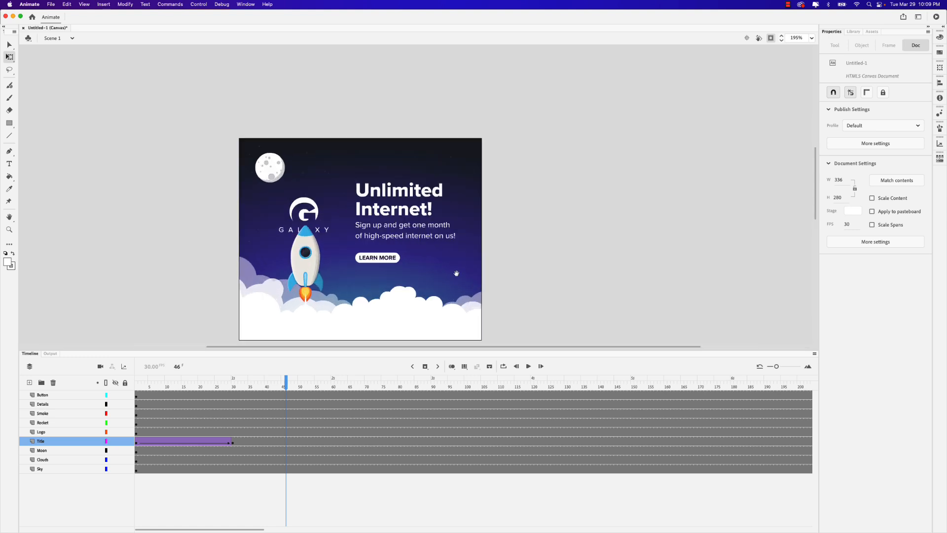
left_click_drag(456, 275, 496, 243)
left_click_drag(286, 386, 101, 381)
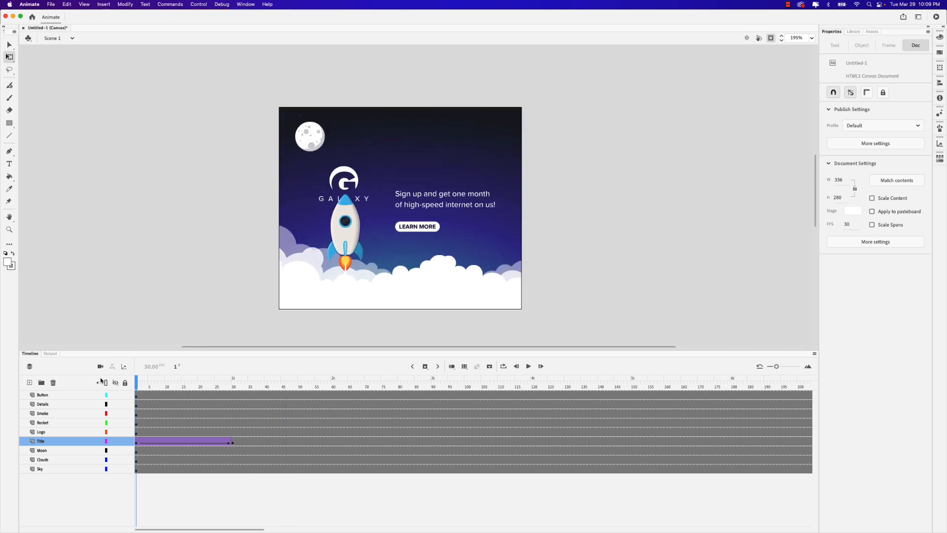
key("Return")
key("Return")
- Set the easing of the Title layer's classic tween to Ease In Out with the Cubic curve
left_click_drag(262, 385, 170, 393)
left_click(173, 440)
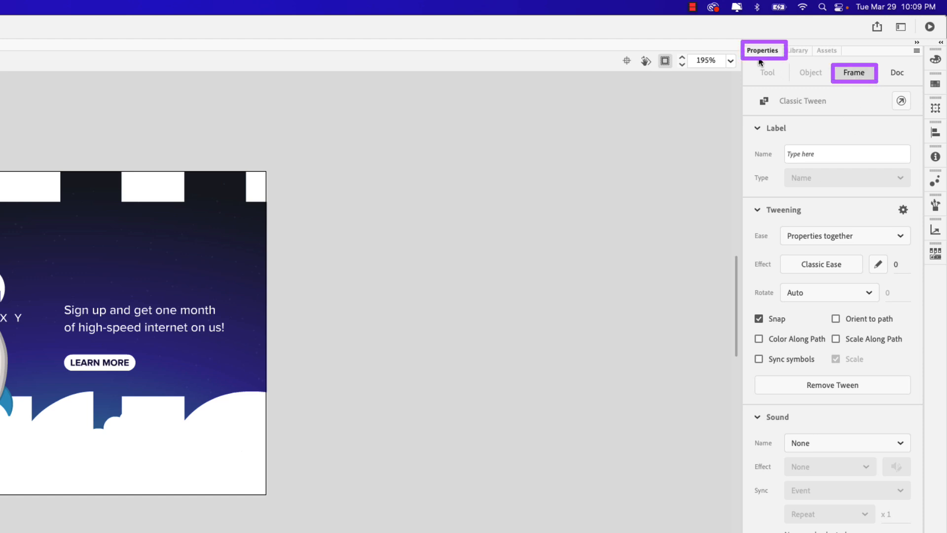
left_click(832, 269)
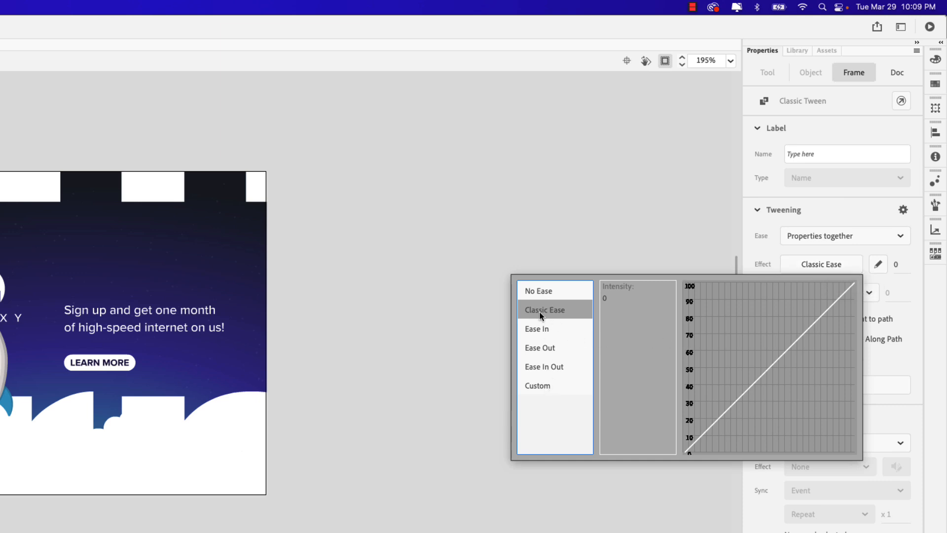
left_click(541, 370)
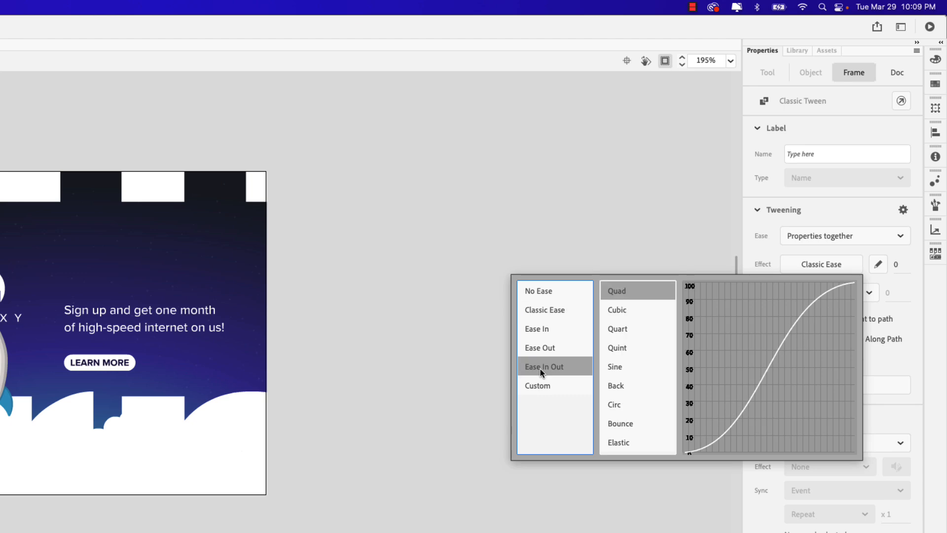
double_click(623, 311)
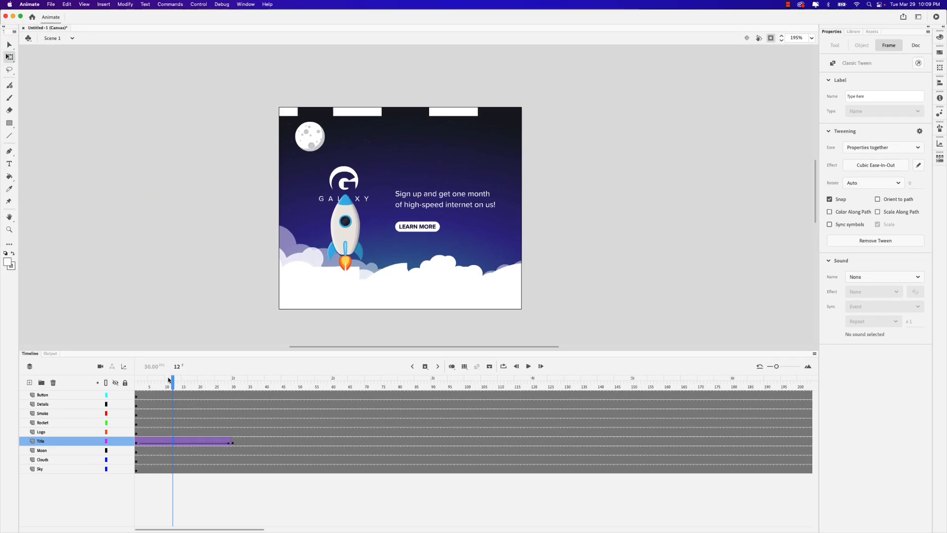
- Play the eased title animation from frame 1 and scrub through it to frame 30 to check the motion
left_click_drag(168, 378, 136, 378)
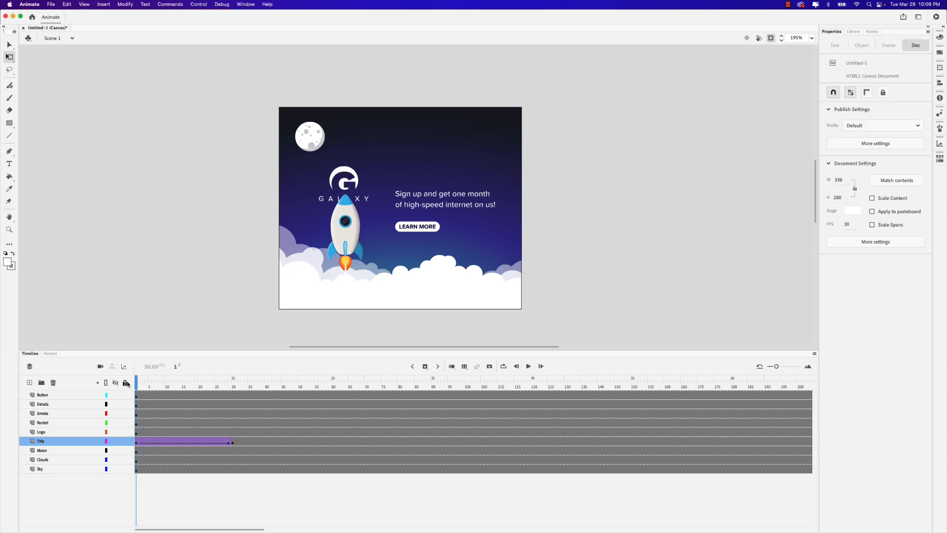
key("Return")
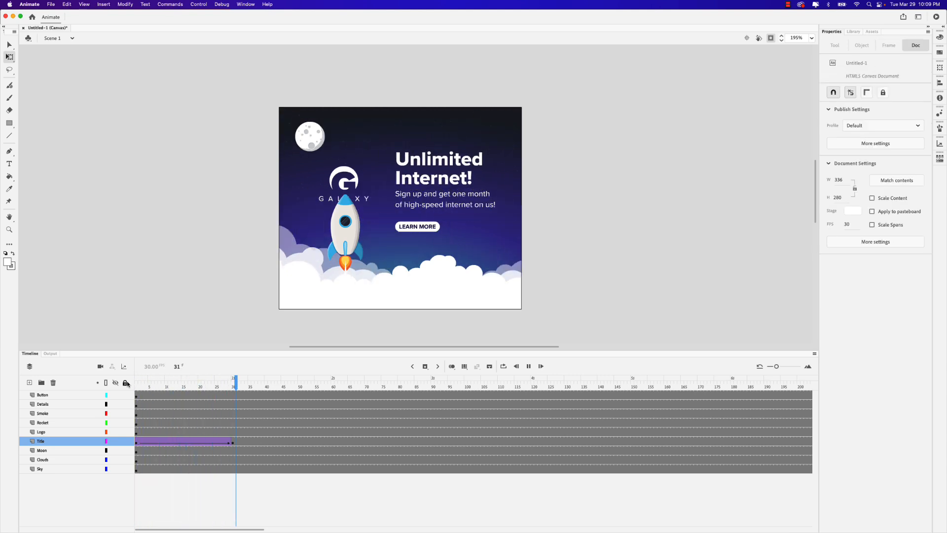
left_click_drag(267, 387, 107, 390)
key("Return")
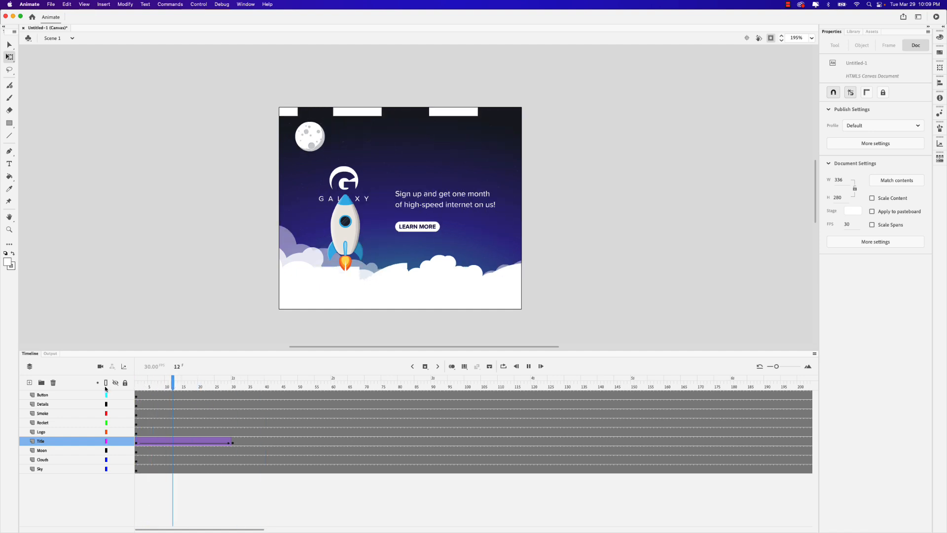
left_click_drag(279, 388, 172, 387)
left_click_drag(172, 384, 235, 383)
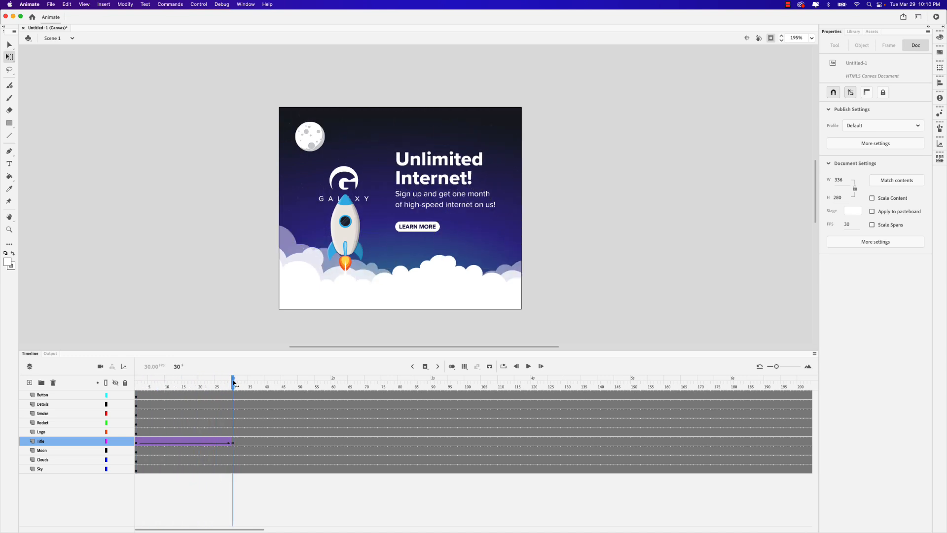
- Insert keyframes on the Details layer at frames 30 and 45 for the sign-up text
left_click(416, 197)
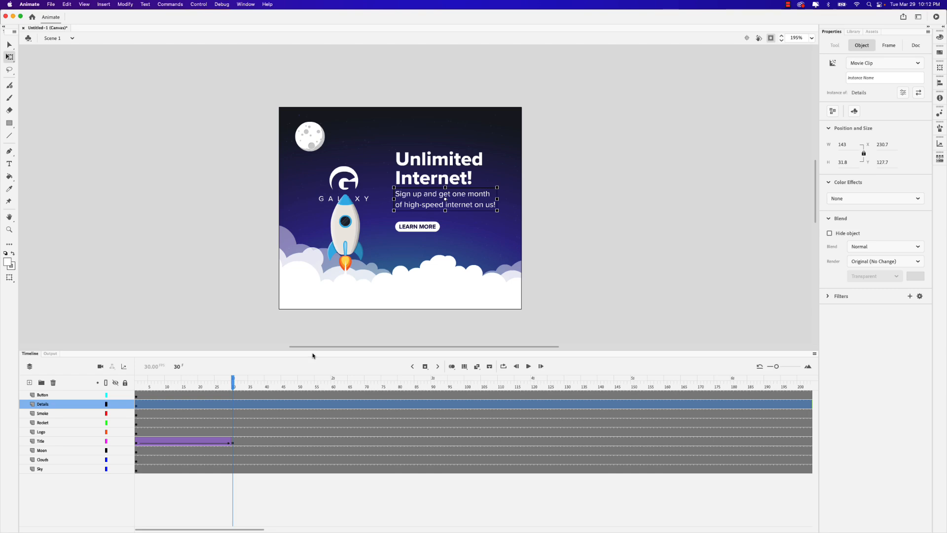
left_click(233, 405)
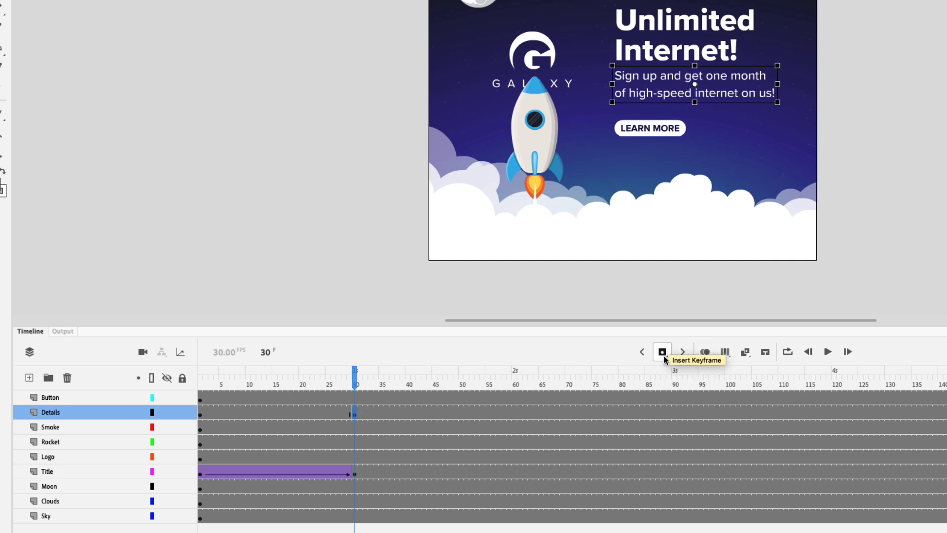
left_click_drag(354, 383, 435, 386)
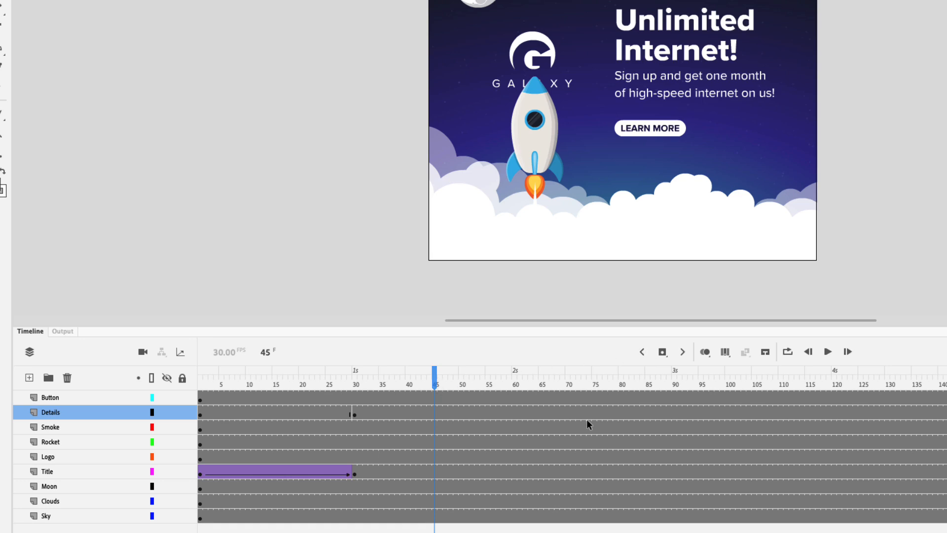
- Move the sign-up text at frame 30 horizontally off the stage's right edge to about X 415, and compare it with frame 45
left_click(354, 414)
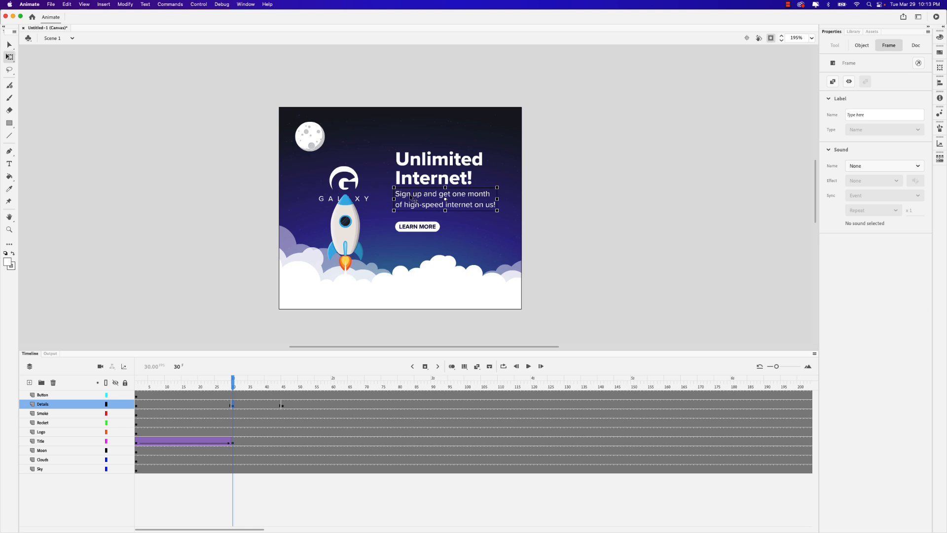
left_click_drag(412, 199, 546, 200)
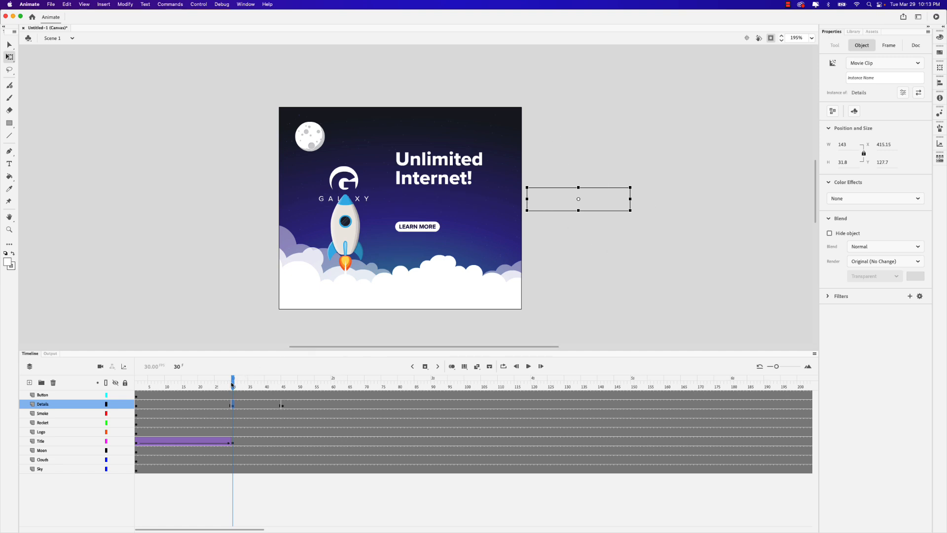
left_click_drag(233, 385, 285, 386)
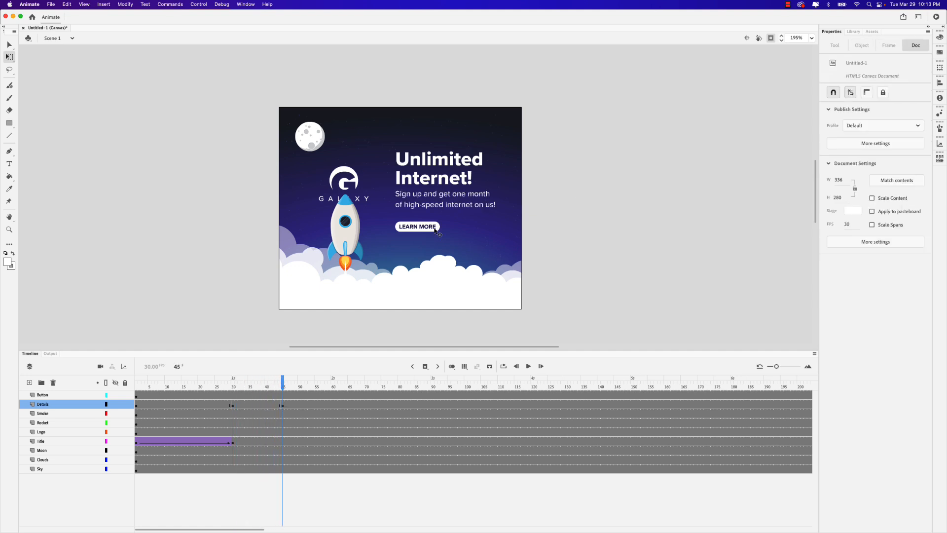
- Create a classic tween on the Details layer between the keyframes at frames 30 and 45
left_click(254, 405)
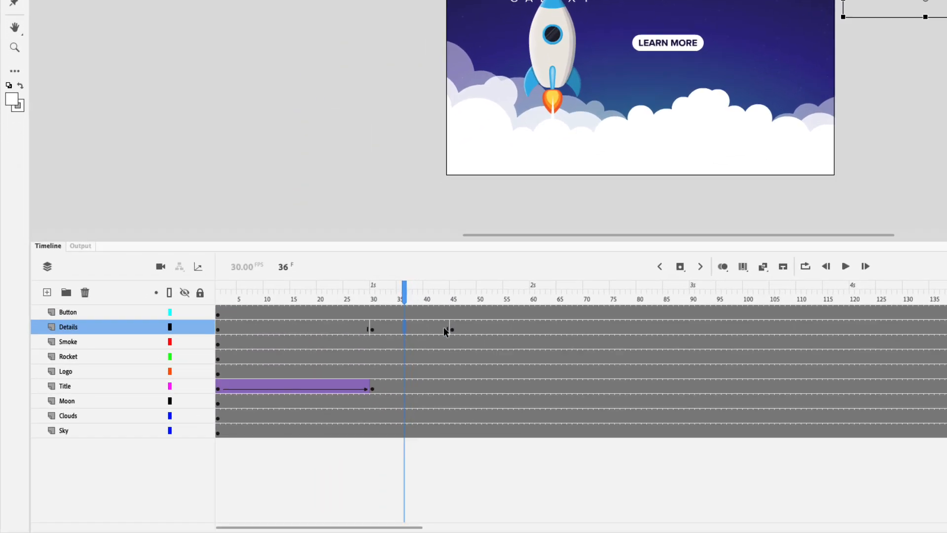
right_click(398, 327)
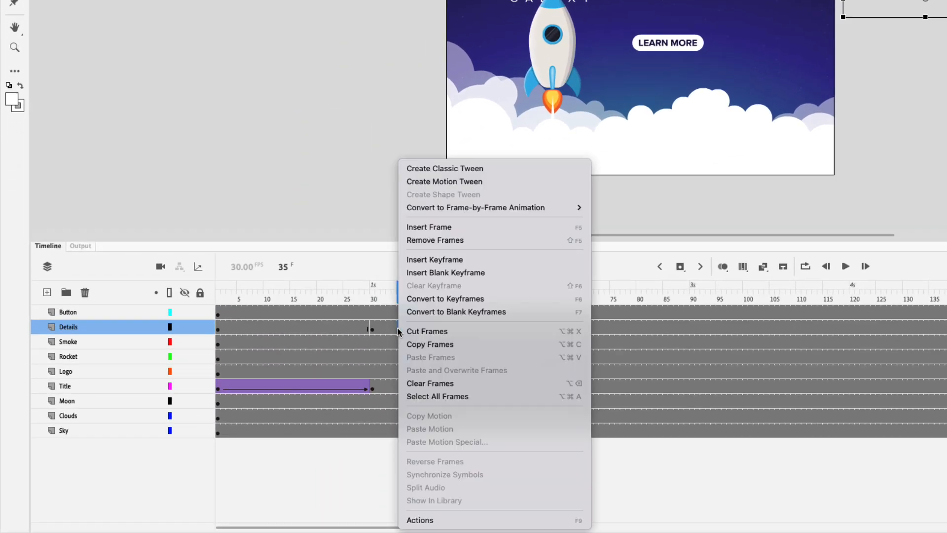
left_click(440, 170)
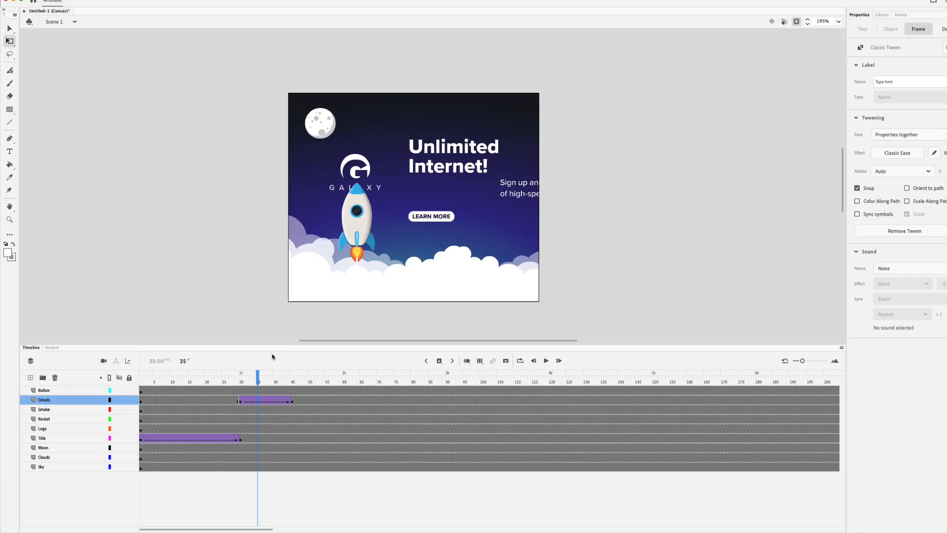
- Preview the sign-up text sliding in by scrubbing through frames 30 to 45
left_click_drag(258, 375, 232, 384)
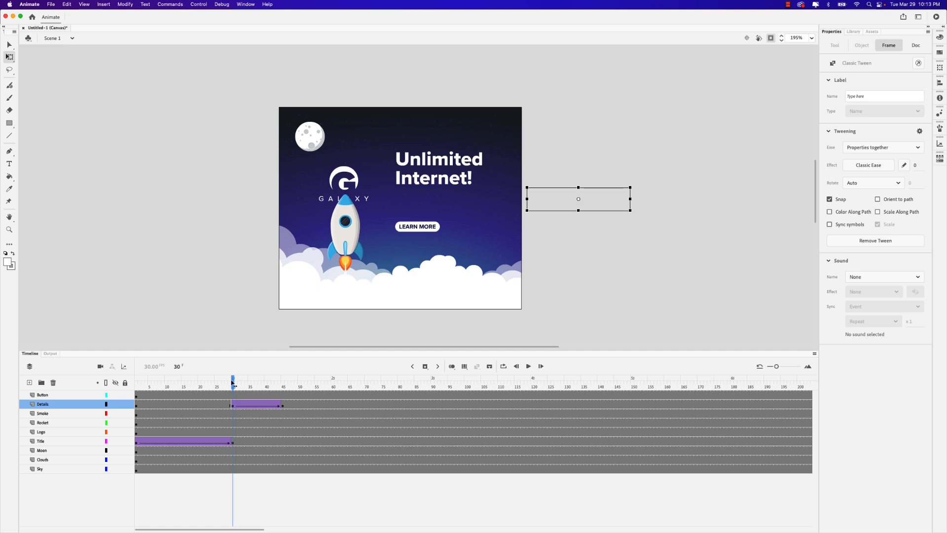
left_click(232, 383)
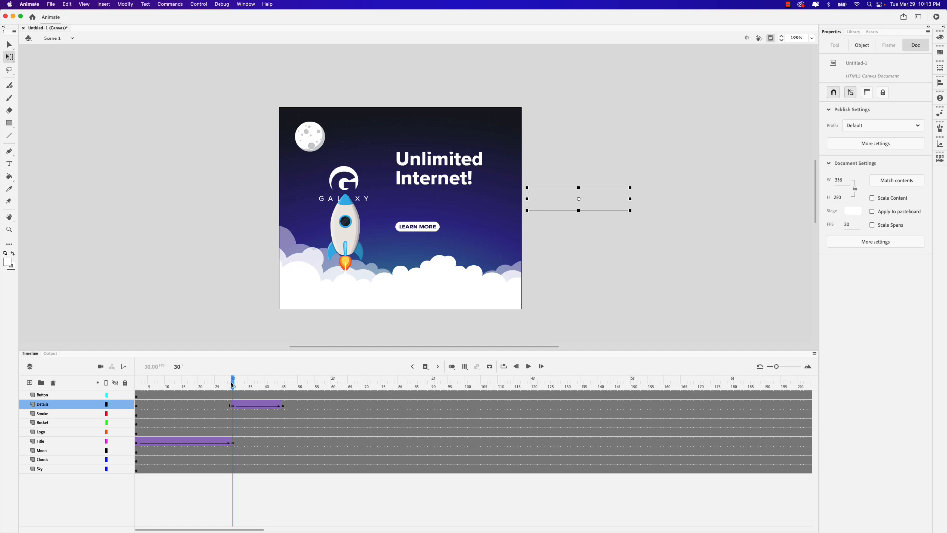
left_click_drag(233, 384, 280, 382)
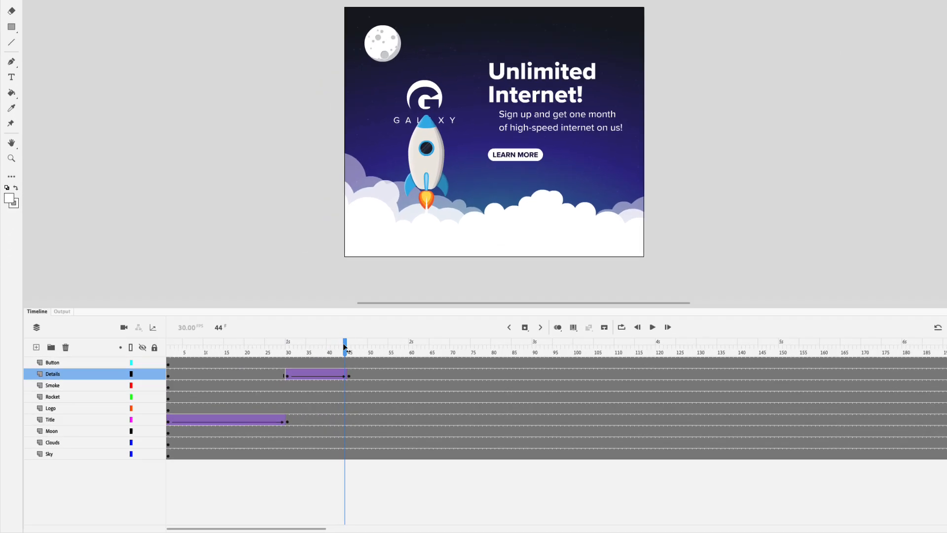
left_click_drag(345, 347, 300, 347)
- Clear frames 1 to 29 of the Details layer and scrub through them to check the text stays hidden before its tween
left_click(168, 375)
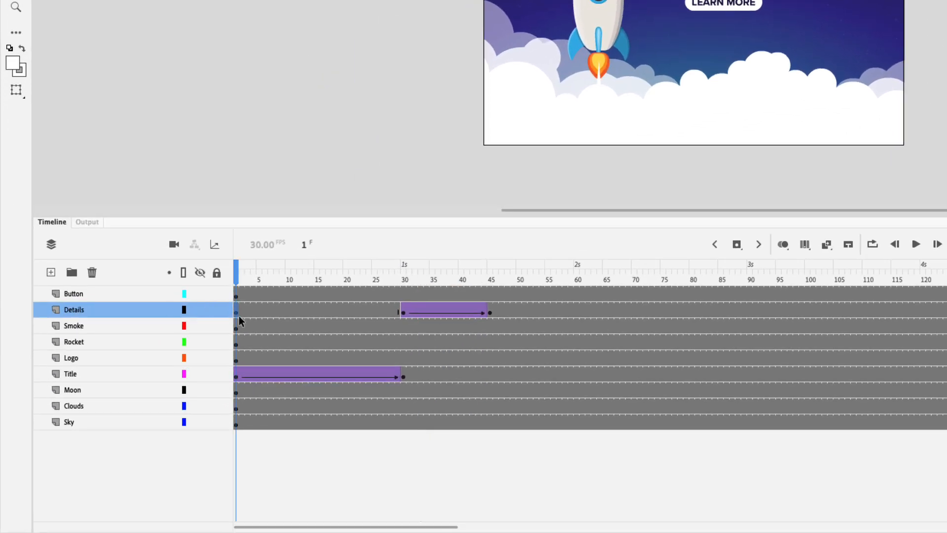
left_click(396, 312, "shift")
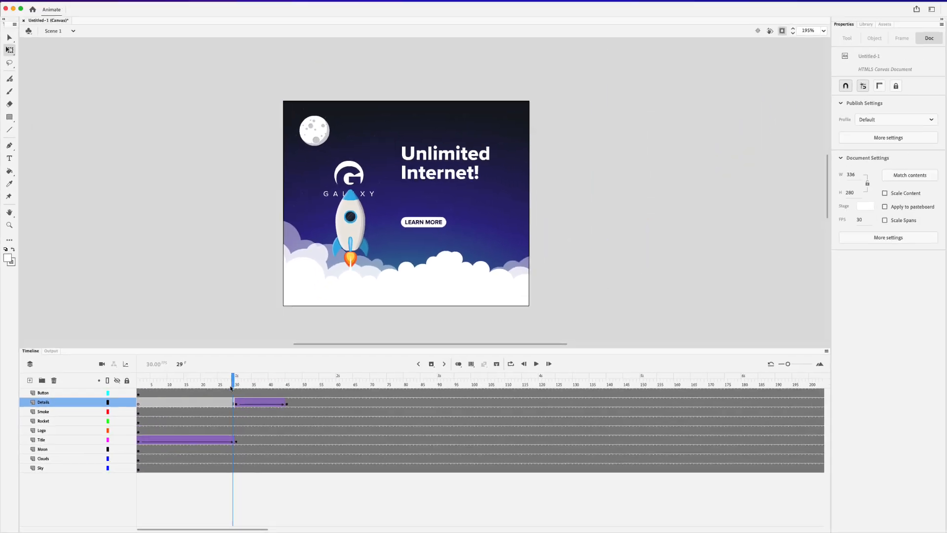
left_click_drag(229, 387, 136, 391)
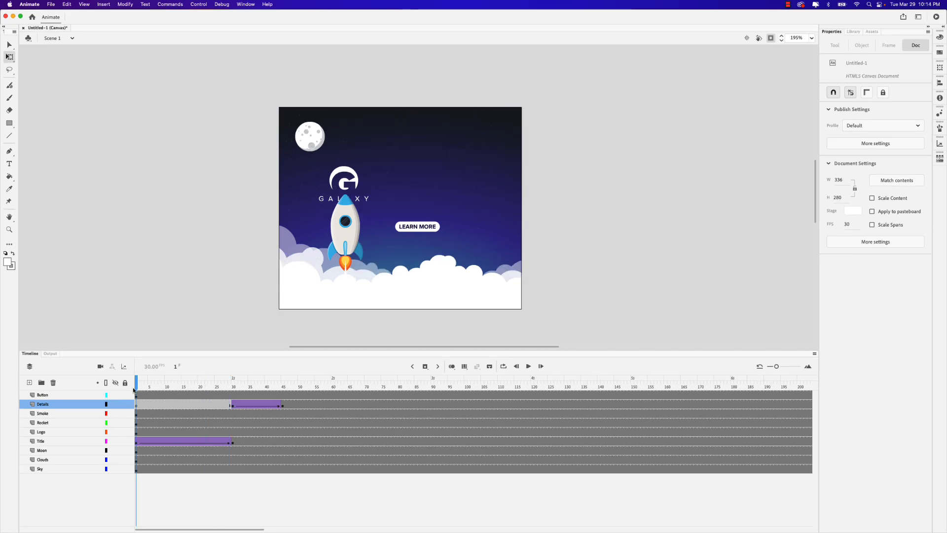
left_click_drag(138, 389, 243, 387)
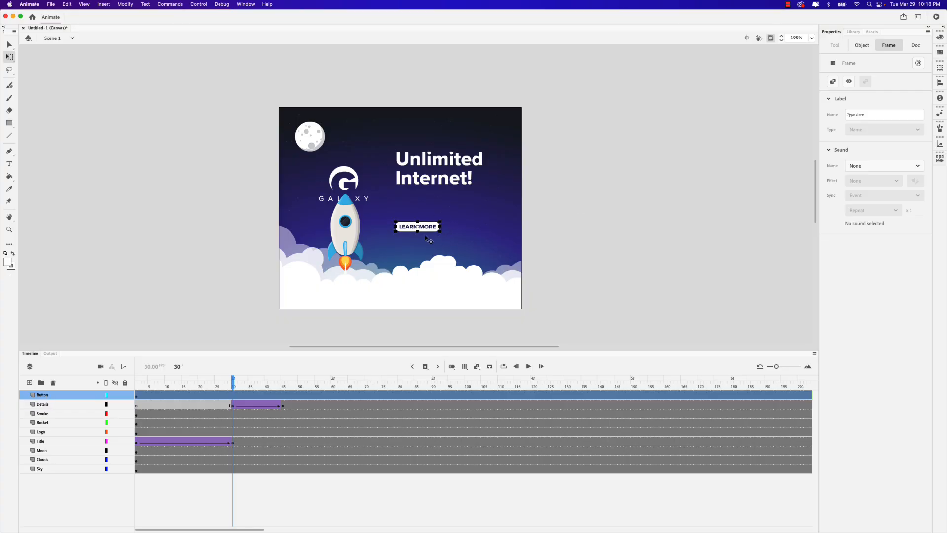
- Convert the LEARN MORE group to a symbol of type Button named "Learn More Button"
right_click(409, 229)
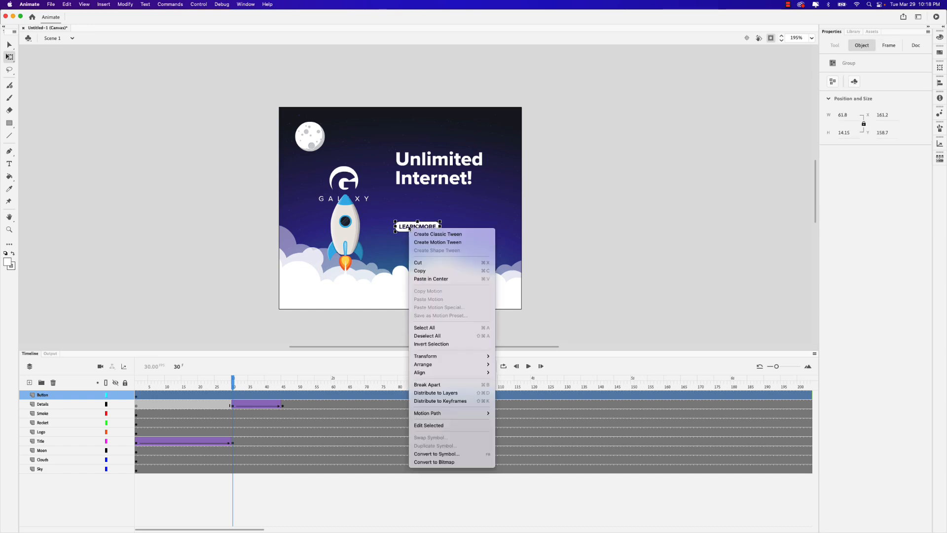
left_click(436, 453)
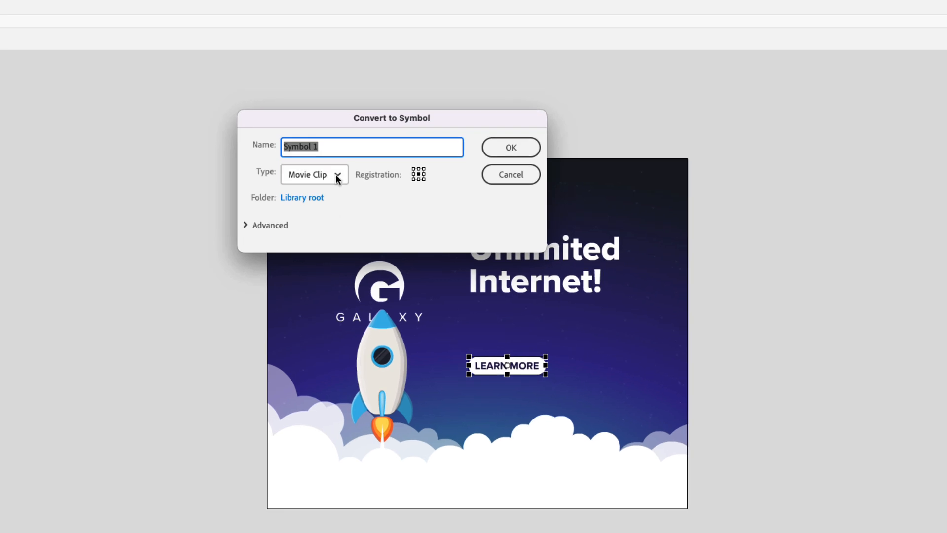
left_click(339, 176)
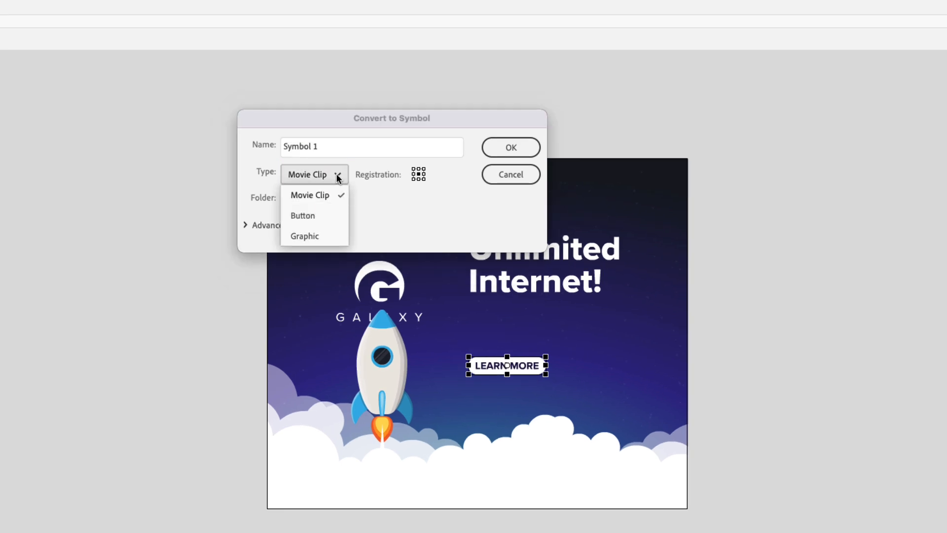
left_click(326, 216)
left_click_drag(320, 152, 297, 146)
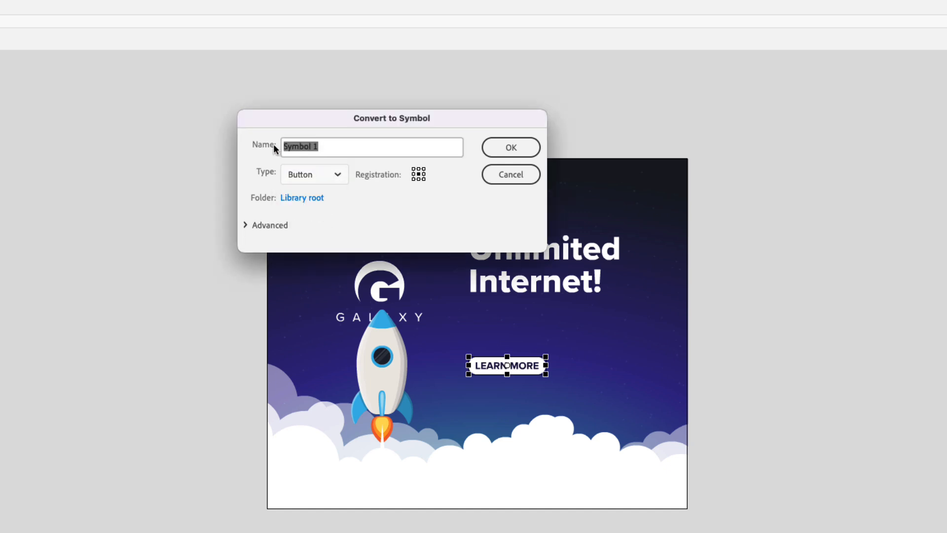
type("Learn More Button")
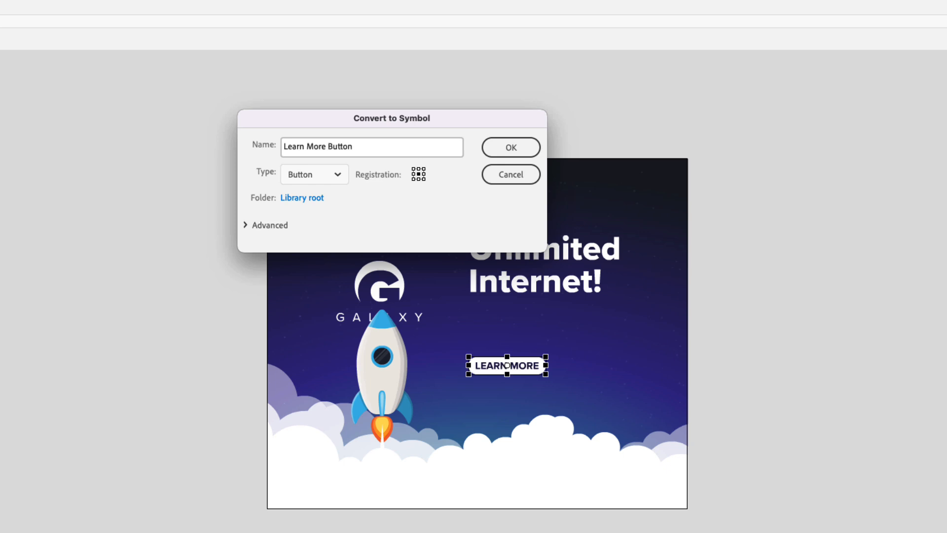
left_click(511, 147)
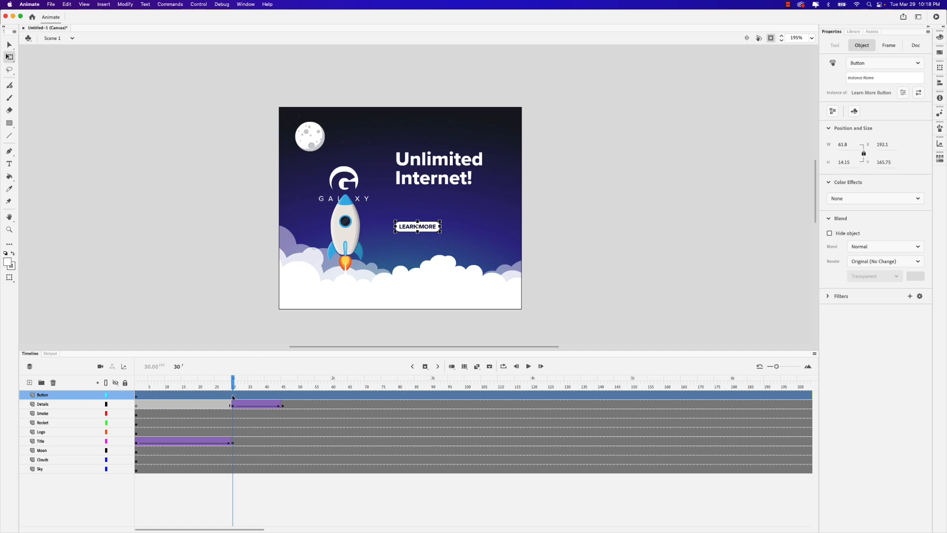
- Insert keyframes on the Button layer at frames 60 and 74
left_click_drag(233, 379, 332, 377)
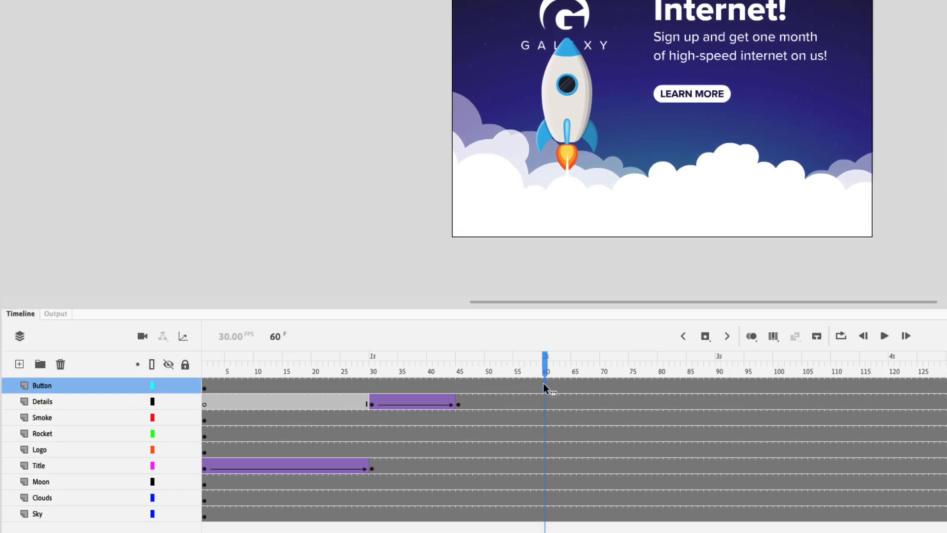
left_click(545, 387)
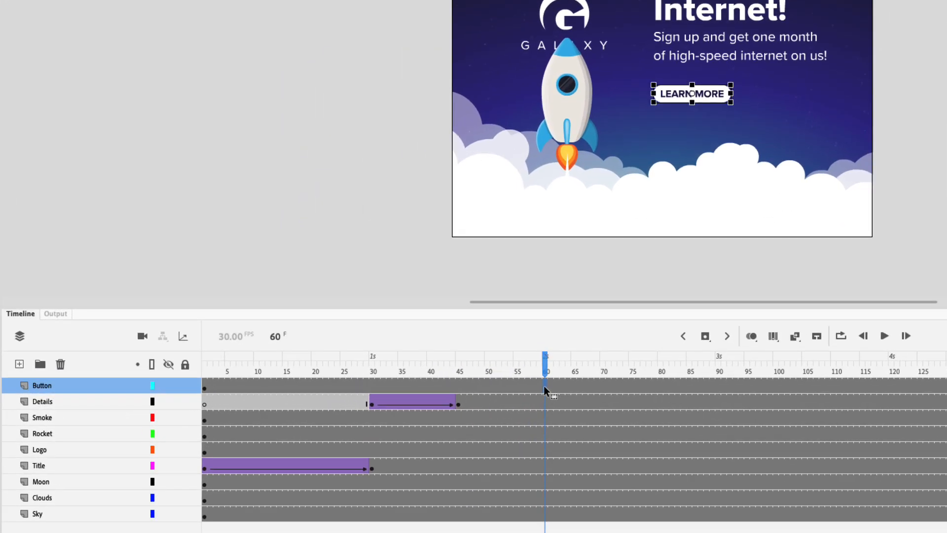
key("F6")
left_click_drag(545, 370, 626, 370)
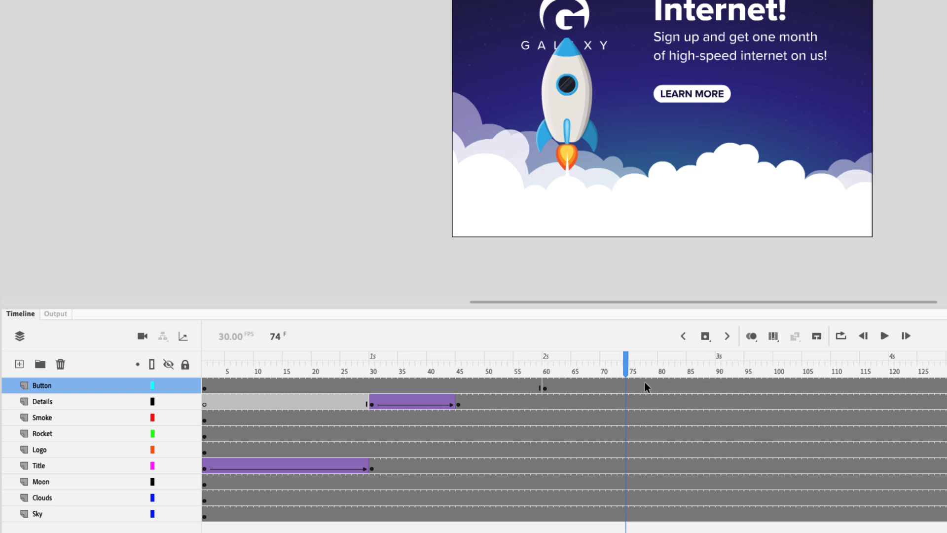
key("F6")
- Apply an Alpha color effect of 0% to the LEARN MORE button at its frame 60 keyframe
left_click_drag(627, 374, 545, 373)
left_click(545, 388)
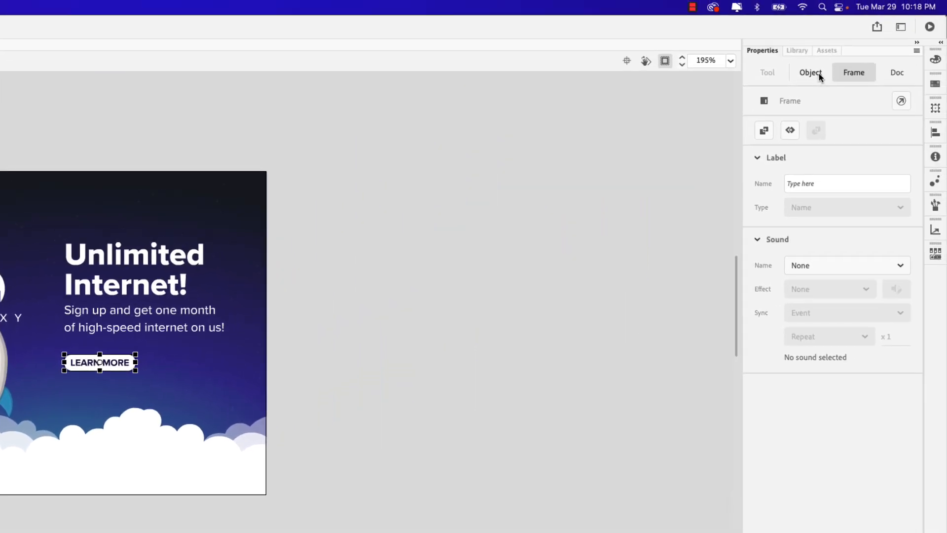
left_click(818, 73)
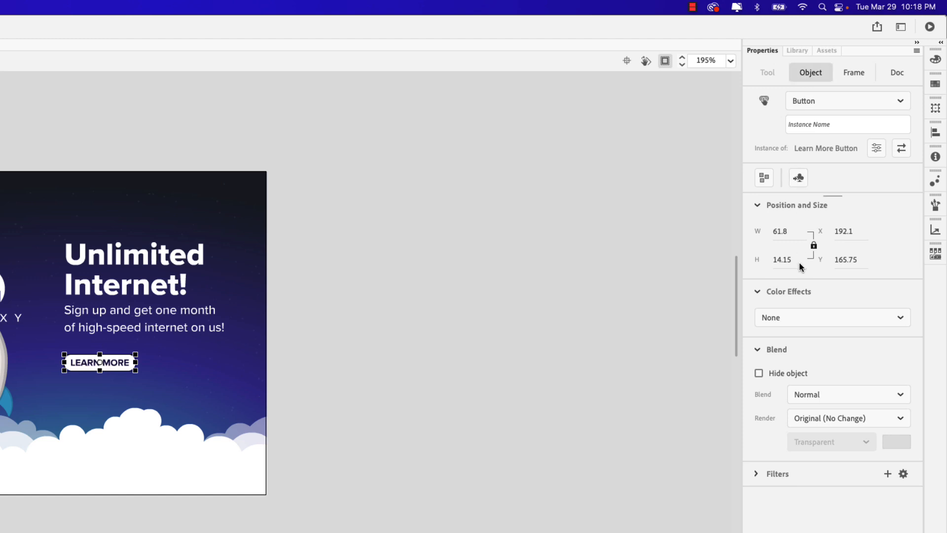
left_click(753, 292)
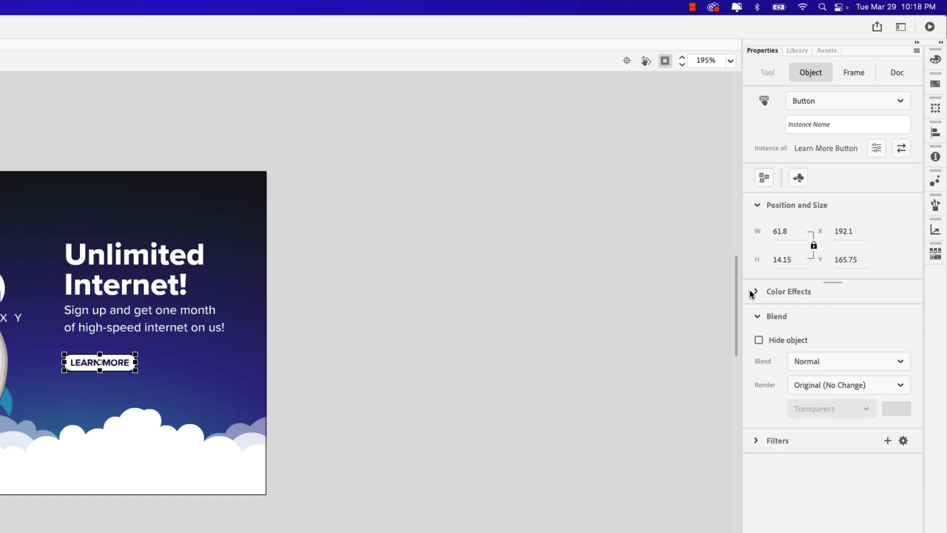
left_click(755, 294)
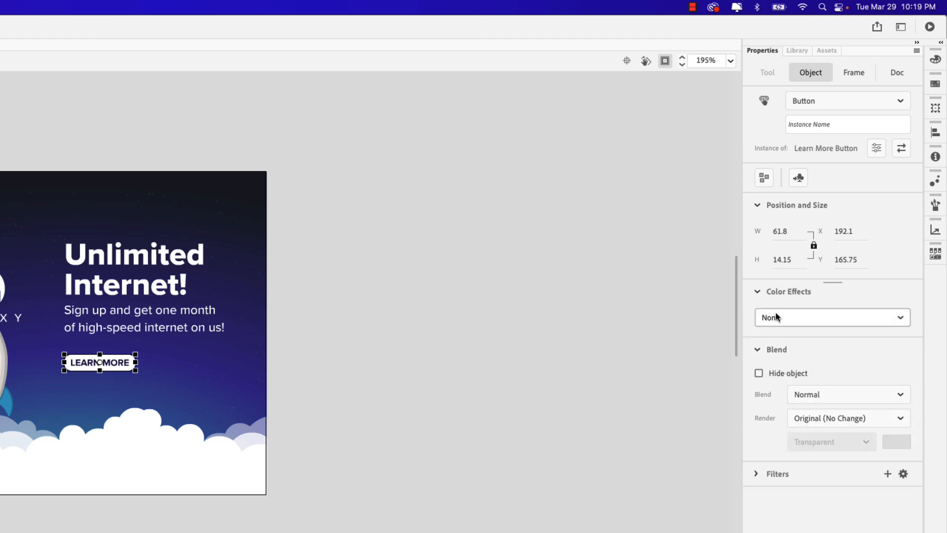
left_click(820, 318)
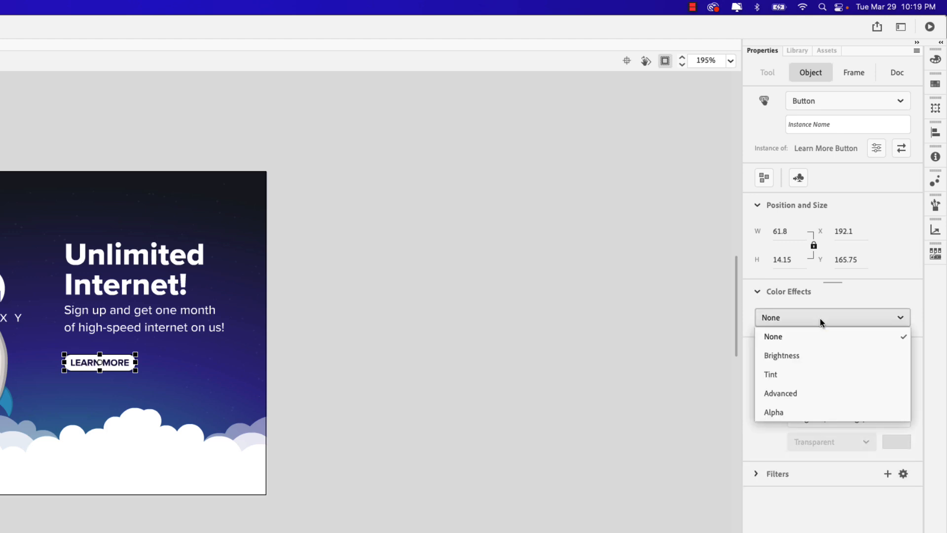
left_click(799, 414)
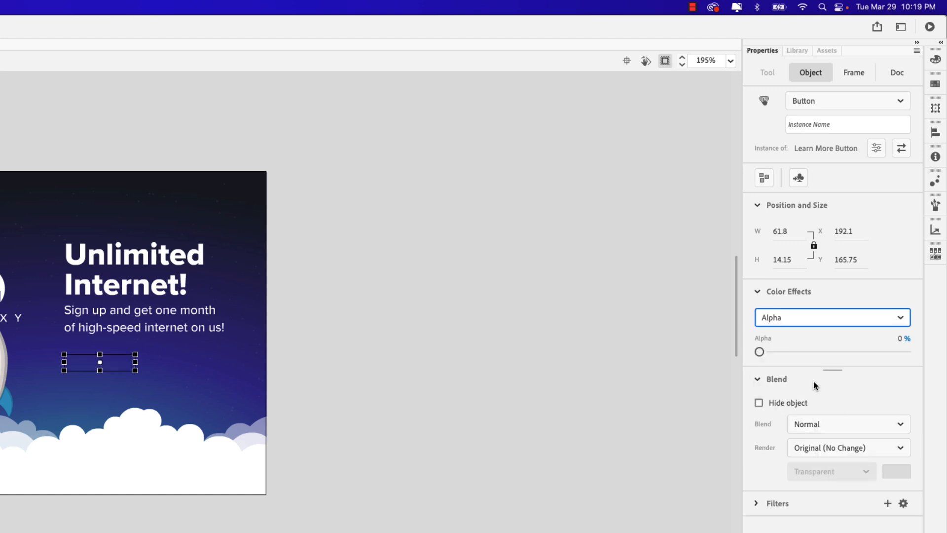
mouse_move(760, 352)
left_mouse_down()
mouse_move(841, 350)
mouse_move(756, 352)
left_mouse_up()
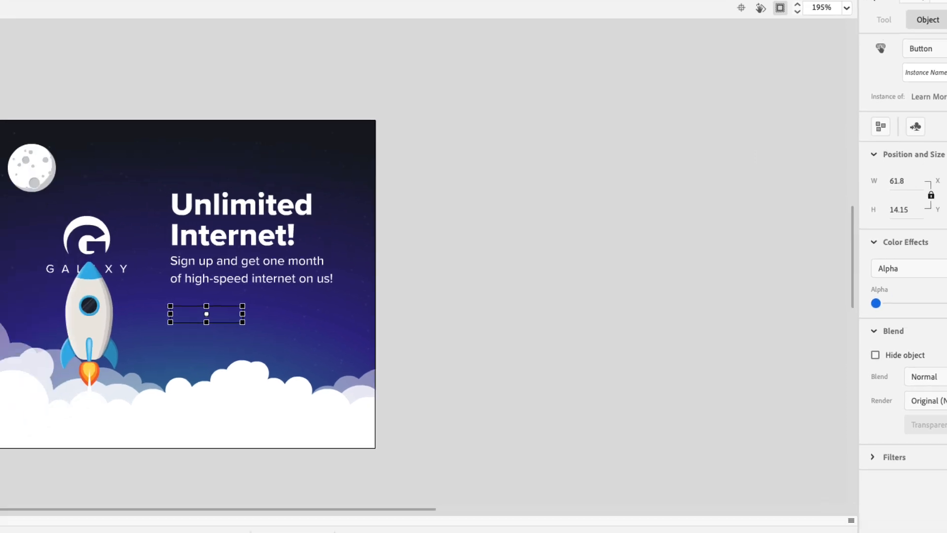
- Apply an Alpha color effect of 100% to the LEARN MORE button at its frame 74 keyframe
left_click_drag(502, 390, 626, 371)
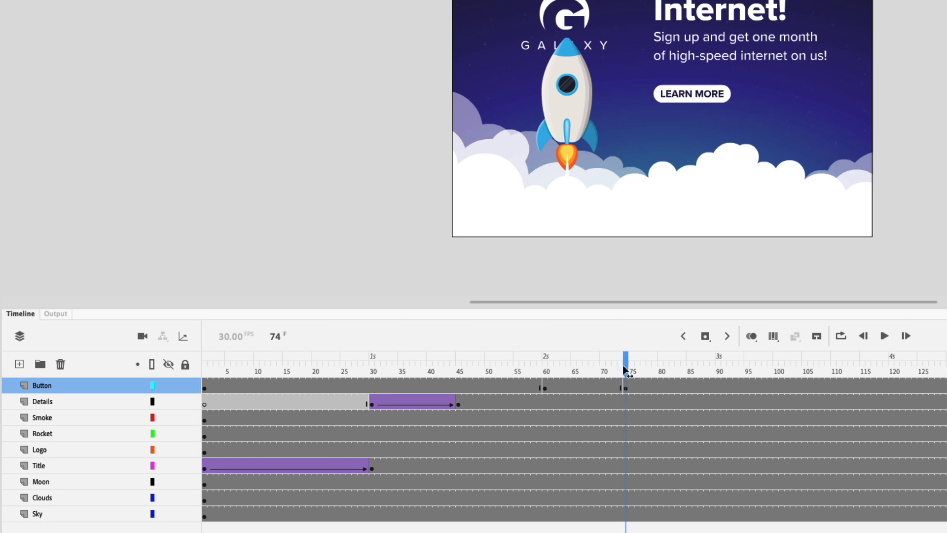
left_click(624, 389)
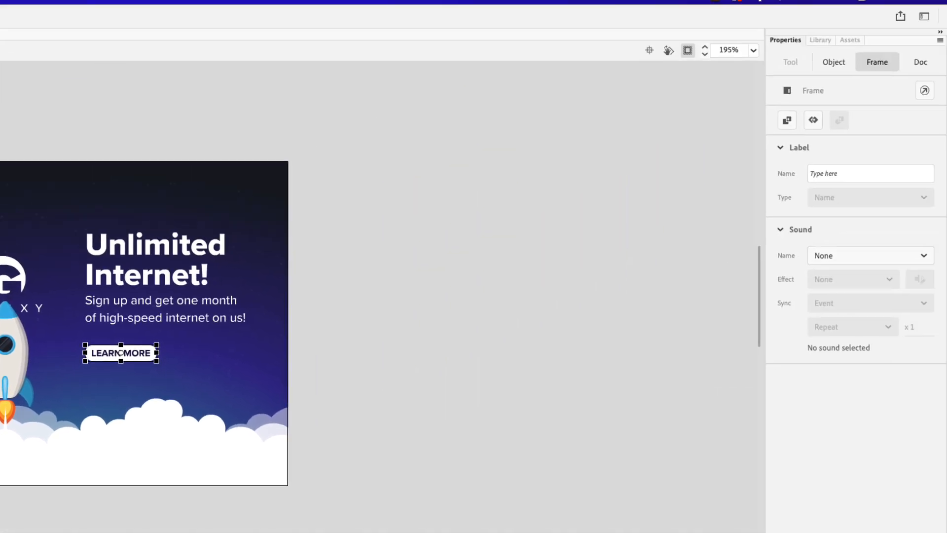
left_click(813, 74)
left_click(797, 318)
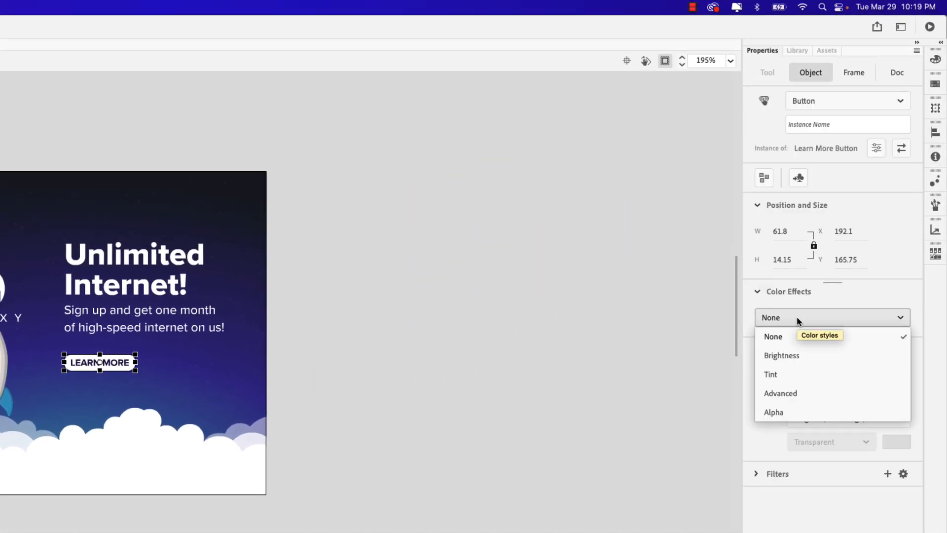
left_click(789, 412)
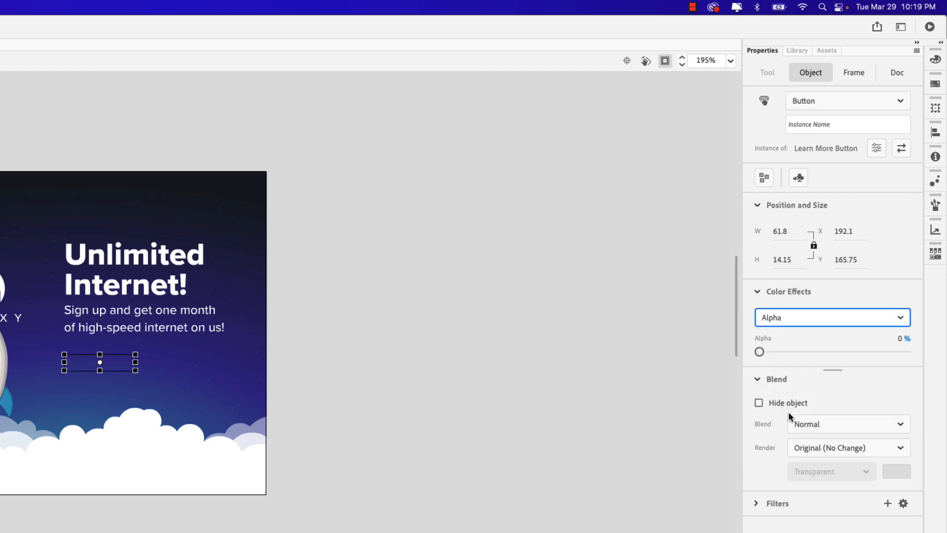
left_click_drag(763, 350, 916, 351)
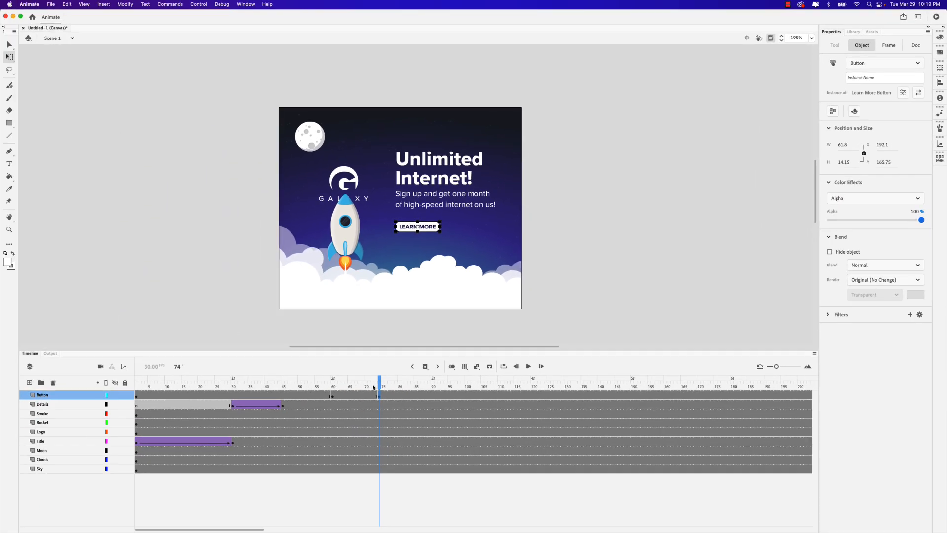
- Create a classic tween between the Button layer's frame 60 and 74 keyframes and scrub back through the fade
mouse_move(380, 386)
left_mouse_down()
mouse_move(331, 386)
mouse_move(380, 379)
left_mouse_up()
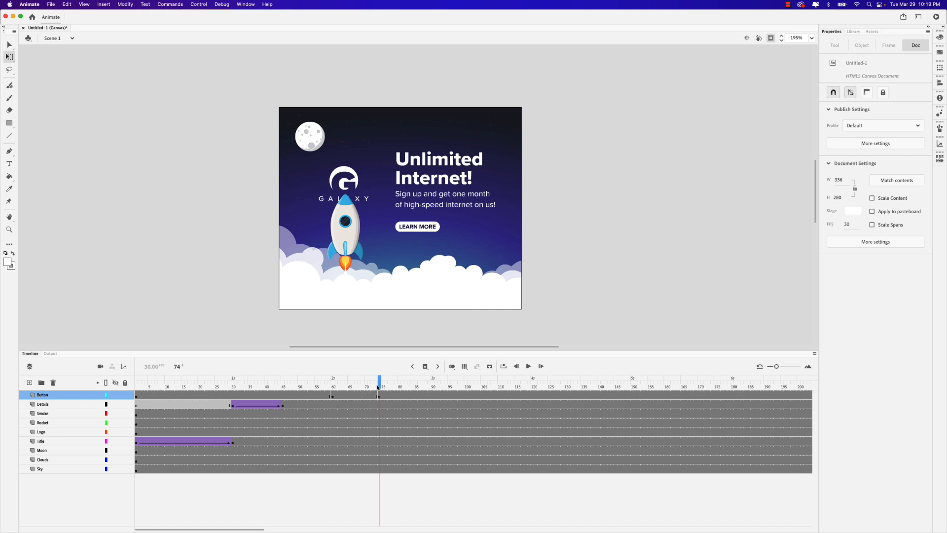
left_click_drag(380, 386, 353, 387)
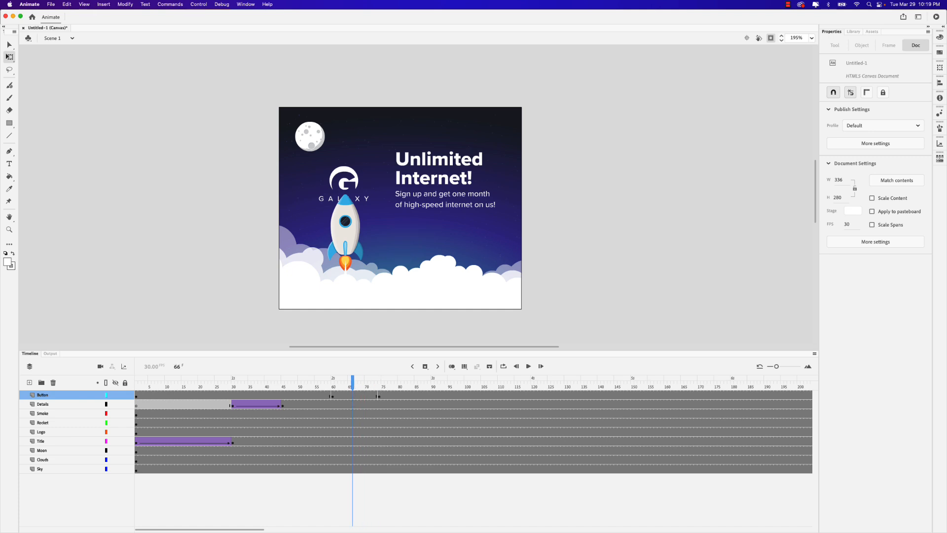
left_click(350, 396)
right_click(352, 397)
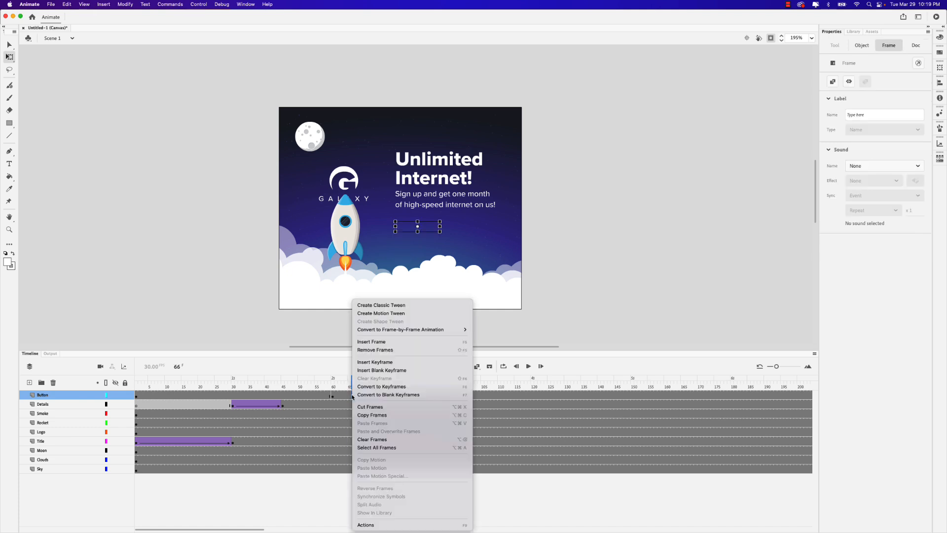
left_click(395, 305)
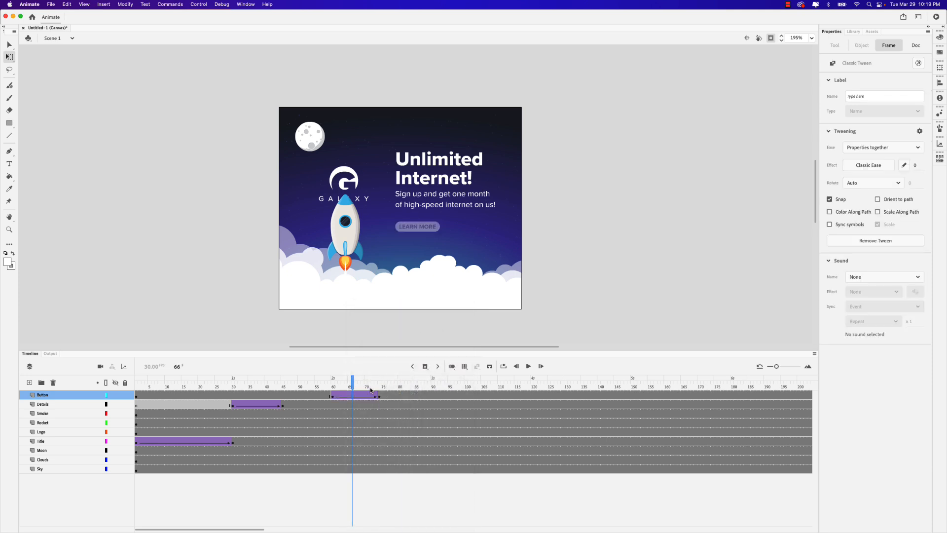
left_click_drag(353, 388, 316, 385)
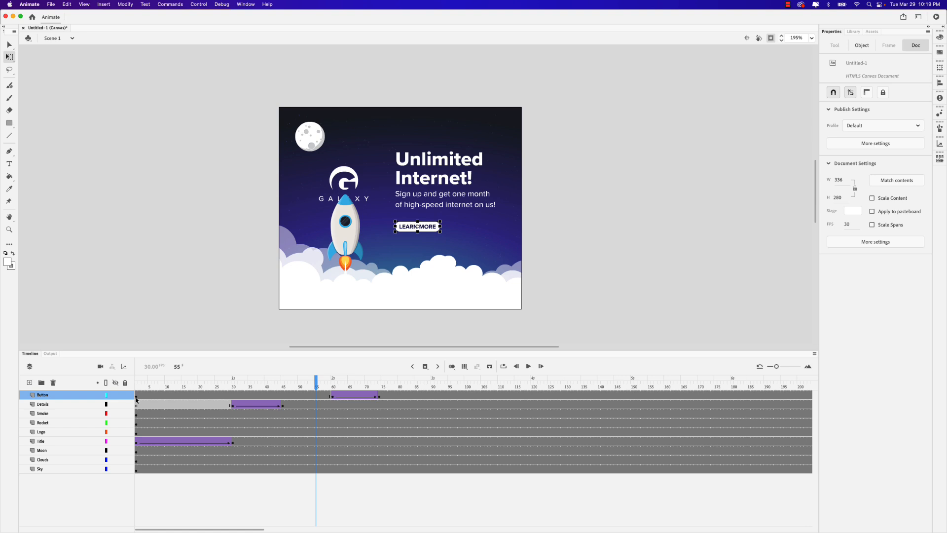
- Clear frames 1 to 59 of the Button layer so the button is absent before its fade
left_click(137, 398)
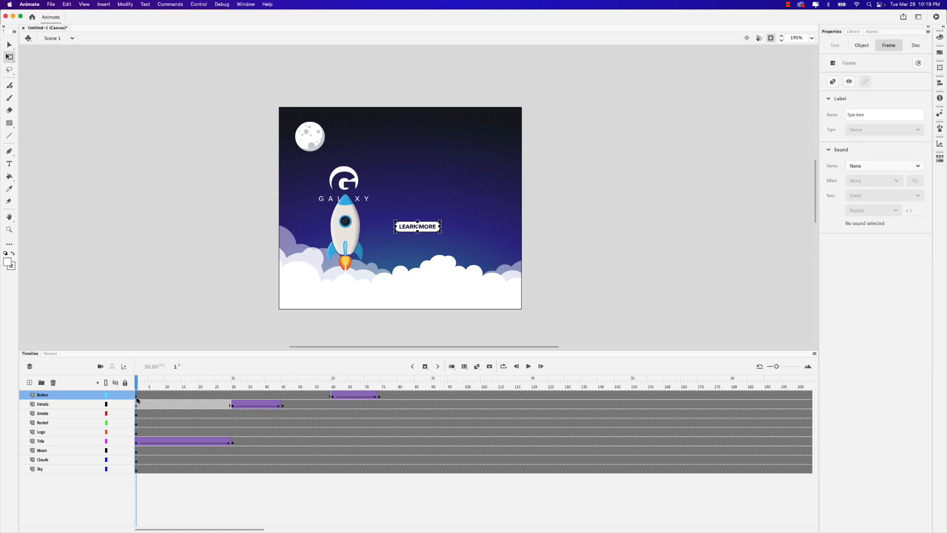
left_click(328, 398)
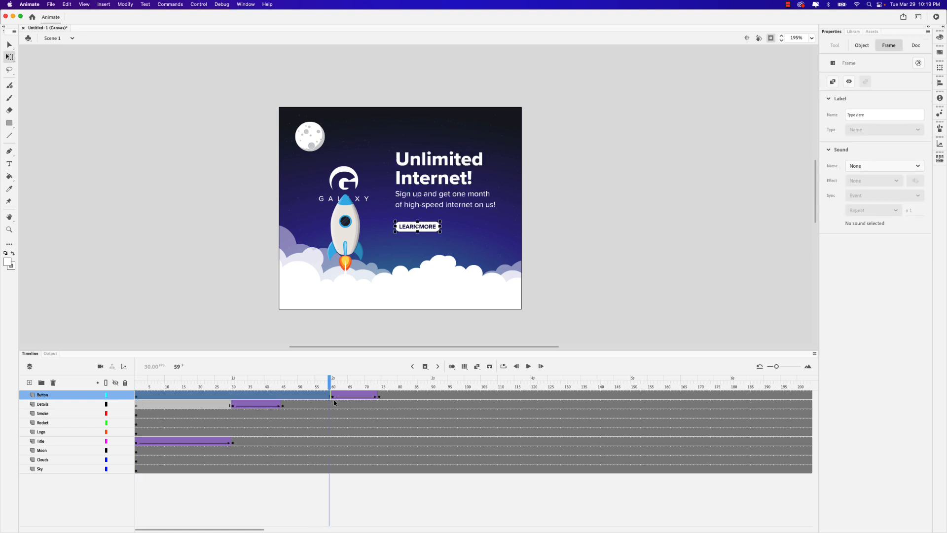
key("Delete")
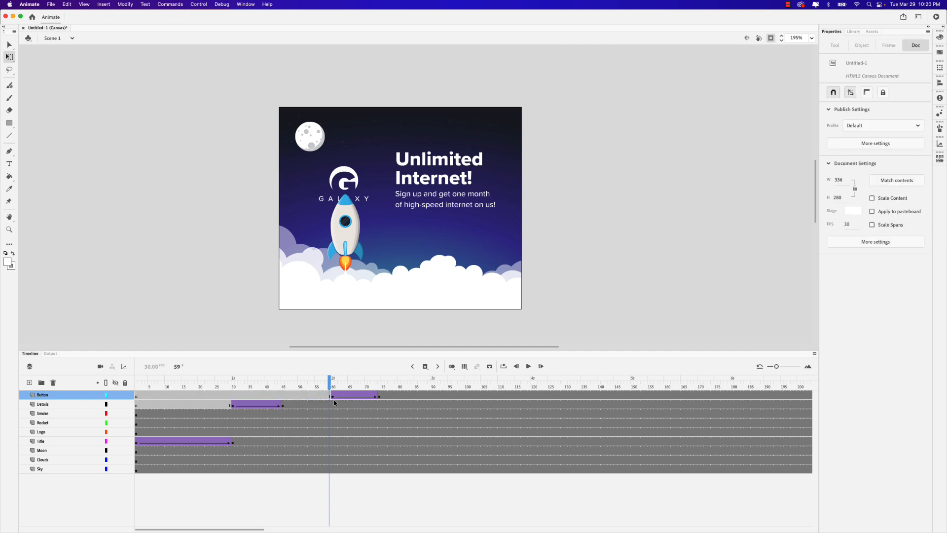
- Play the animation from frame 1 twice to check the timing of the title, details text and button
left_click_drag(329, 380, 136, 386)
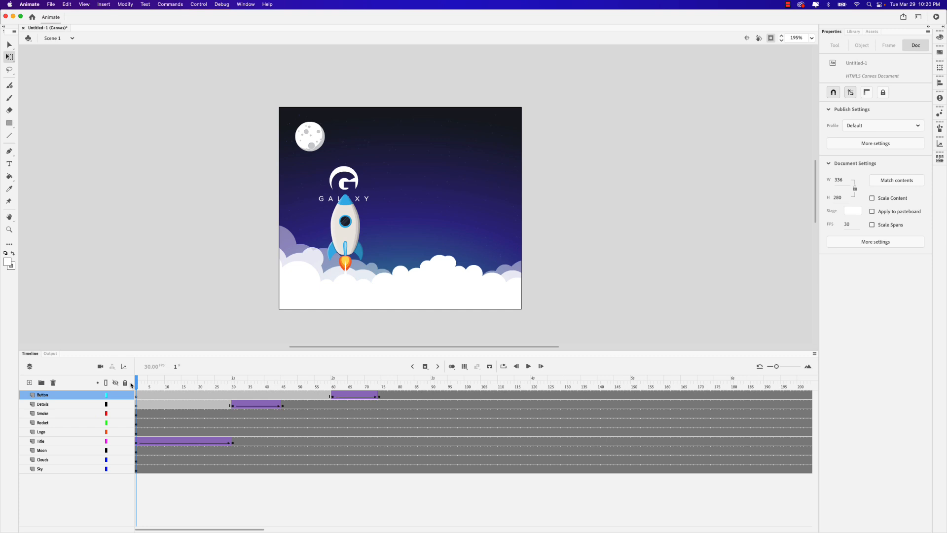
key("Return")
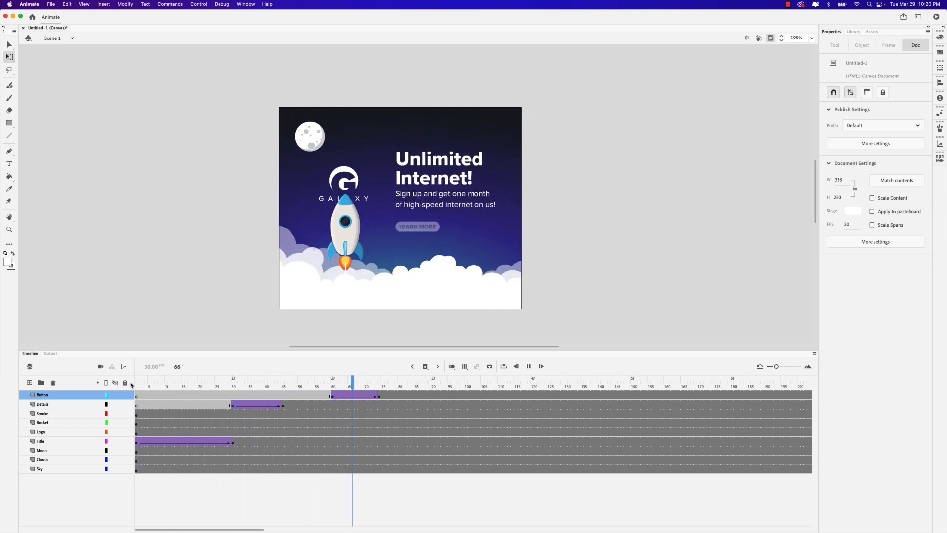
key("Return")
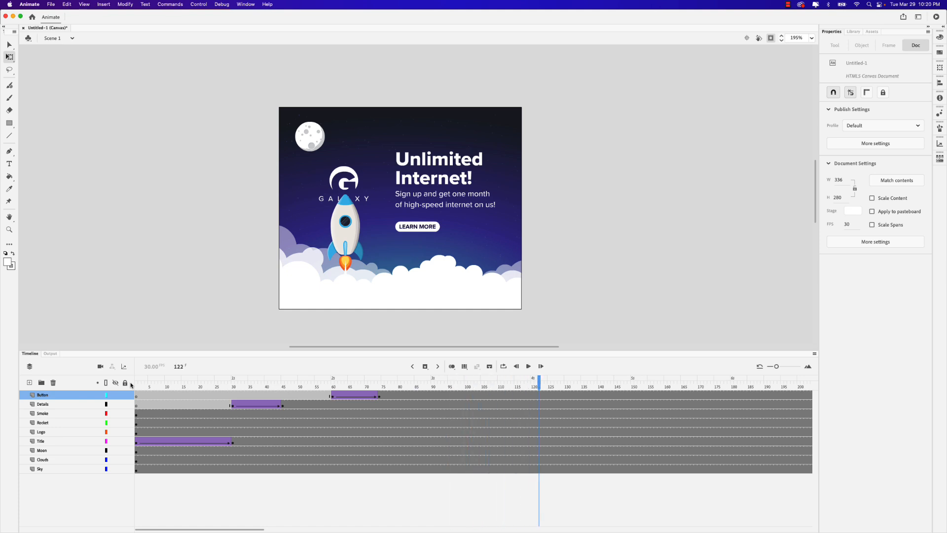
left_click_drag(197, 383, 111, 375)
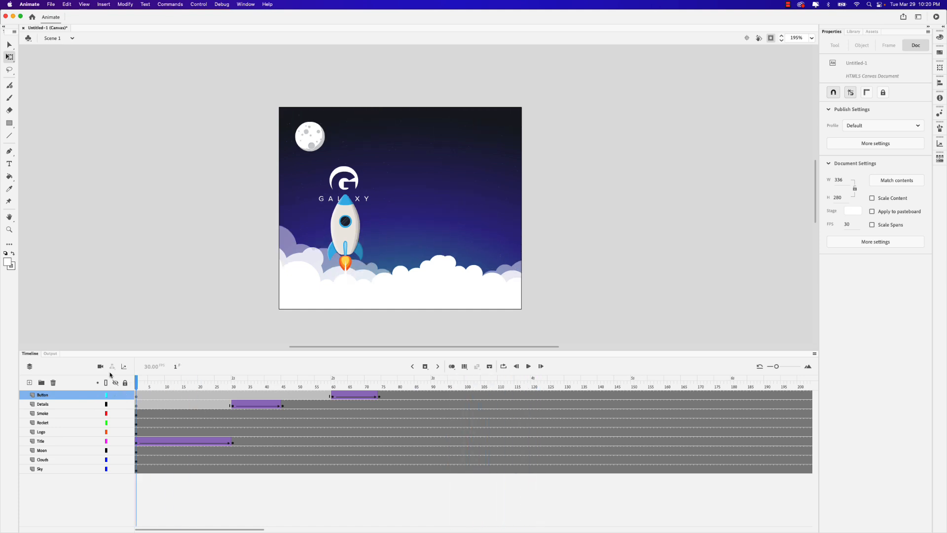
key("Return")
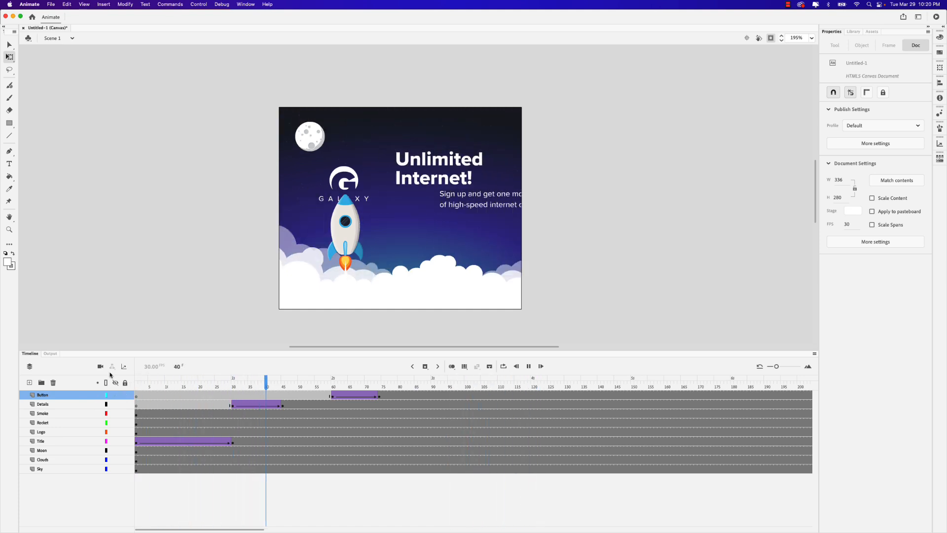
key("Return")
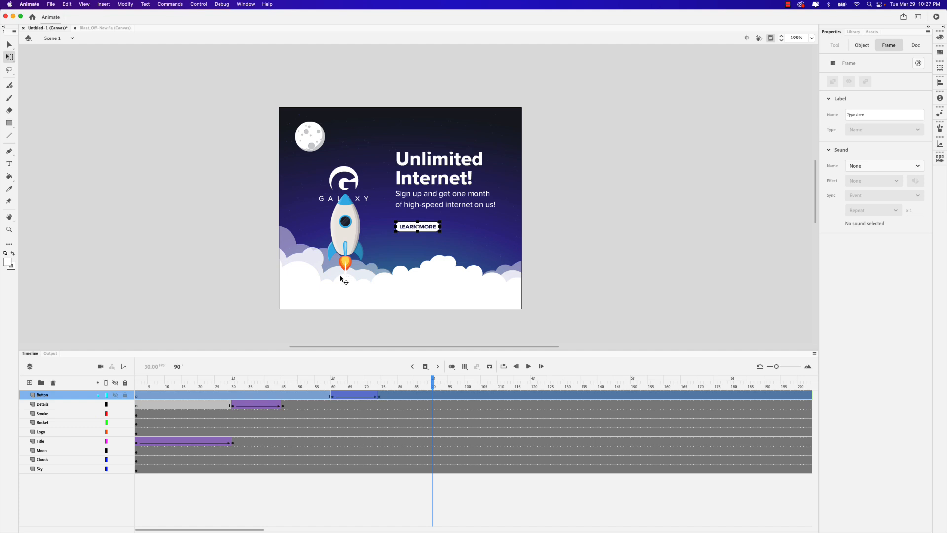
- Identify the Rocket and Smoke artwork by layer, and insert a keyframe on the Rocket layer at frame 90
left_click(59, 423)
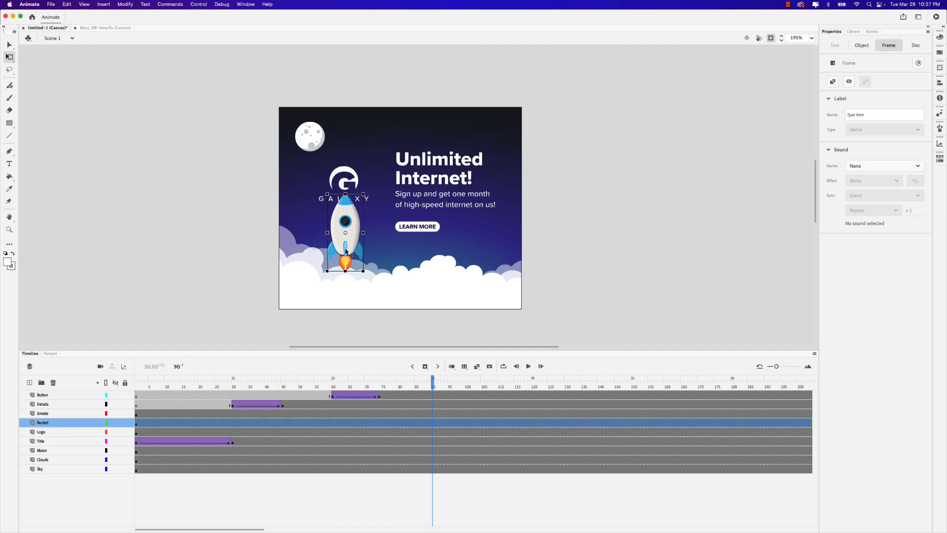
left_click(45, 415)
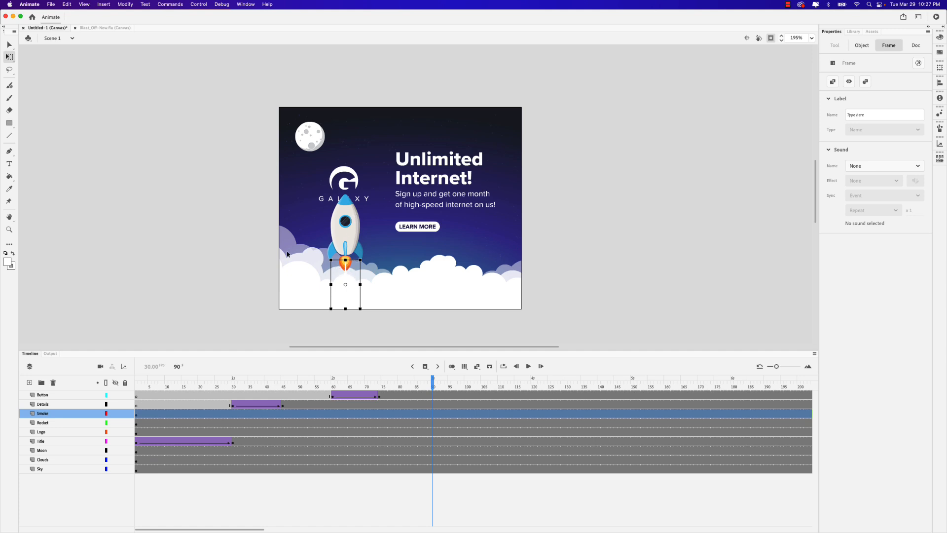
left_click(55, 423)
mouse_move(430, 386)
left_mouse_down()
mouse_move(443, 385)
mouse_move(432, 385)
left_mouse_up()
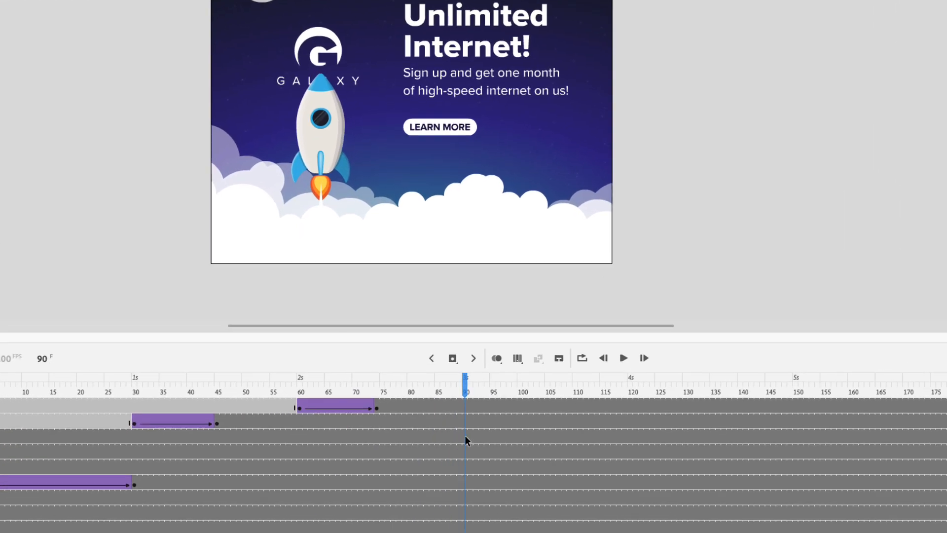
left_click(452, 429)
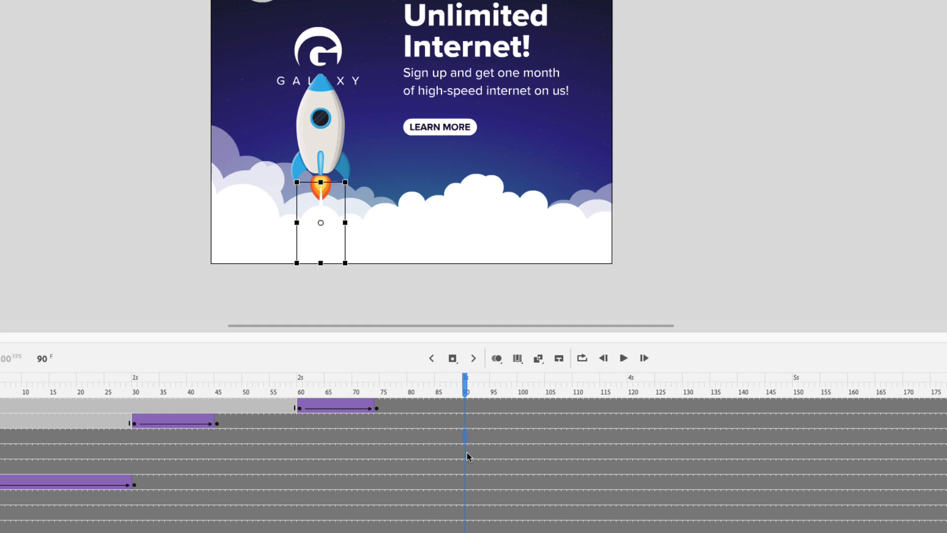
left_click(467, 455)
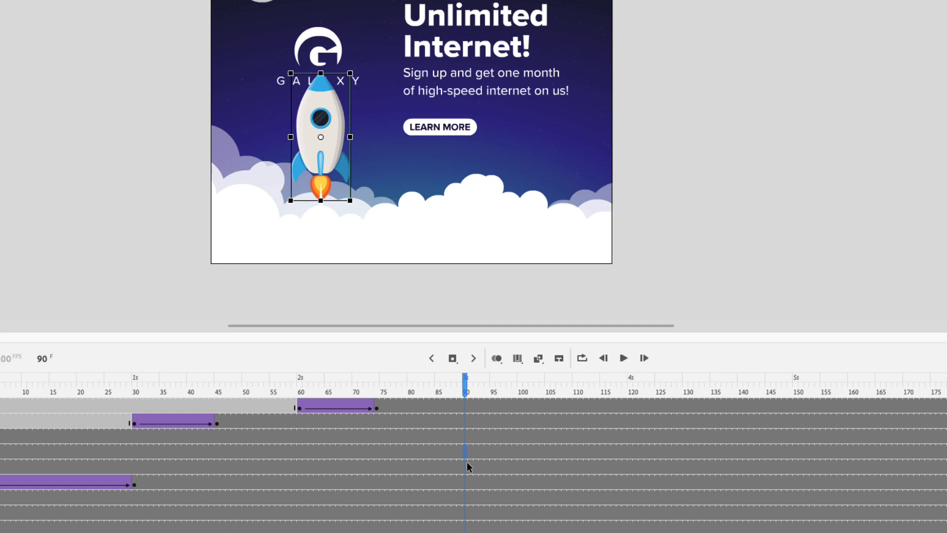
left_click(454, 361)
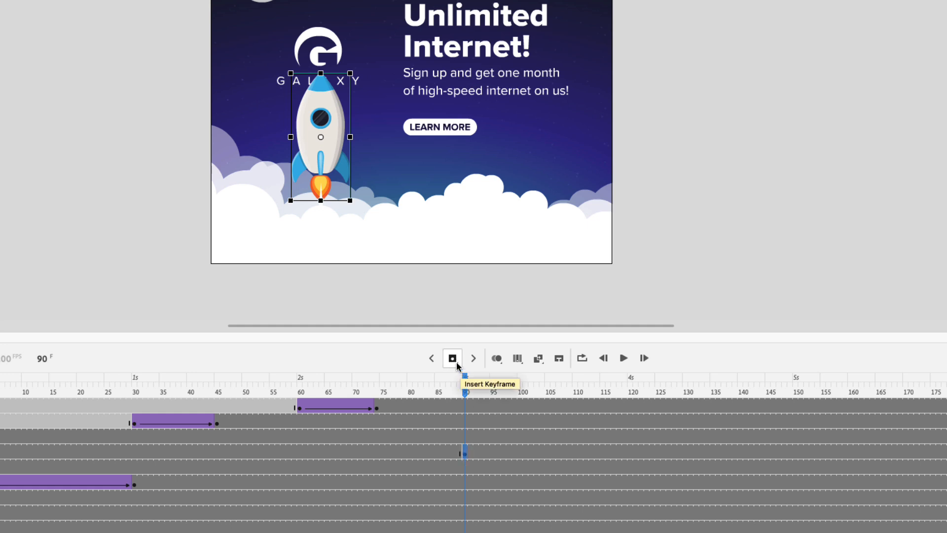
- Create a motion tween on the Rocket layer from frame 90, move the rocket straight up off the stage at frame 150, and scrub through the launch
right_click(477, 450)
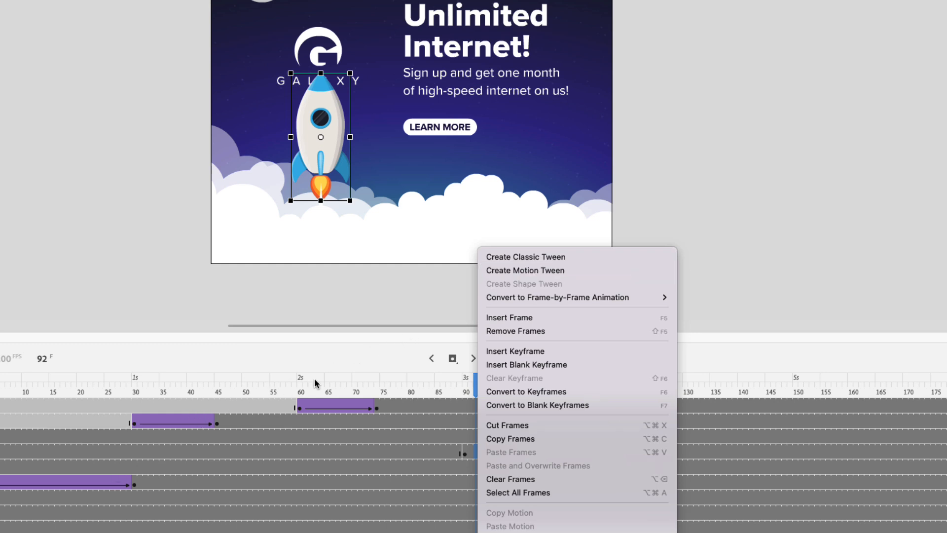
left_click(525, 270)
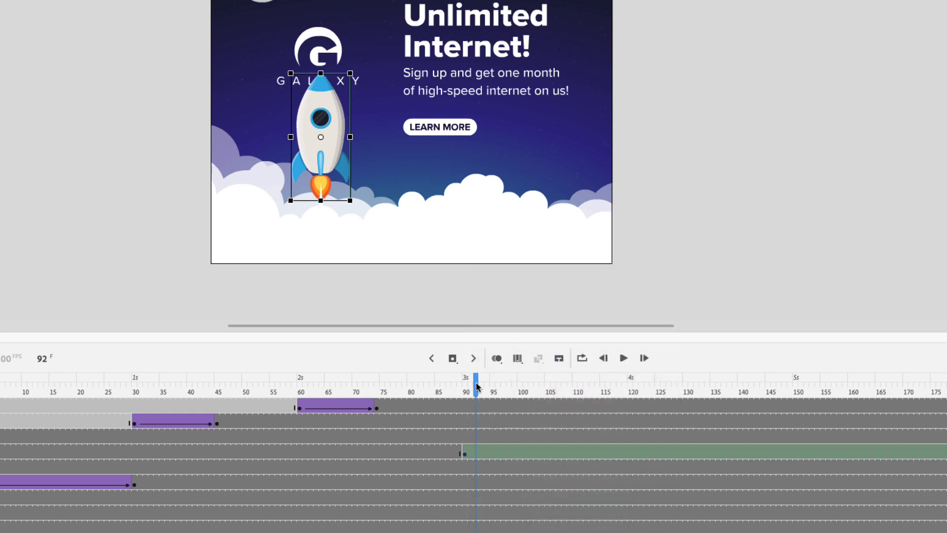
left_click_drag(477, 388, 795, 368)
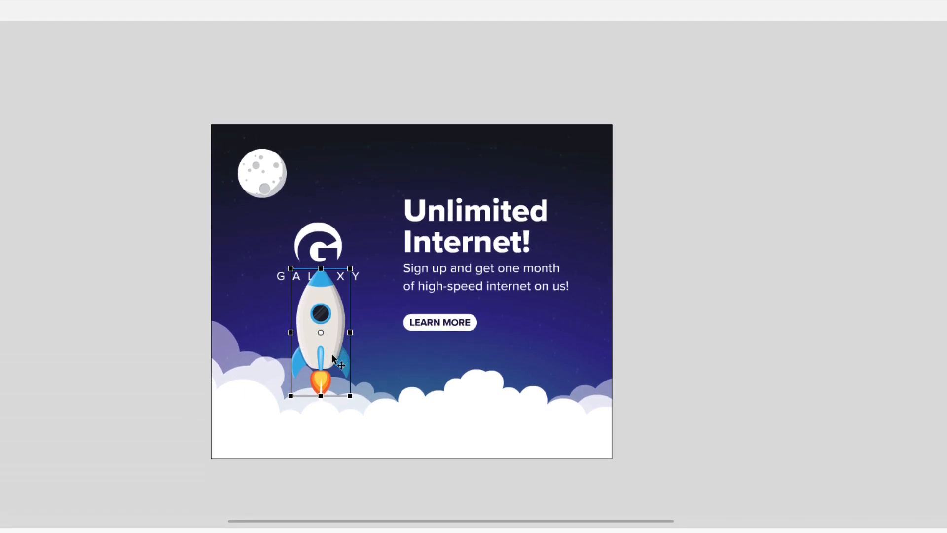
left_click_drag(332, 353, 341, 78)
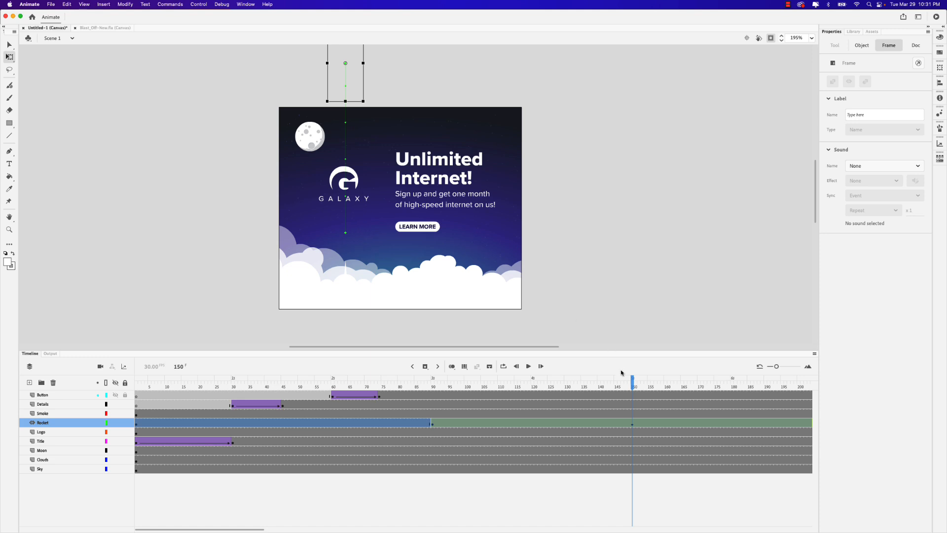
left_click_drag(631, 382, 511, 391)
left_click_drag(560, 392, 433, 389)
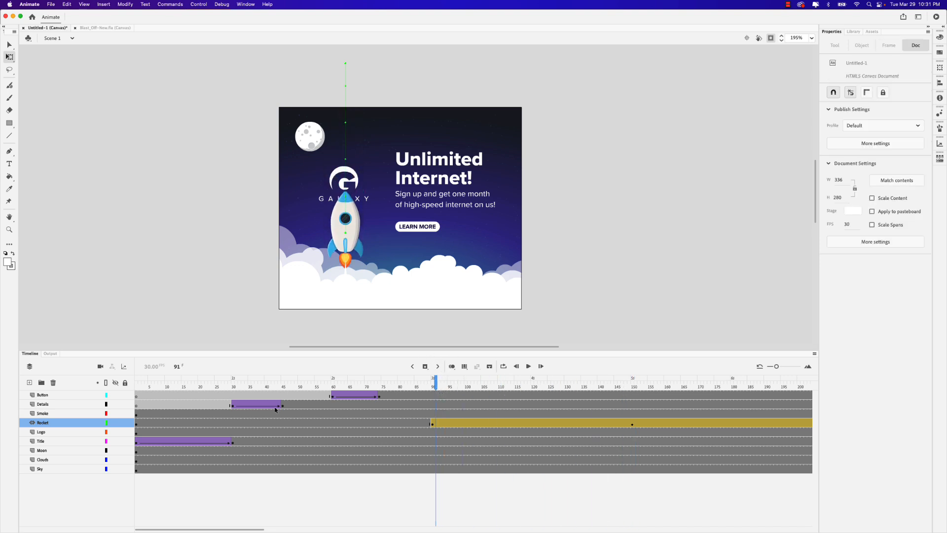
- Insert a keyframe on the Smoke layer at frame 90, where the rocket's launch begins
left_click(45, 415)
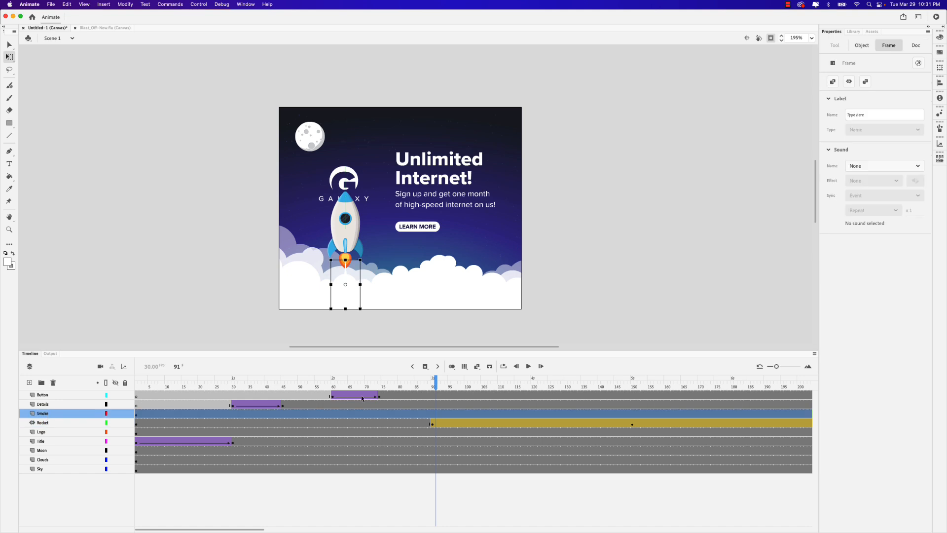
left_click_drag(437, 388, 433, 389)
left_click(431, 415)
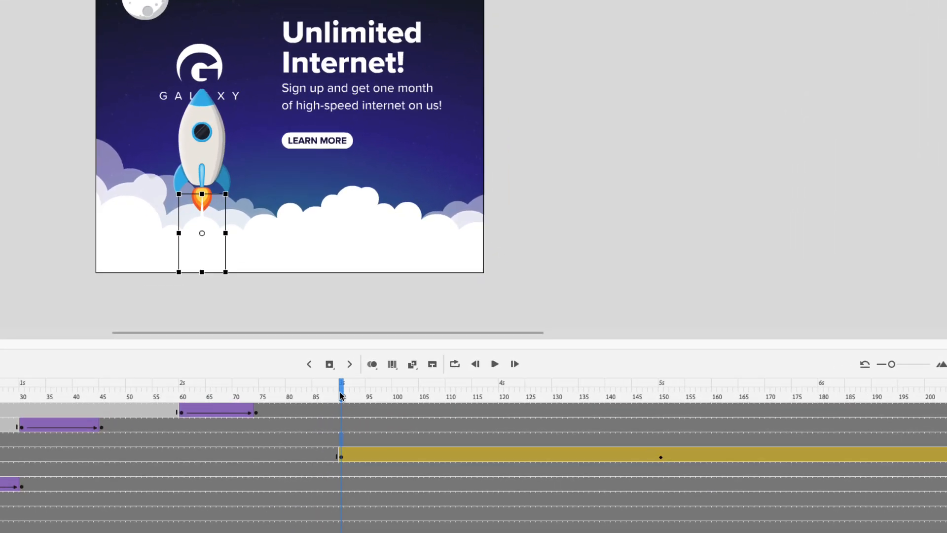
left_click_drag(432, 386, 425, 385)
left_click_drag(331, 396, 342, 396)
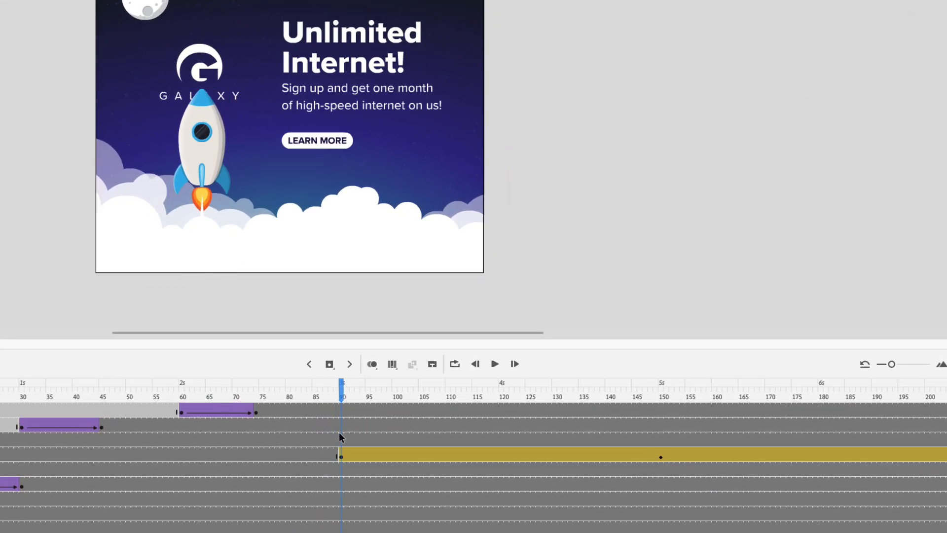
left_click(344, 455)
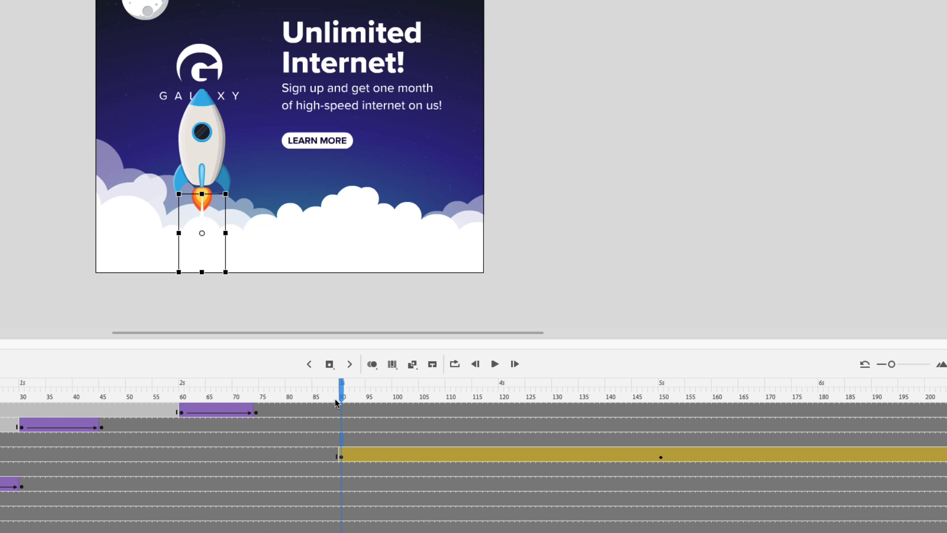
key("F6")
- Create a motion tween on the Smoke layer from frame 90 onward
mouse_move(342, 396)
left_mouse_down()
mouse_move(477, 396)
mouse_move(341, 396)
left_mouse_up()
left_click(352, 440)
right_click(352, 440)
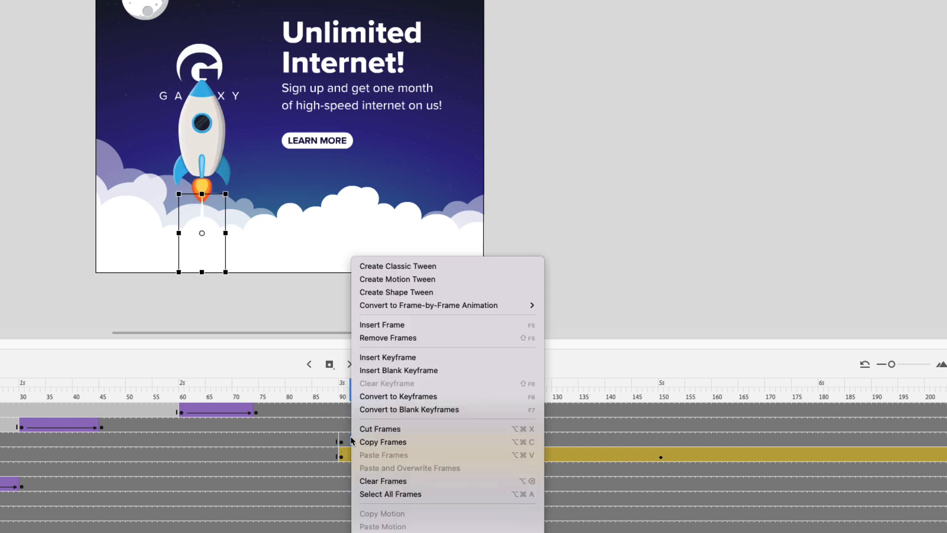
left_click(432, 279)
- At frame 120, anchor the smoke at its bottom edge and stretch it up toward the rocket, then insert a Smoke keyframe at frame 150
left_click_drag(350, 406, 498, 395)
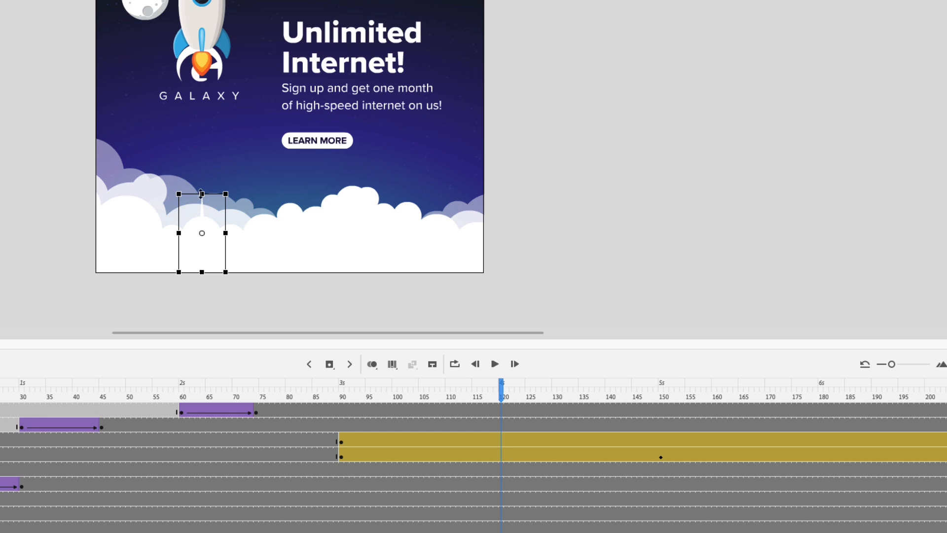
left_click_drag(201, 194, 201, 182)
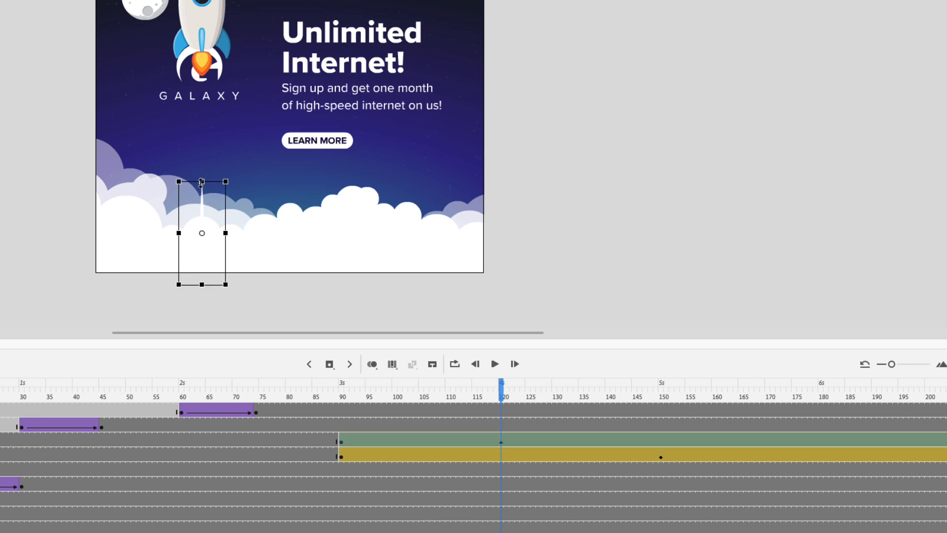
key("ctrl+z")
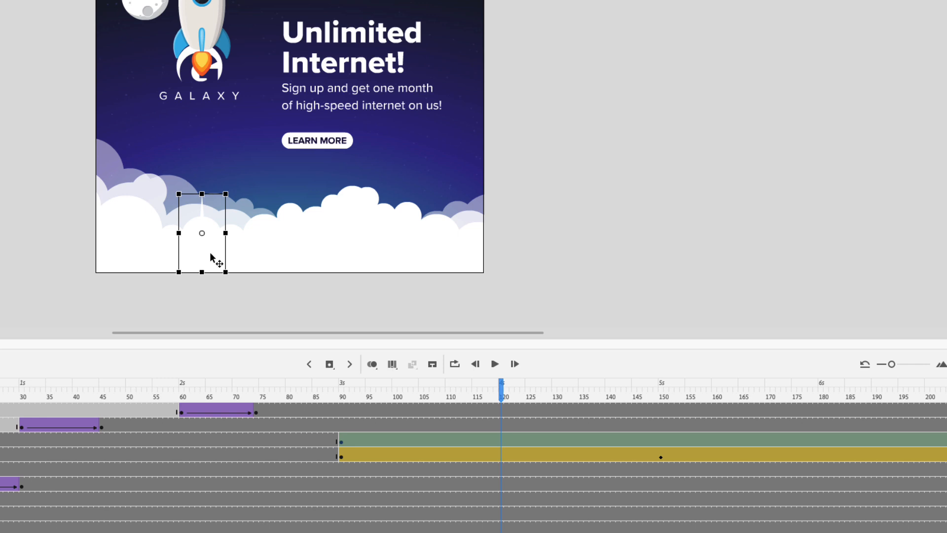
left_click_drag(202, 233, 202, 272)
left_click_drag(201, 194, 202, 110)
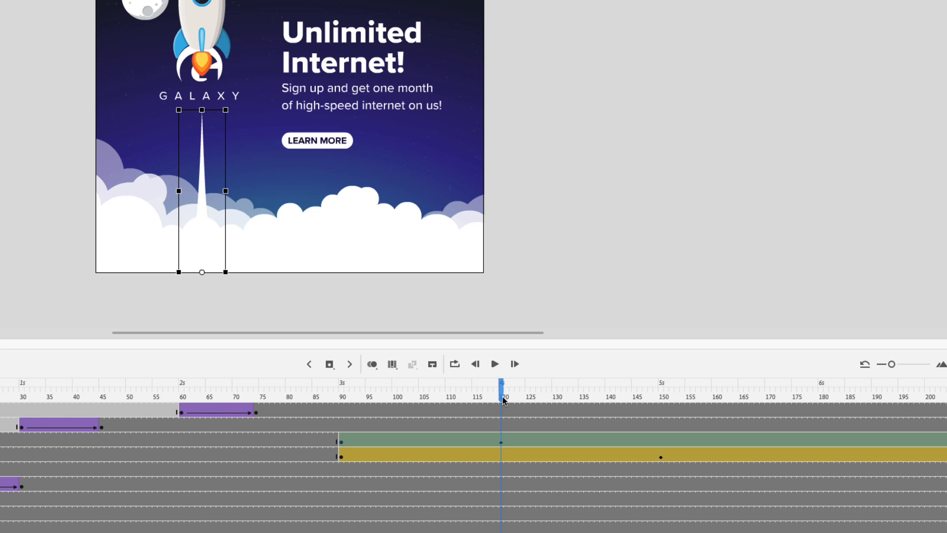
left_click_drag(503, 398, 661, 400)
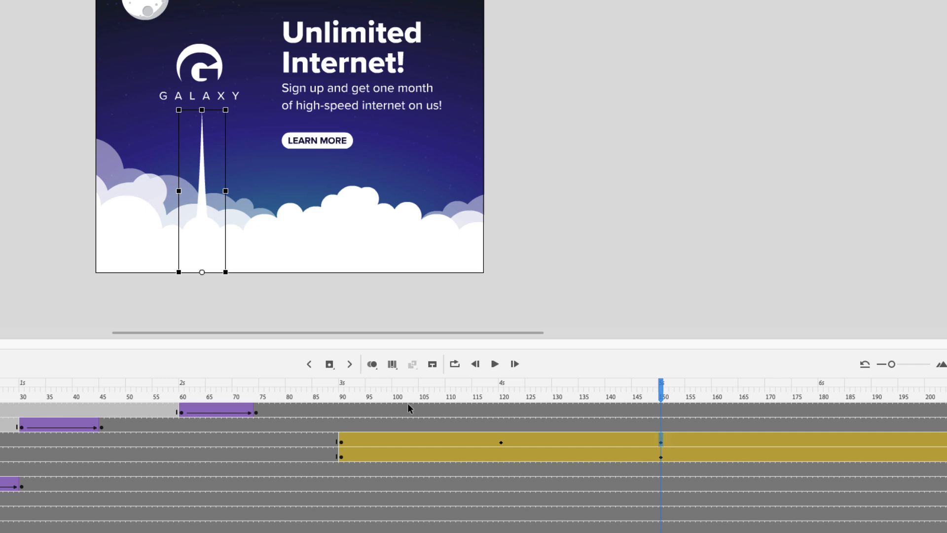
left_click(501, 440)
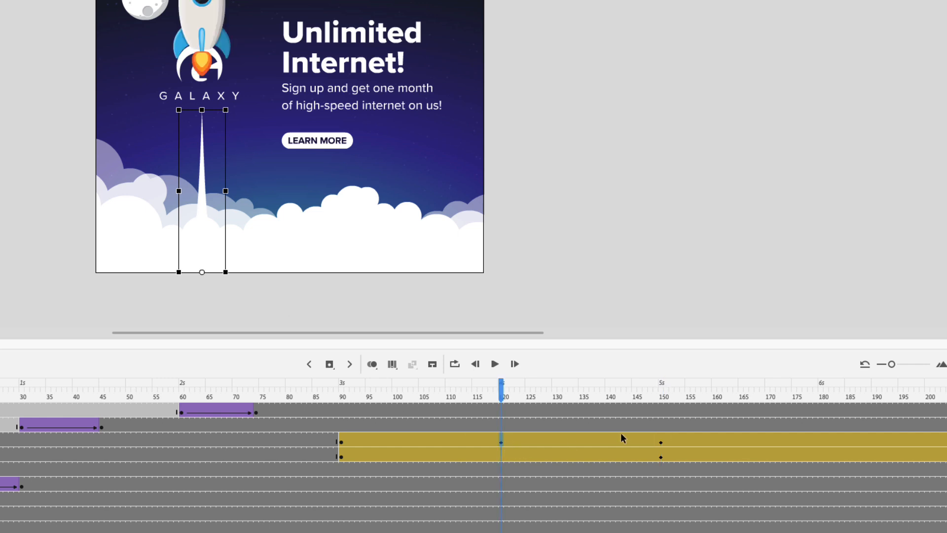
- Apply an Alpha color effect to the smoke at frame 90 and set it to 0%
left_click_drag(502, 392, 342, 405)
left_click(341, 441)
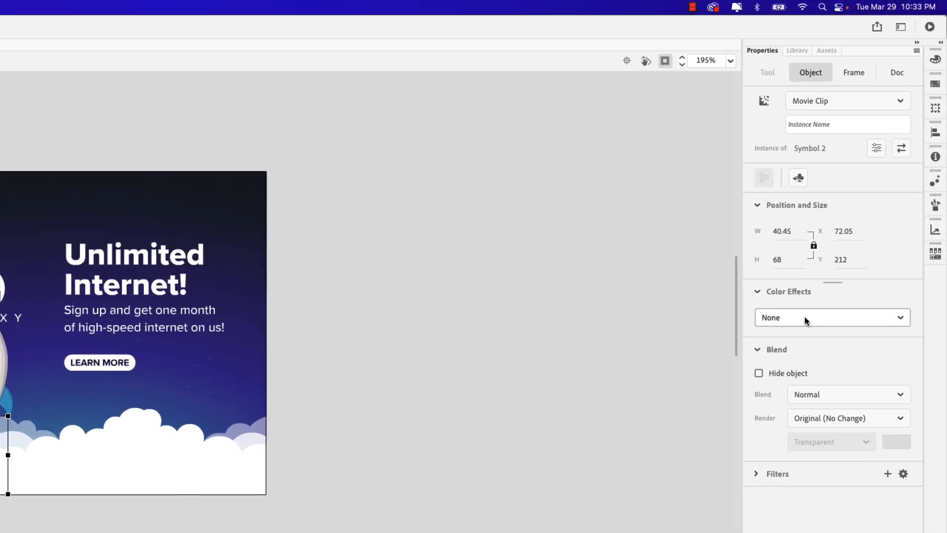
left_click(805, 317)
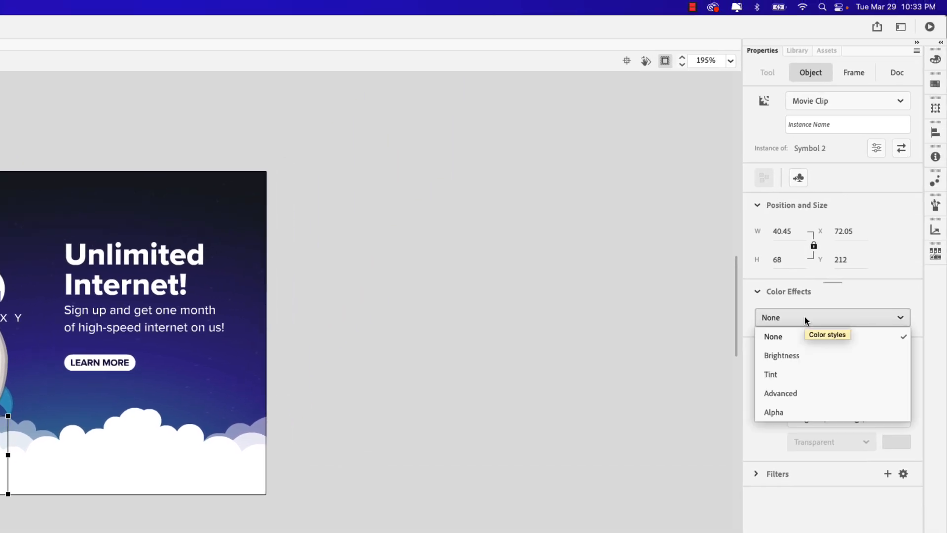
left_click(773, 412)
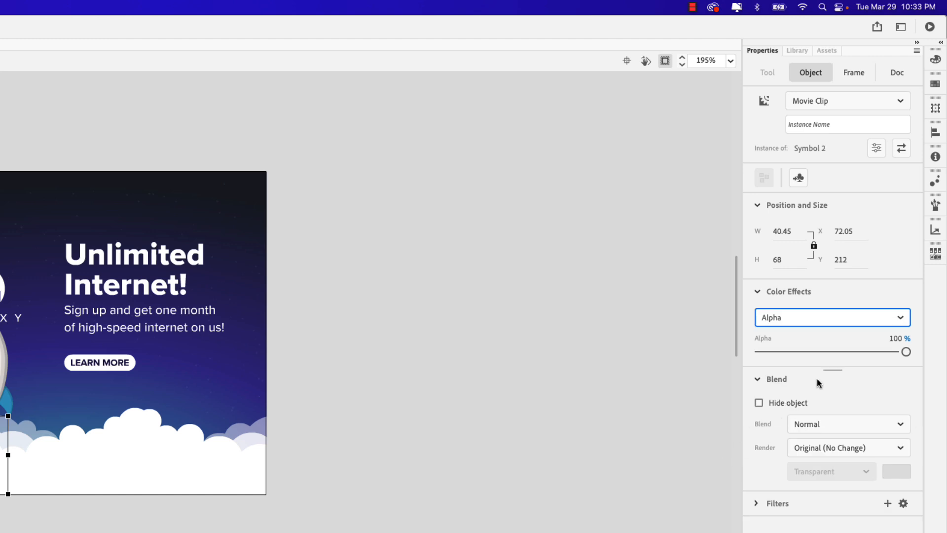
left_click_drag(906, 352, 842, 354)
left_click_drag(783, 360, 753, 359)
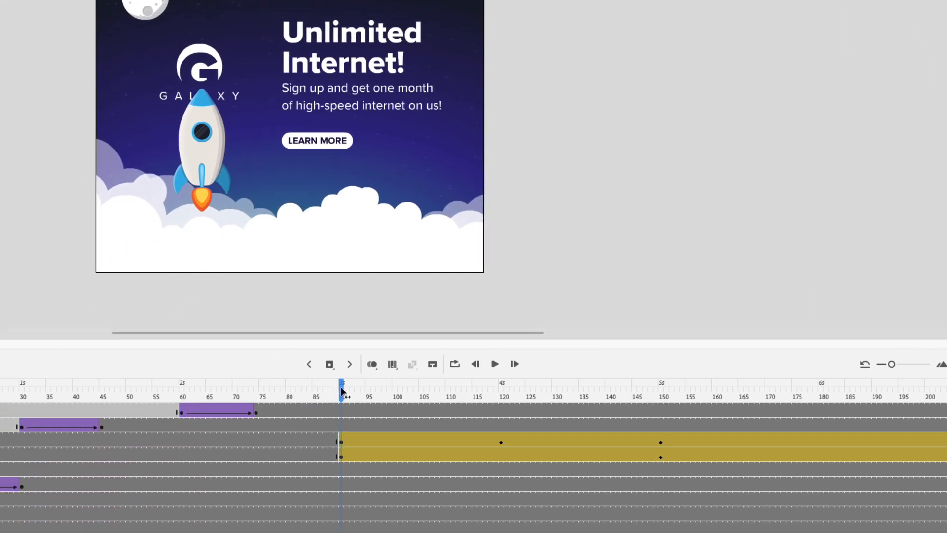
- Set the smoke's alpha to 100% at its frame 120 keyframe
left_click_drag(342, 391, 500, 397)
left_click(500, 439)
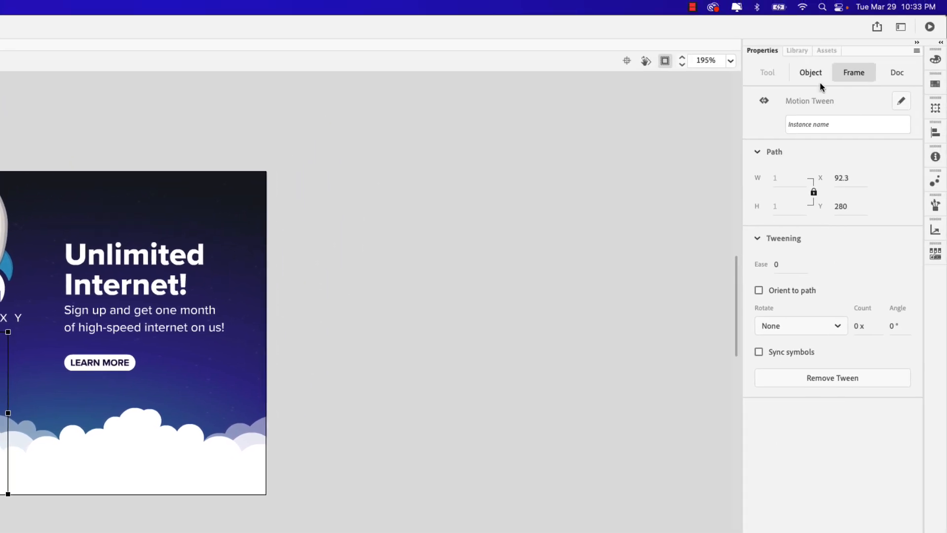
left_click(812, 73)
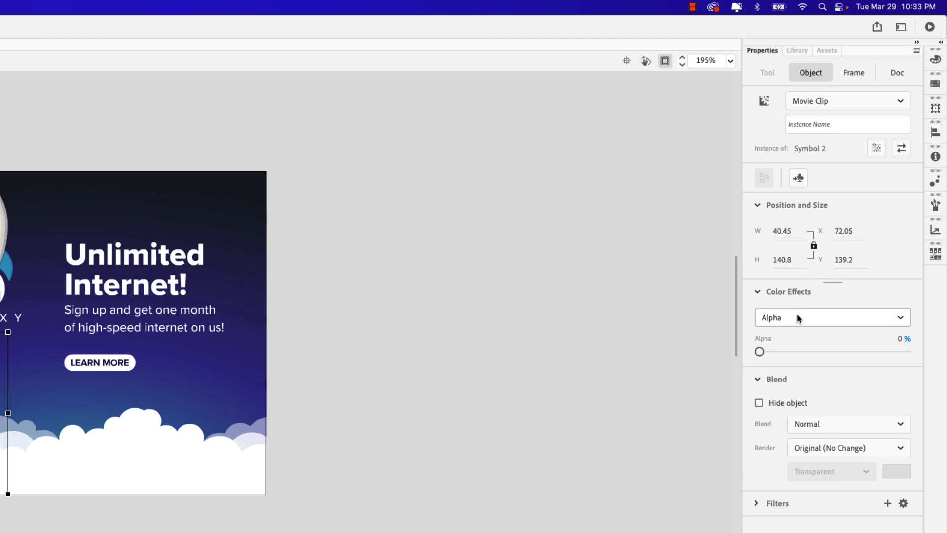
left_click_drag(755, 351, 934, 355)
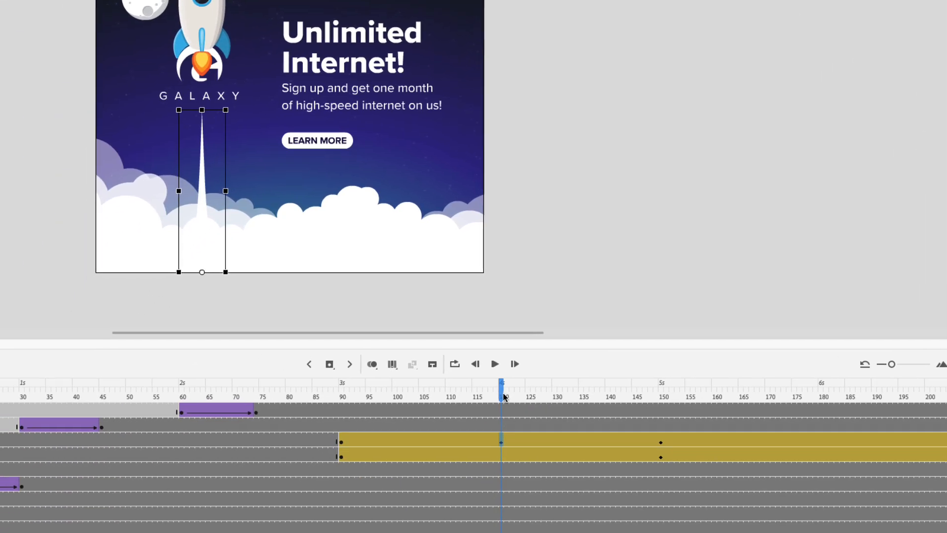
- Set the smoke's alpha to 0% at its frame 150 keyframe
left_click_drag(395, 508, 535, 514)
left_click_drag(642, 400, 660, 400)
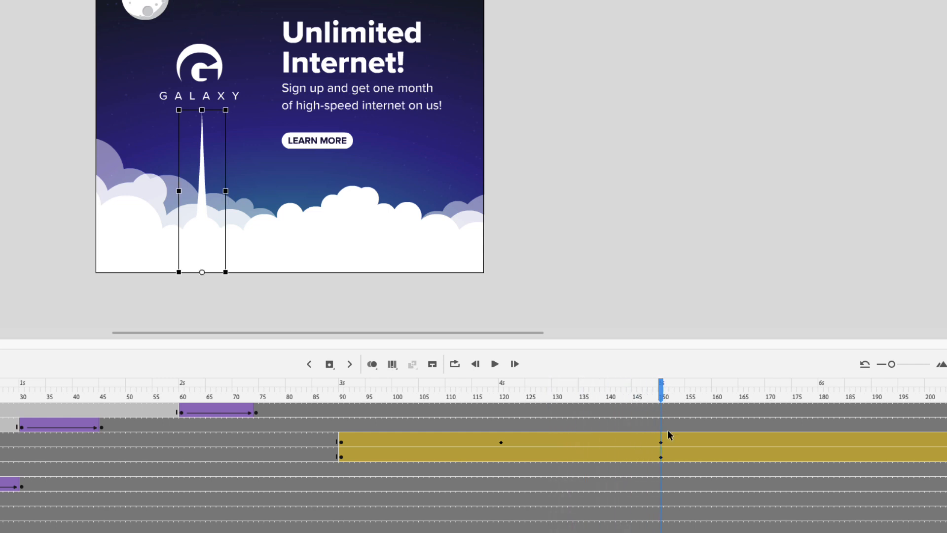
left_click(660, 444)
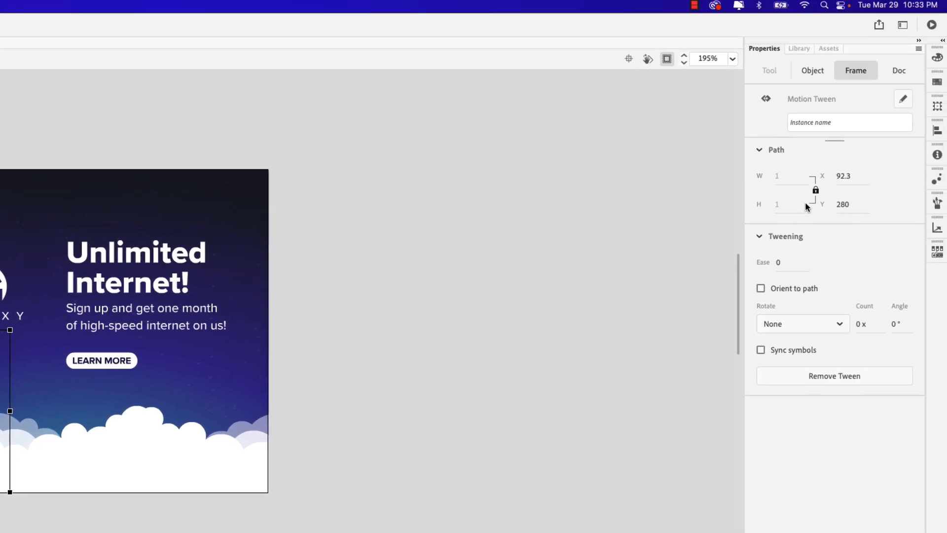
left_click(802, 78)
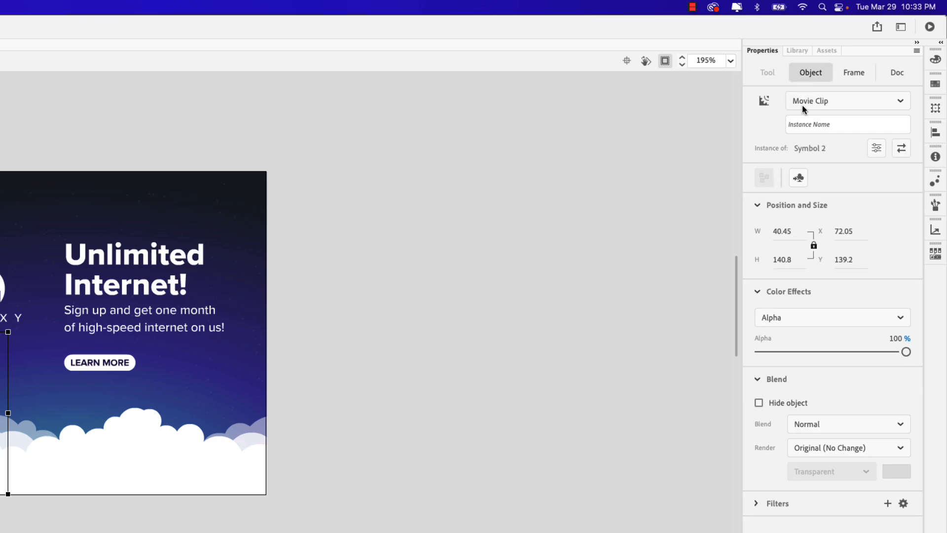
left_click_drag(902, 352, 757, 351)
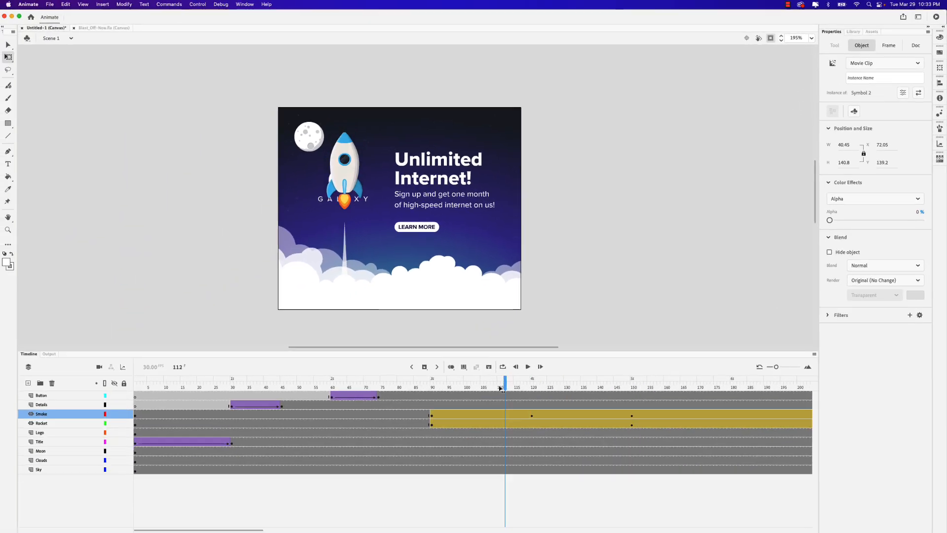
- Scrub and play the launch from just before frame 90 to check the rocket's movement and the smoke fade
left_click_drag(501, 385, 423, 385)
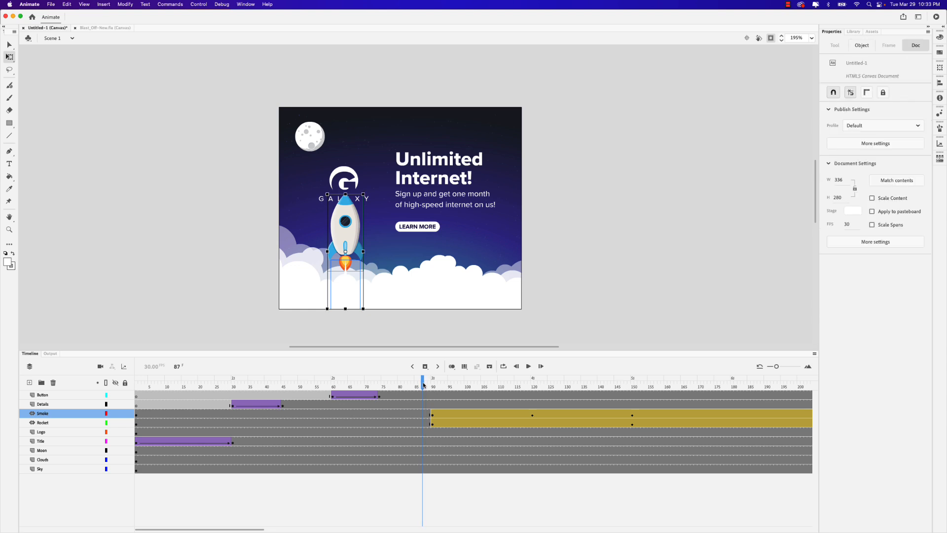
key("Return")
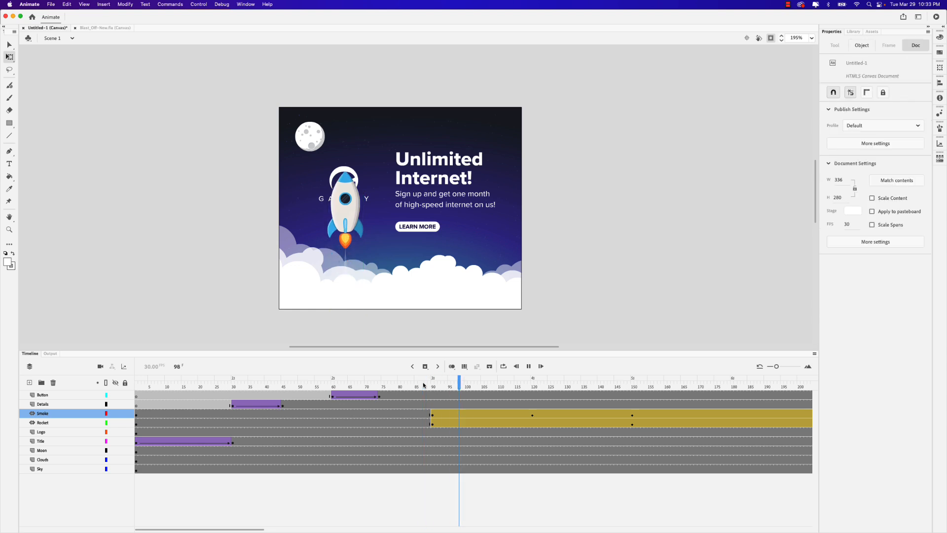
key("Return")
left_click_drag(667, 390, 433, 388)
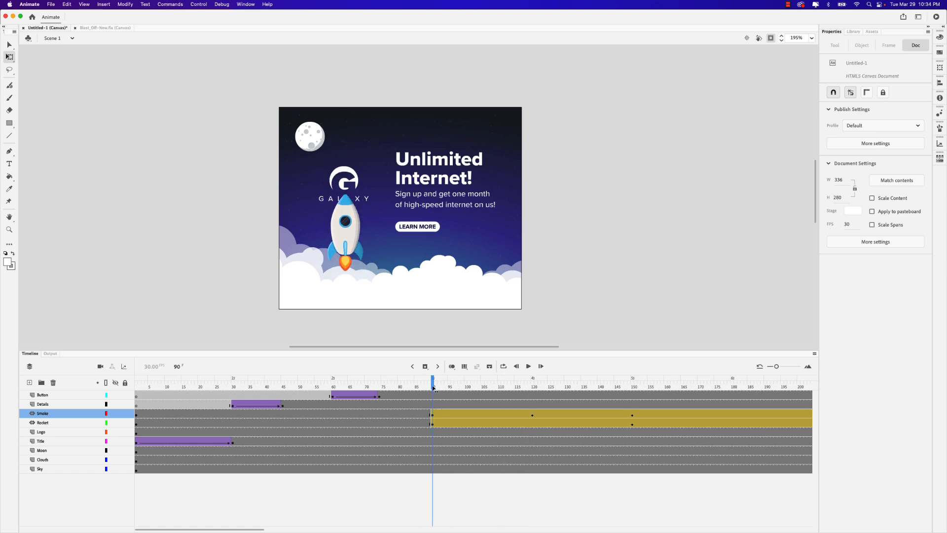
- Clear the rocket from frames 1 to 89 on the Rocket layer
left_click(137, 424)
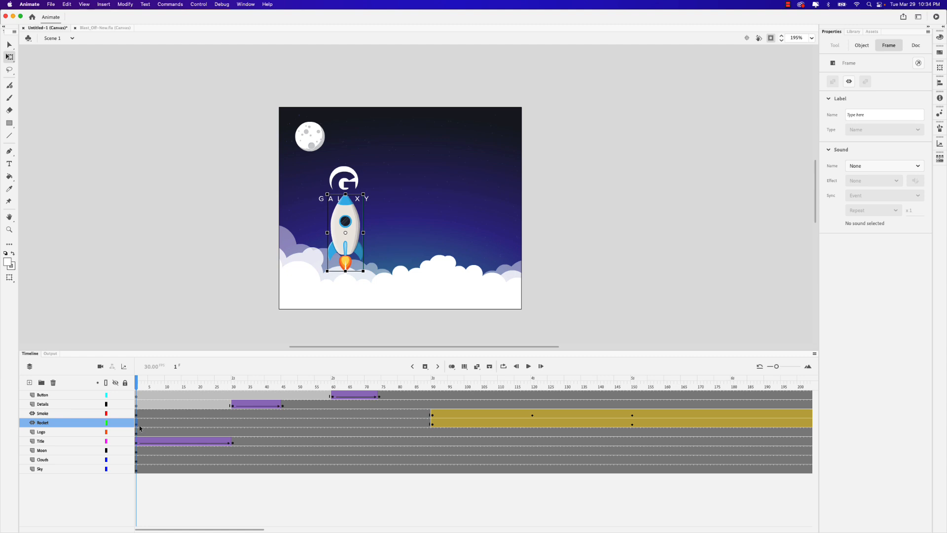
left_click(429, 423, "shift")
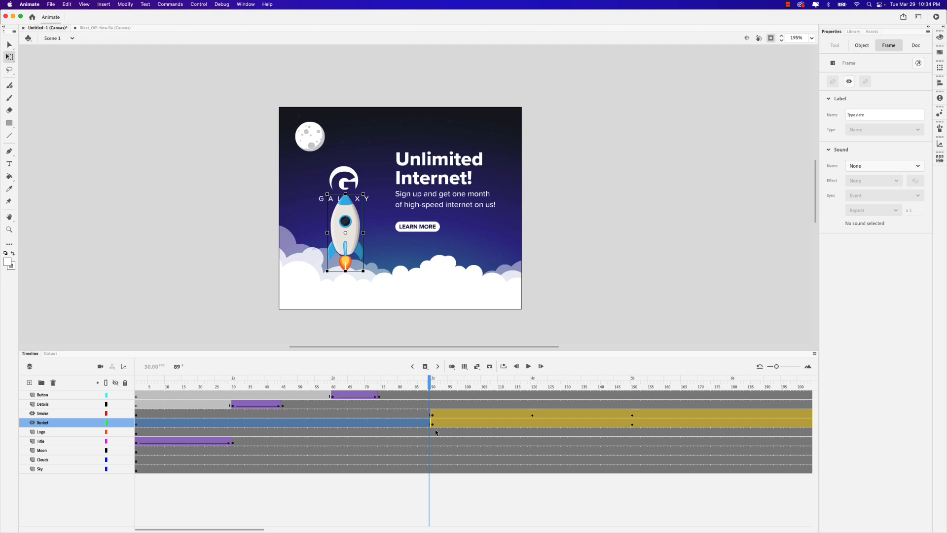
key("BackSpace")
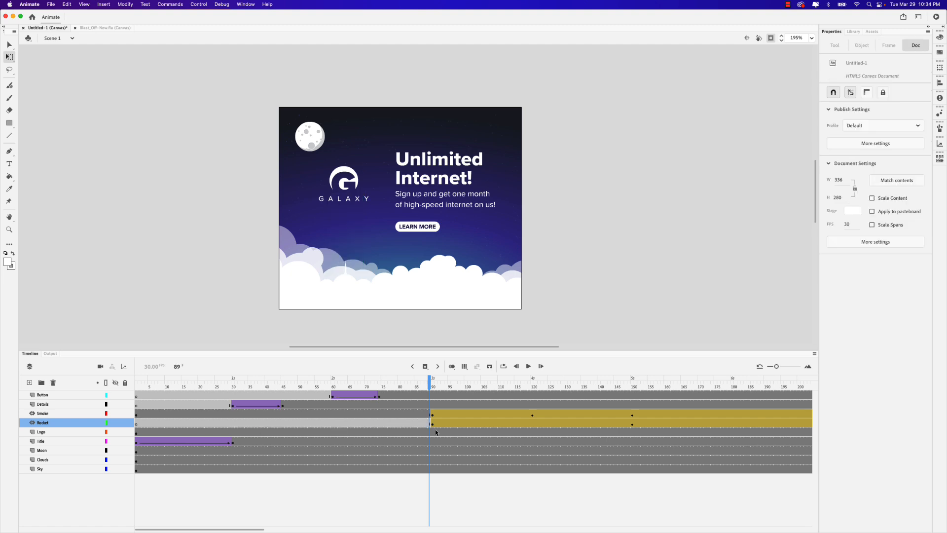
- Clear the smoke from frames 1 to 89 on the Smoke layer, and scrub back through the timeline
left_click(137, 415)
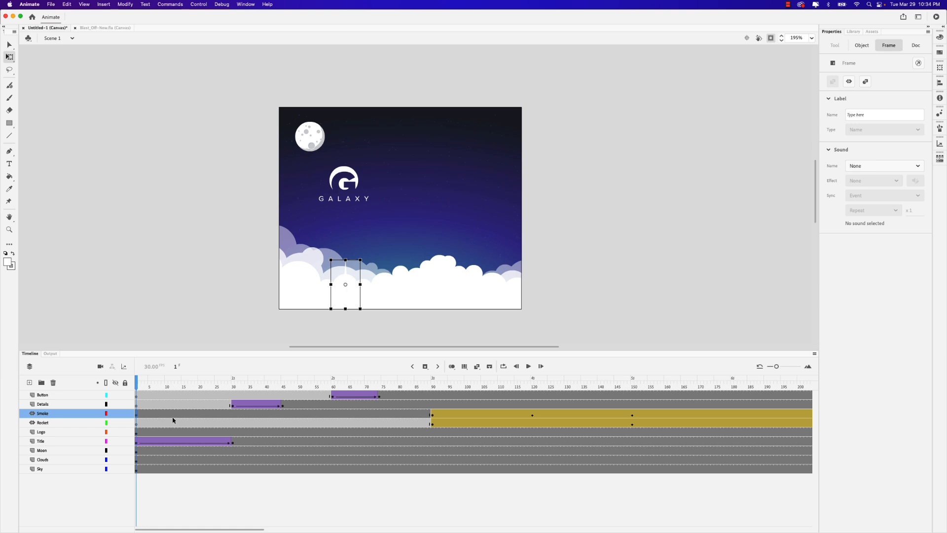
left_click(428, 423, "shift")
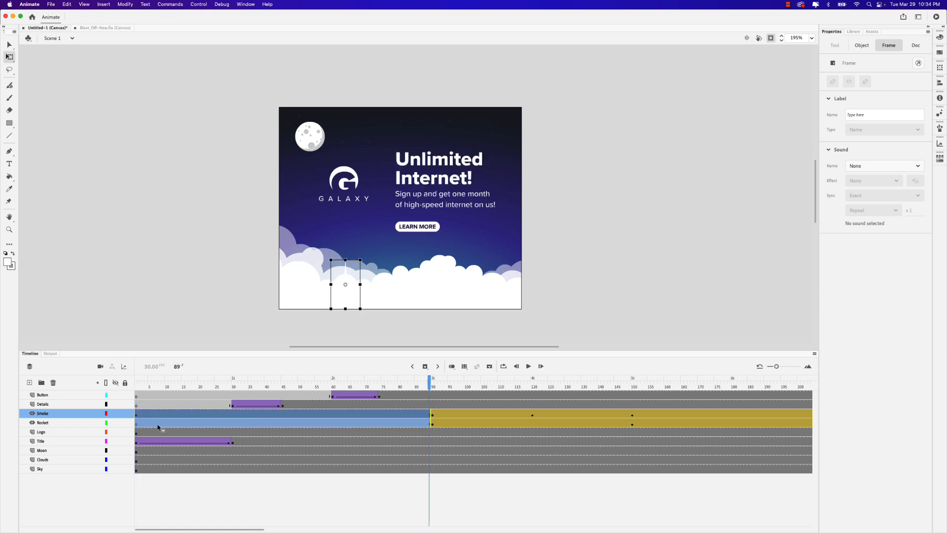
left_click(140, 424)
left_click(137, 415)
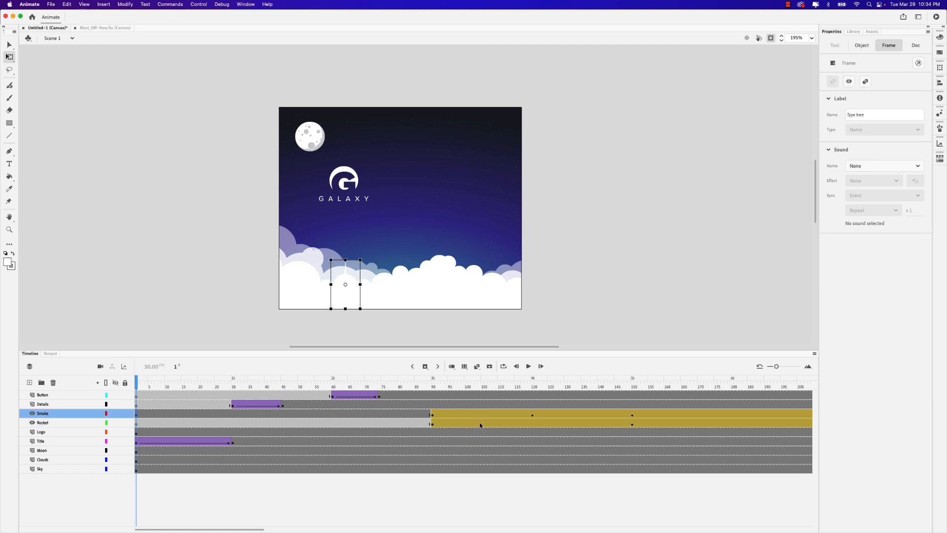
left_click(429, 416, "shift")
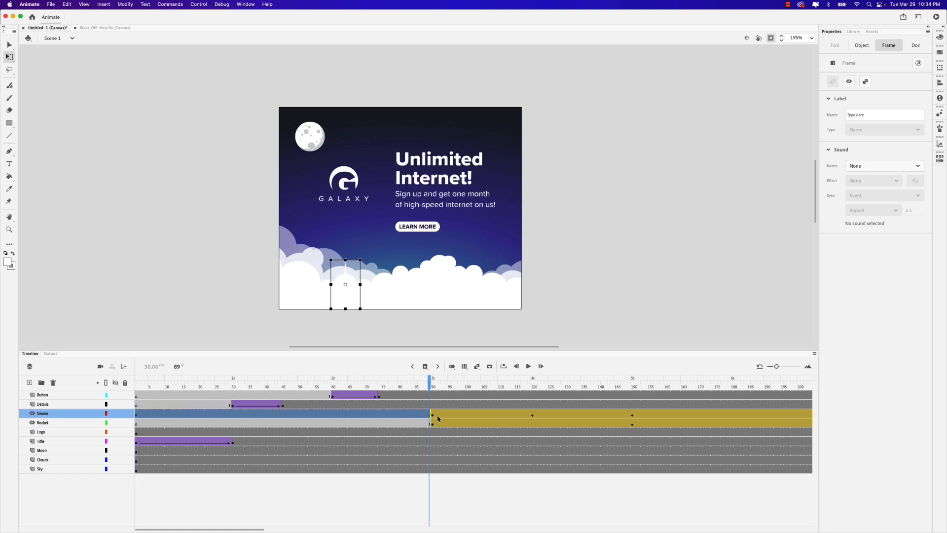
key("Escape")
left_click_drag(430, 388, 129, 377)
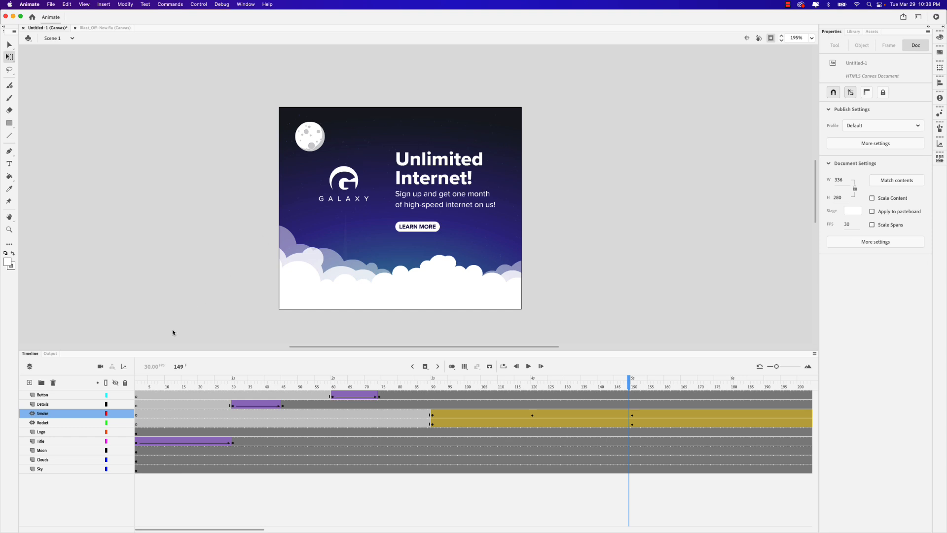
- Create a motion tween on the Moon layer and return the playhead to frame 1
left_click(41, 450)
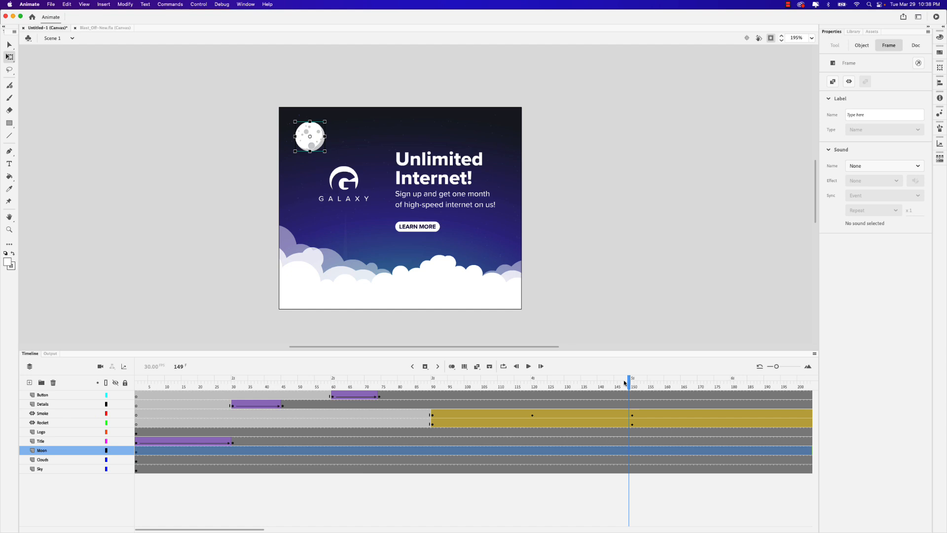
left_click_drag(629, 384, 137, 385)
key("Return")
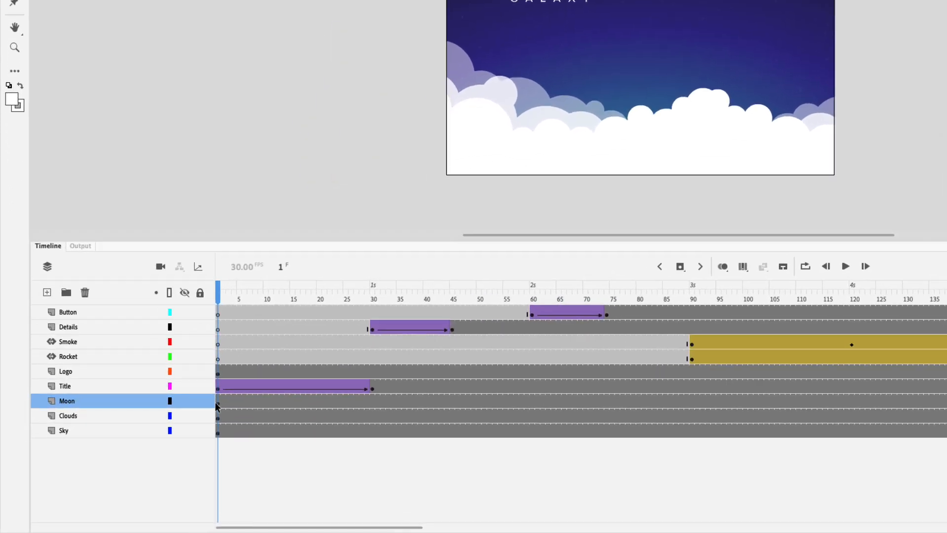
left_click(231, 402)
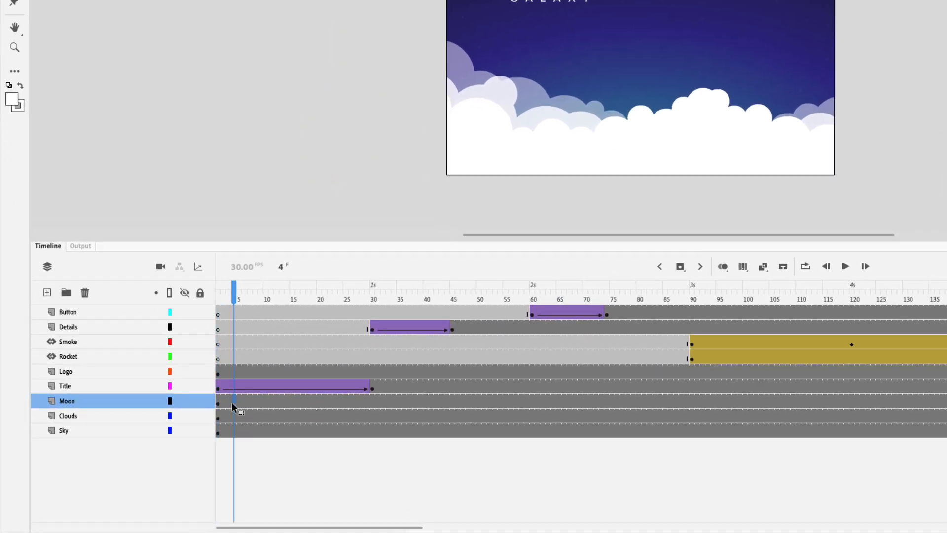
right_click(231, 402)
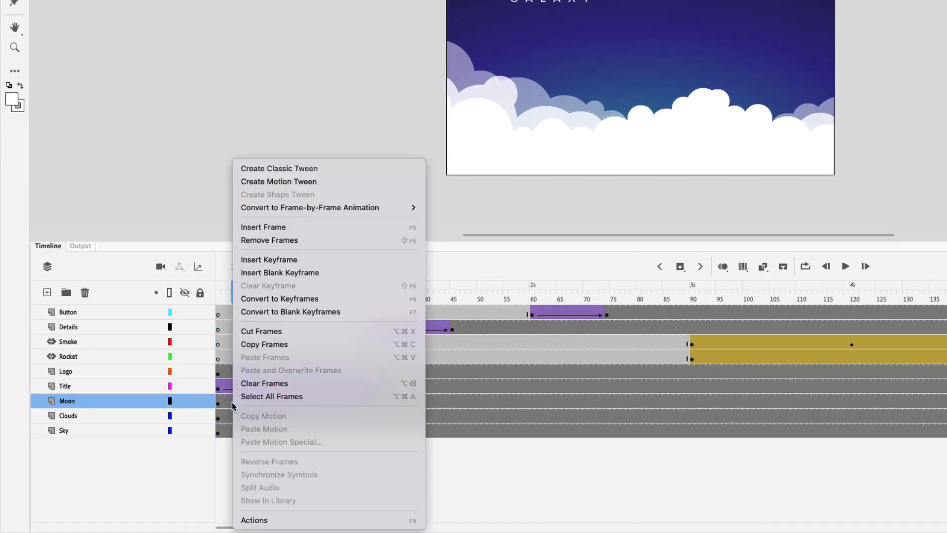
left_click(263, 182)
left_click_drag(231, 300, 215, 301)
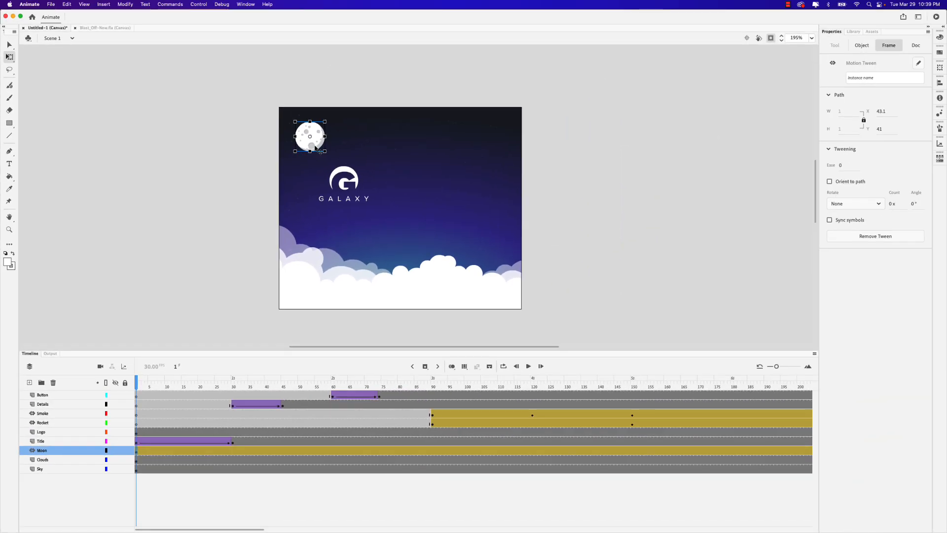
left_click(316, 146)
left_click(426, 171)
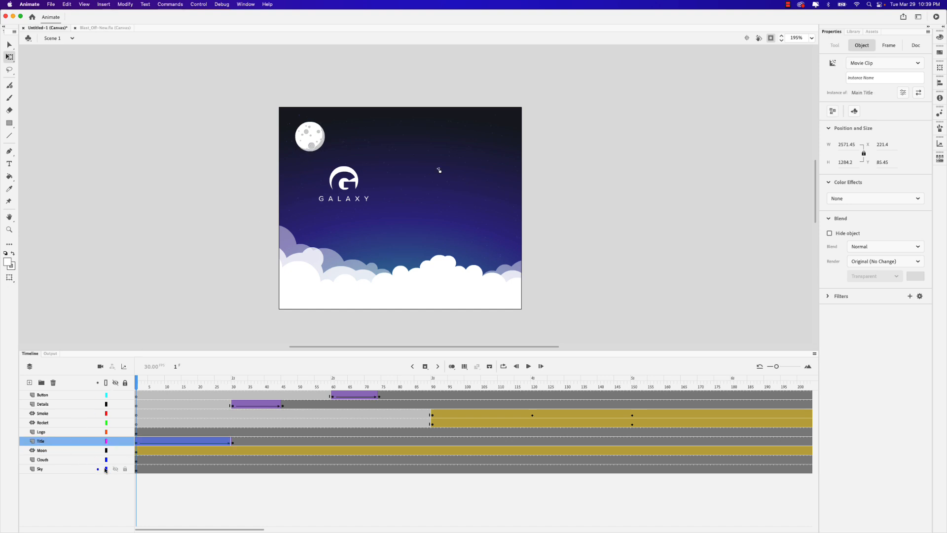
- Lock the Sky and Clouds layers, and try to select the moon at frame 1 of the Moon layer
left_click(125, 469)
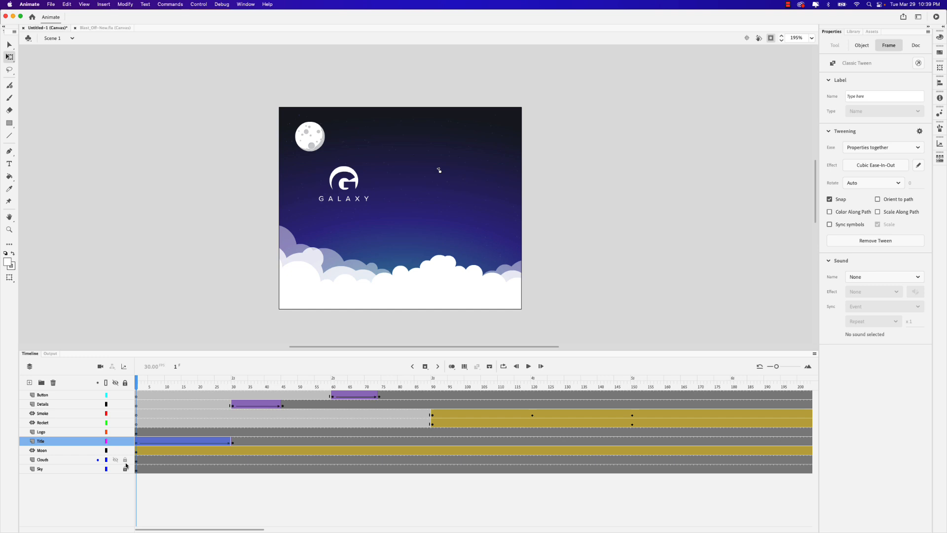
left_click(125, 460)
left_click(321, 131)
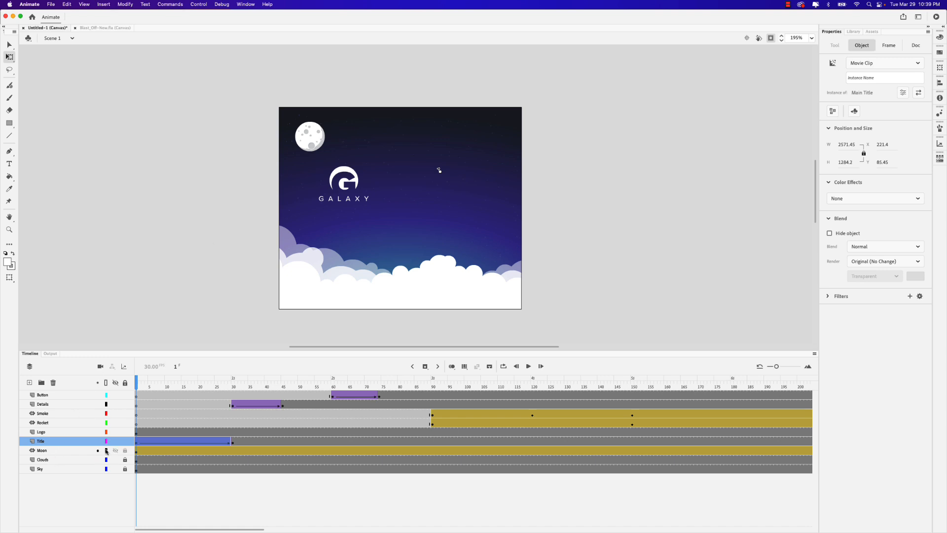
left_click(50, 451)
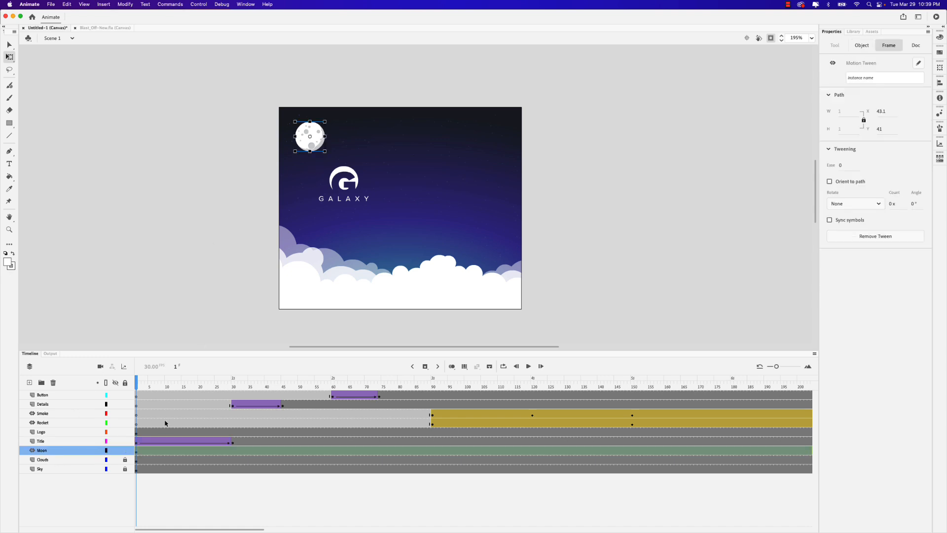
left_click(139, 453)
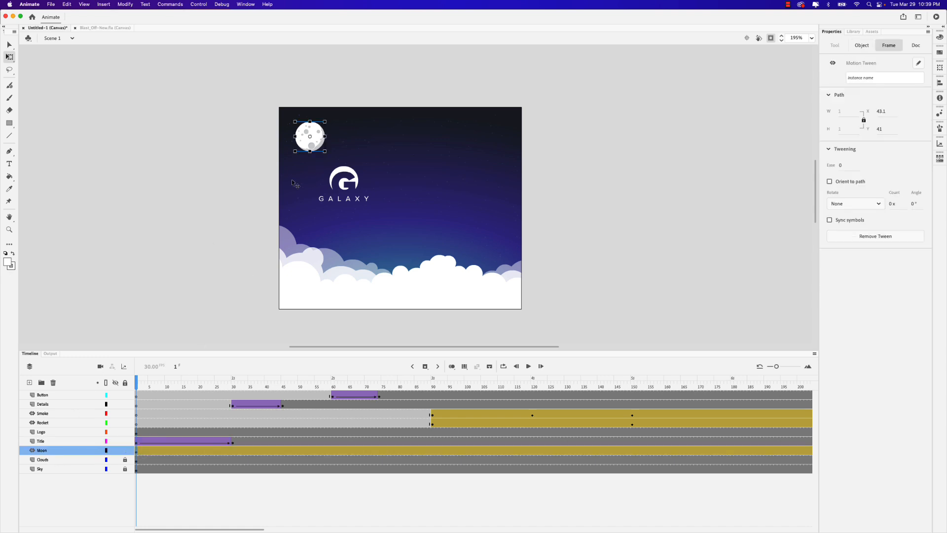
left_click(318, 146)
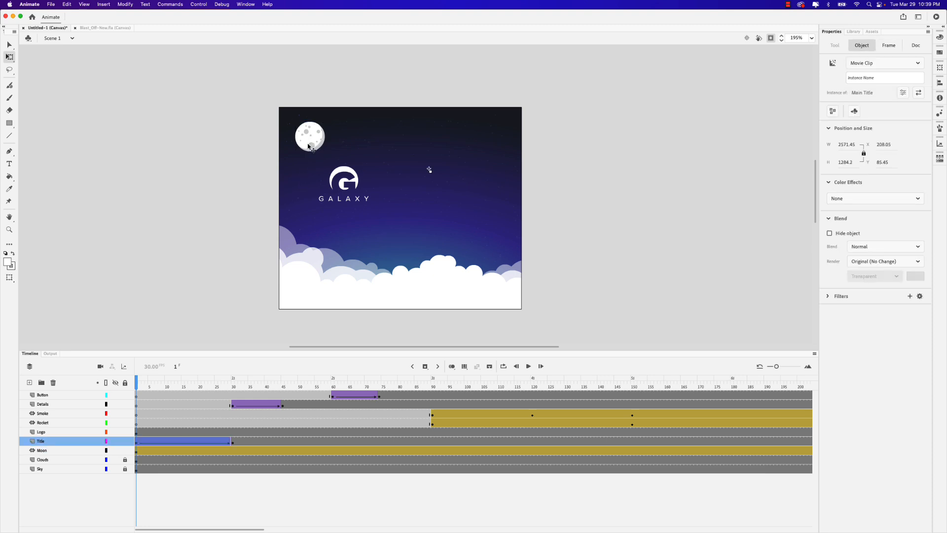
- Lock the Button, Details, Smoke, Rocket, Logo and Title layers, leaving the Moon layer editable
left_click(125, 394)
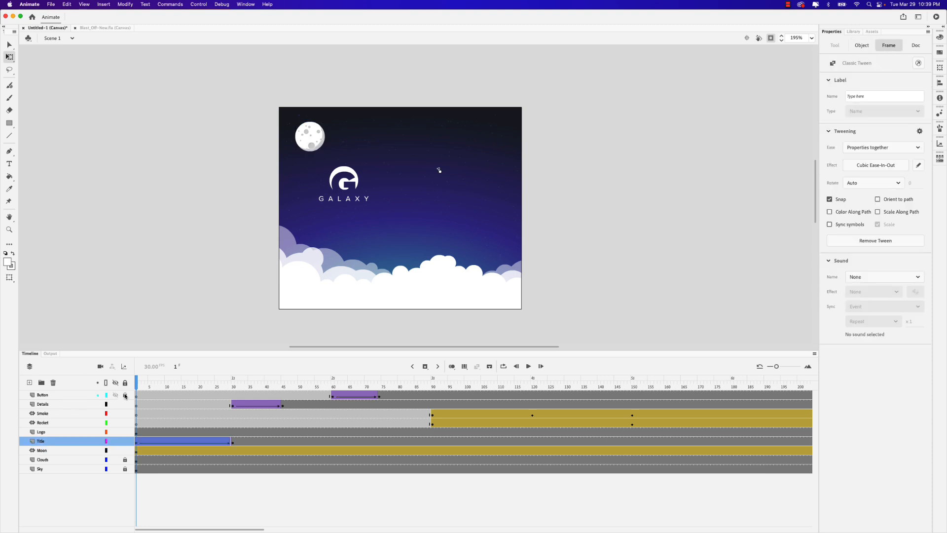
left_click(124, 404)
left_click(125, 414)
left_click(124, 422)
left_click(125, 432)
left_click(124, 441)
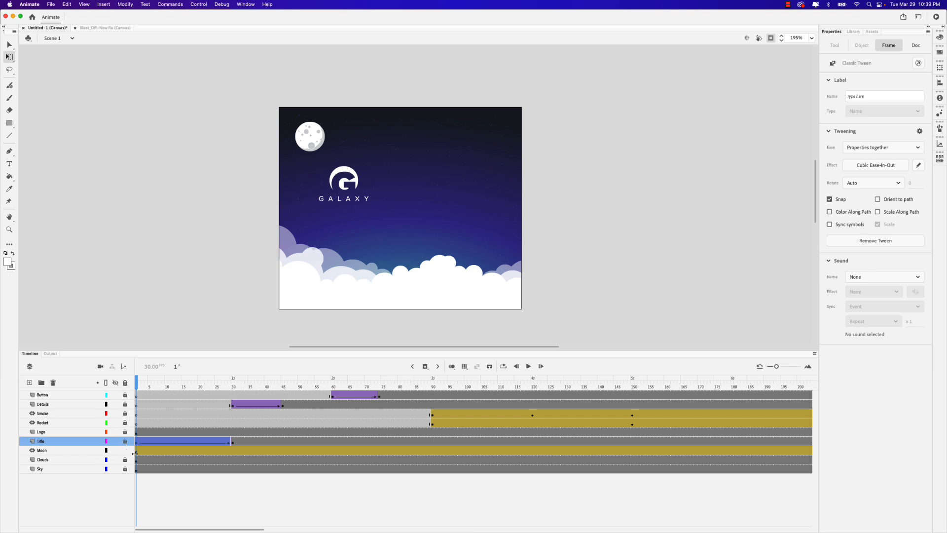
- Move the moon at frame 1 horizontally off the stage, just beyond its left edge
left_click(54, 451)
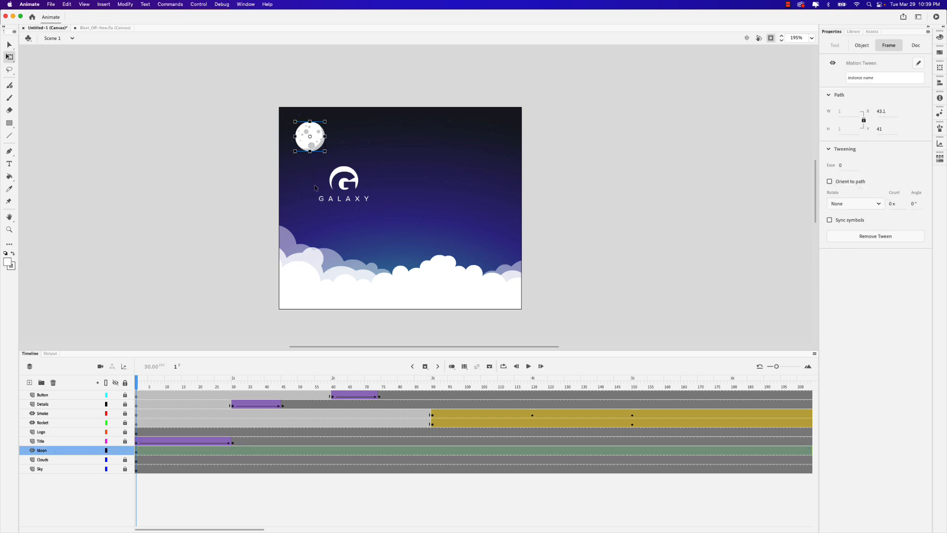
left_click(136, 453)
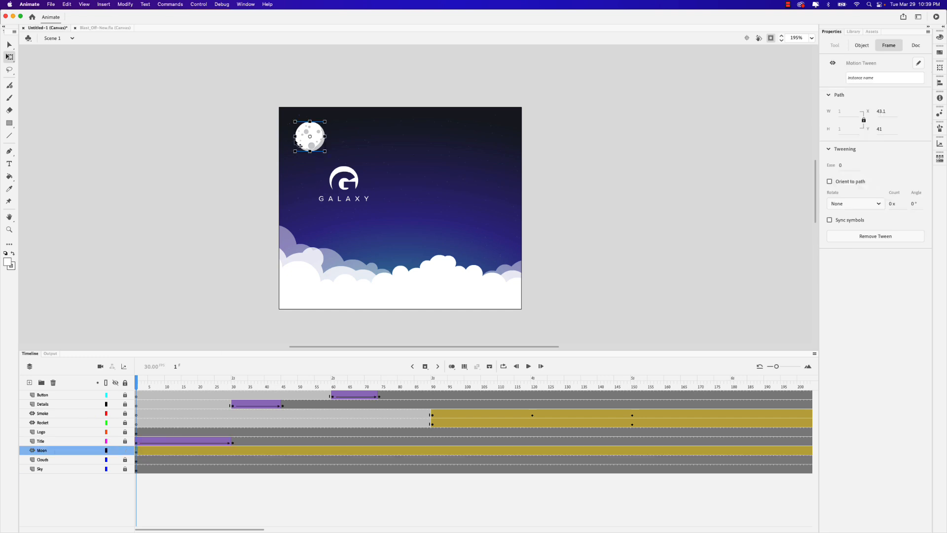
left_click_drag(312, 147, 260, 147)
- Move the moon just beyond the stage's right edge at frame 360, and play the animation
left_click_drag(137, 380, 601, 384)
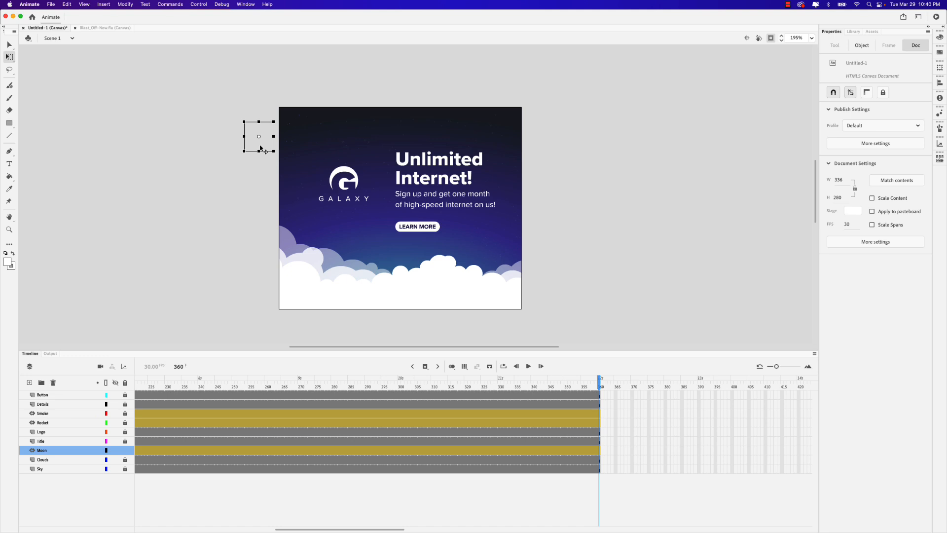
left_click_drag(261, 148, 542, 154)
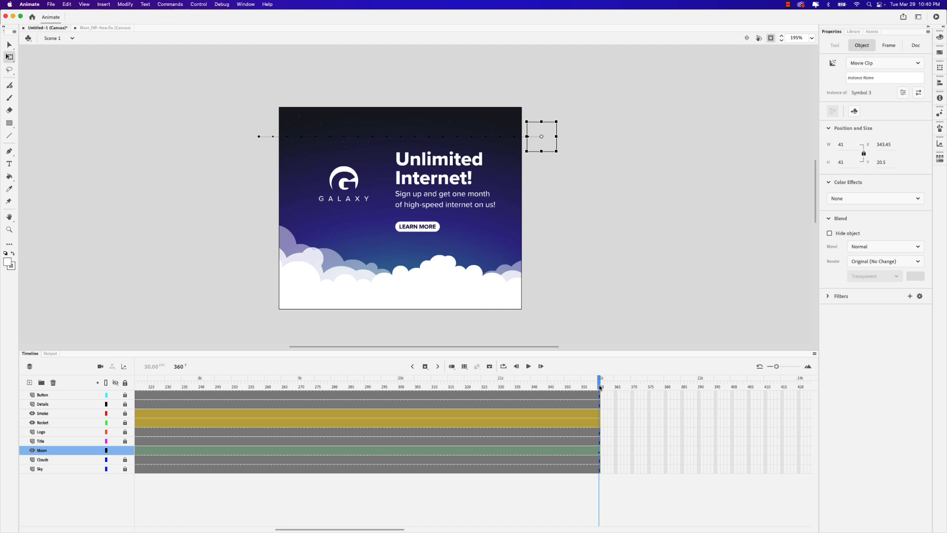
key("Return")
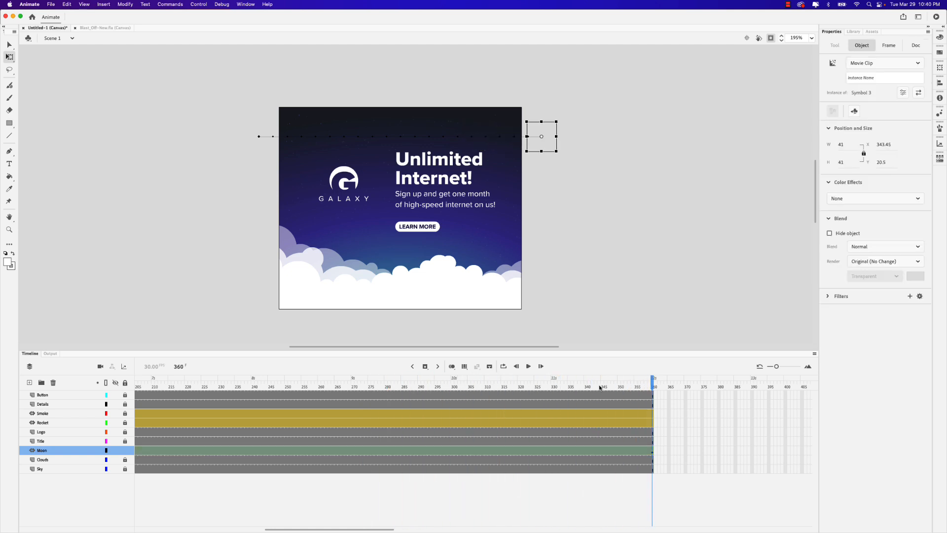
key("Return")
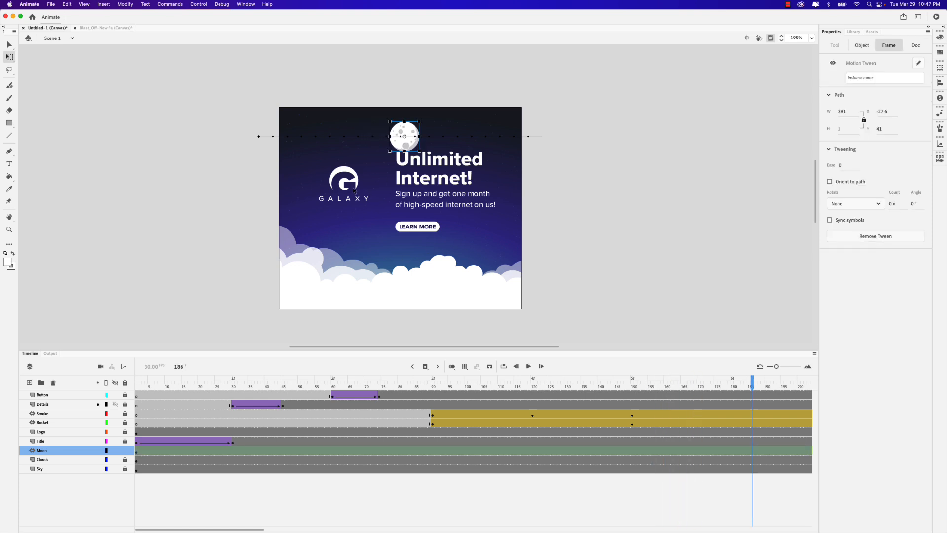
- Insert a keyframe at frame 160 on the Logo layer
left_click(44, 434)
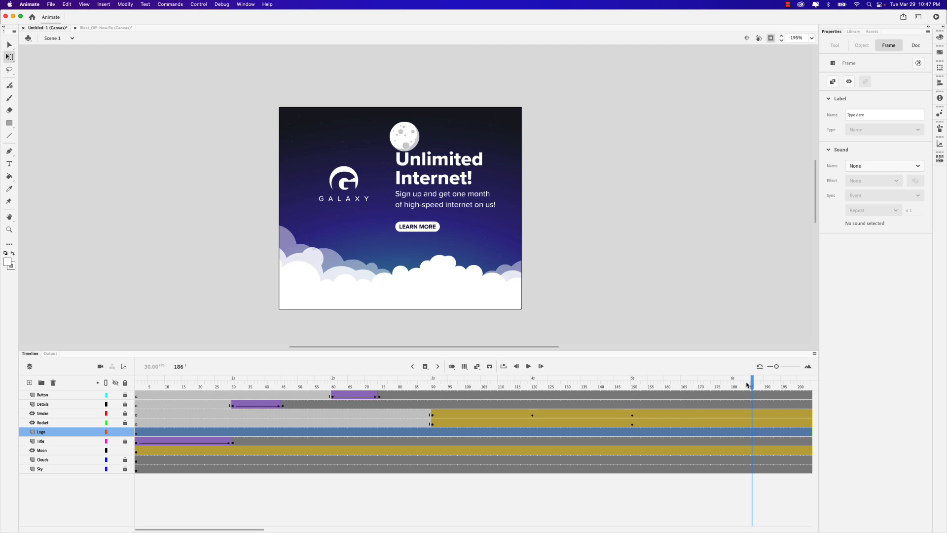
left_click_drag(752, 384, 666, 382)
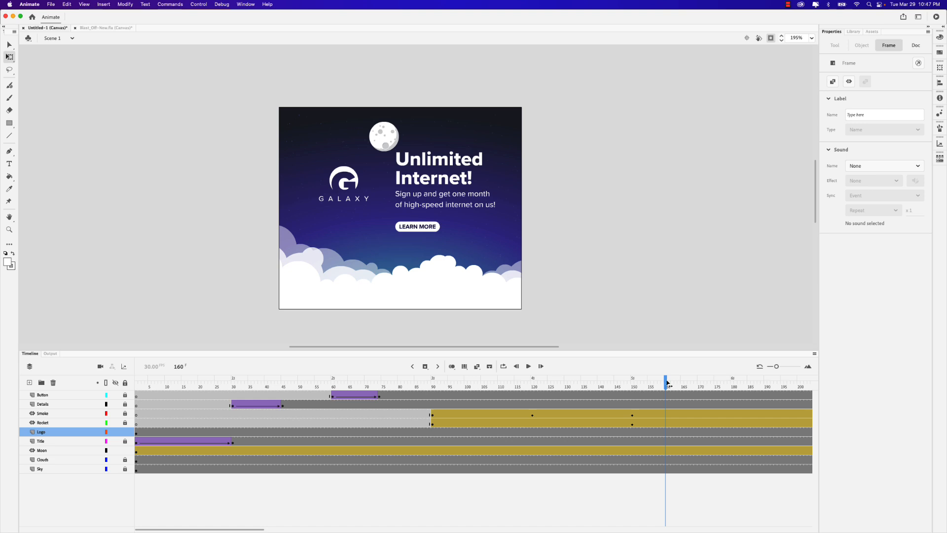
left_click(666, 383)
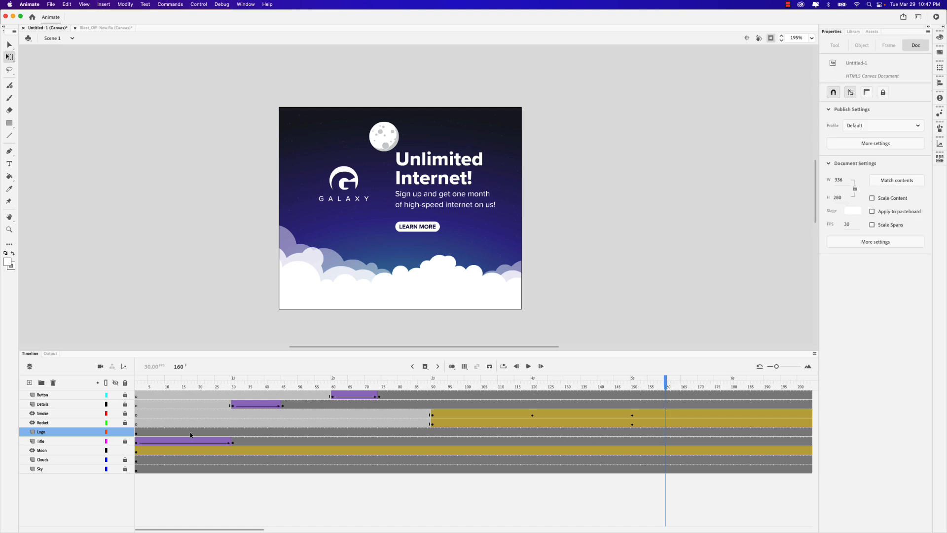
left_click(666, 433)
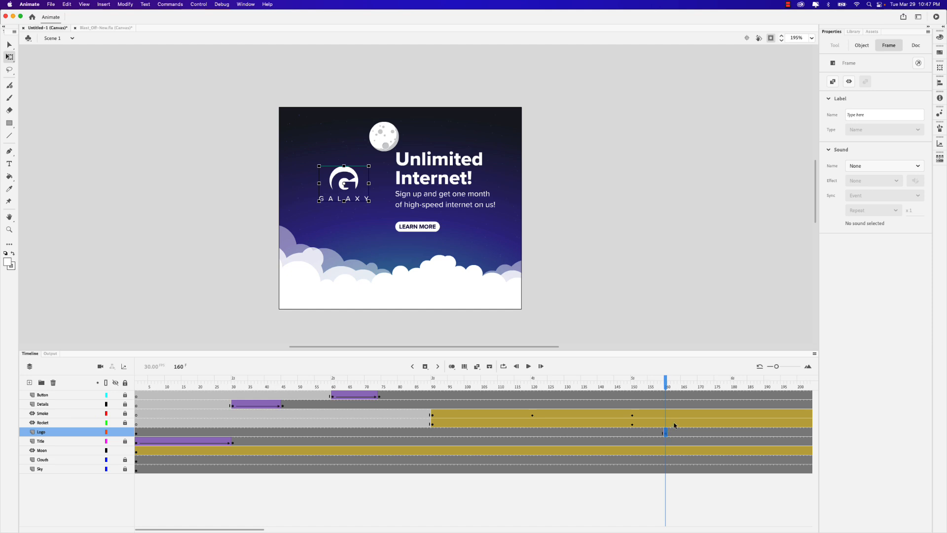
left_click_drag(665, 382, 733, 383)
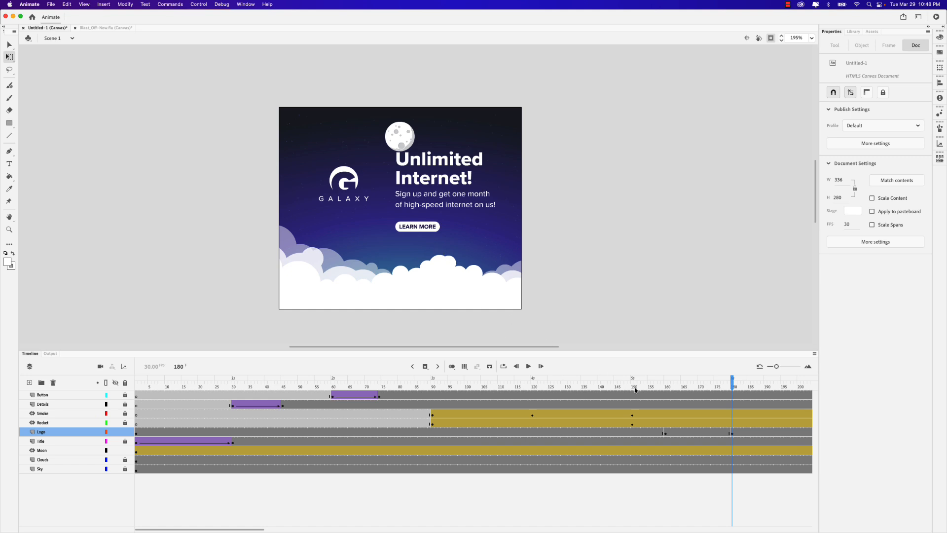
left_click(664, 433)
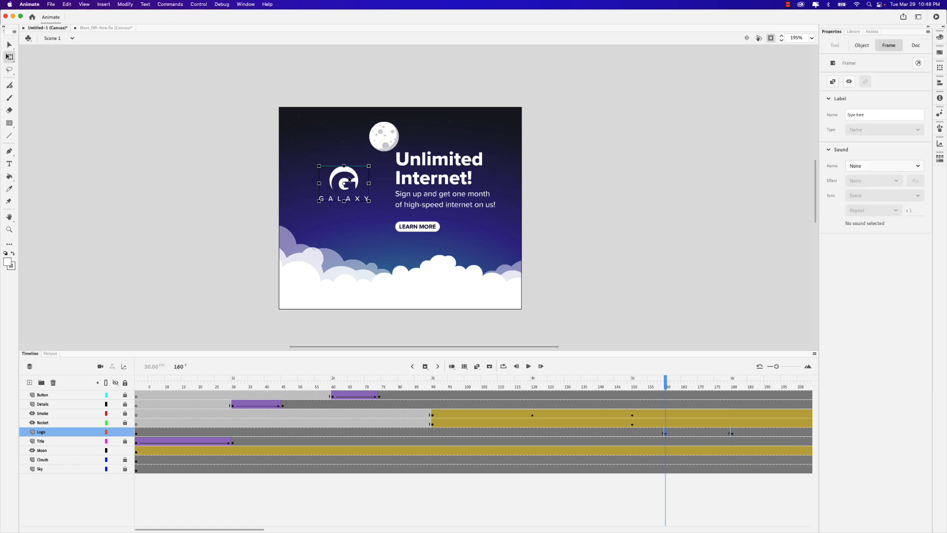
key("super+z")
key("super+z")
key("super+z")
- Convert the Galaxy logo at frame 160 to a Movie Clip symbol named Logo
right_click(346, 184)
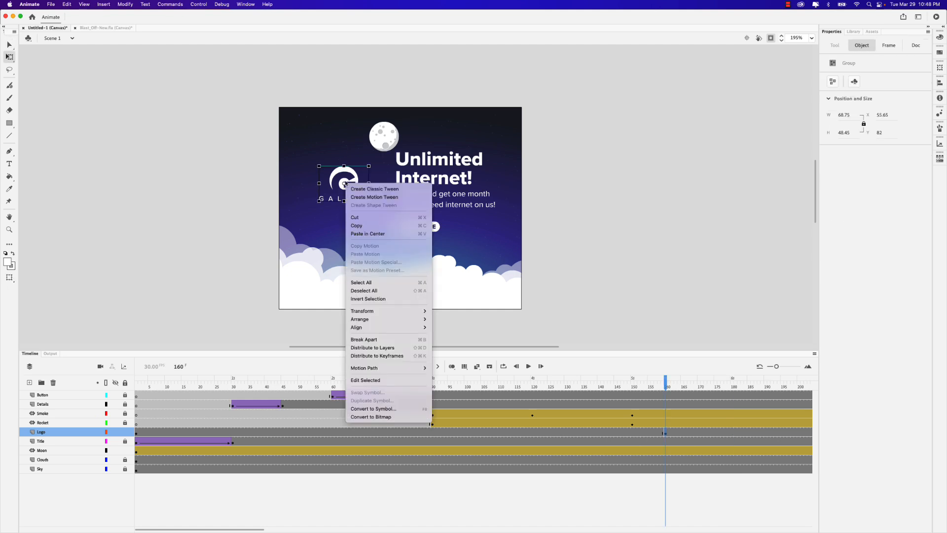
left_click(371, 409)
type("Logo")
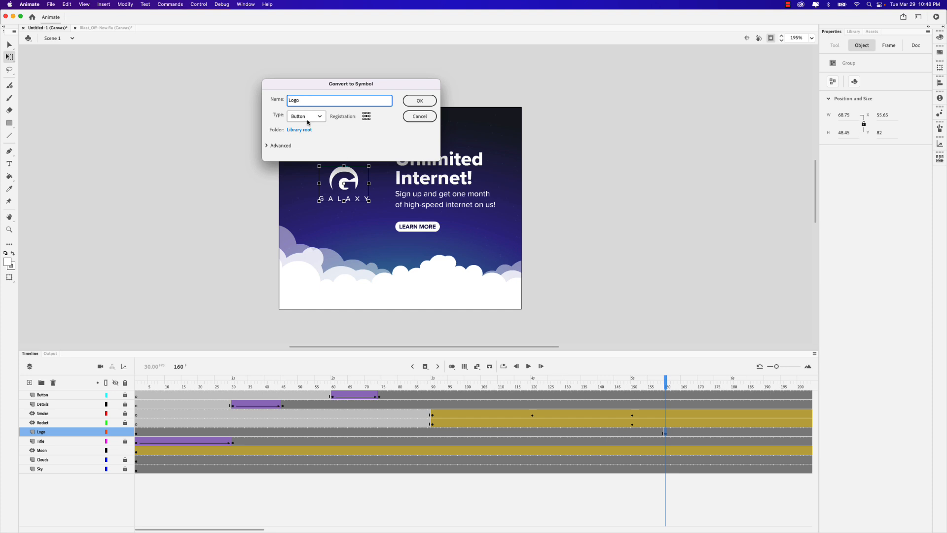
left_click(309, 118)
left_click(304, 128)
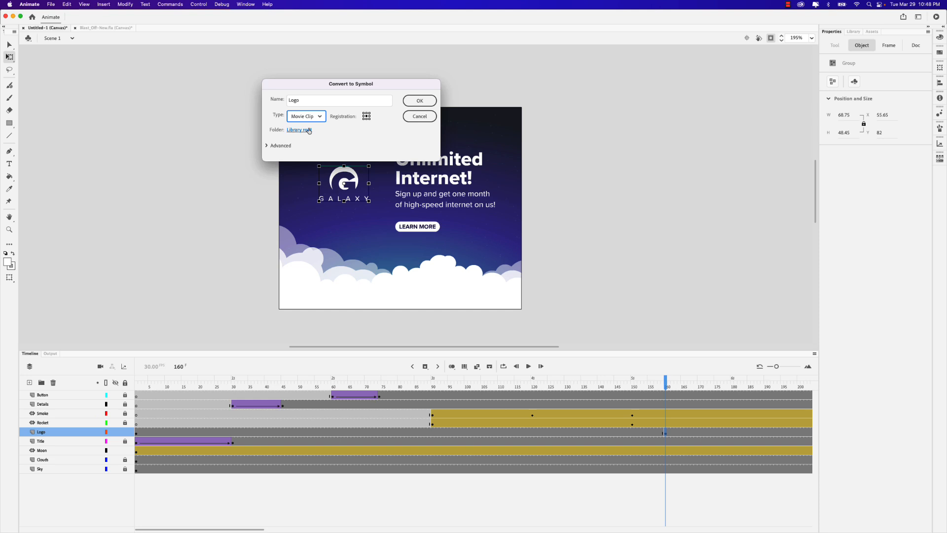
left_click(420, 103)
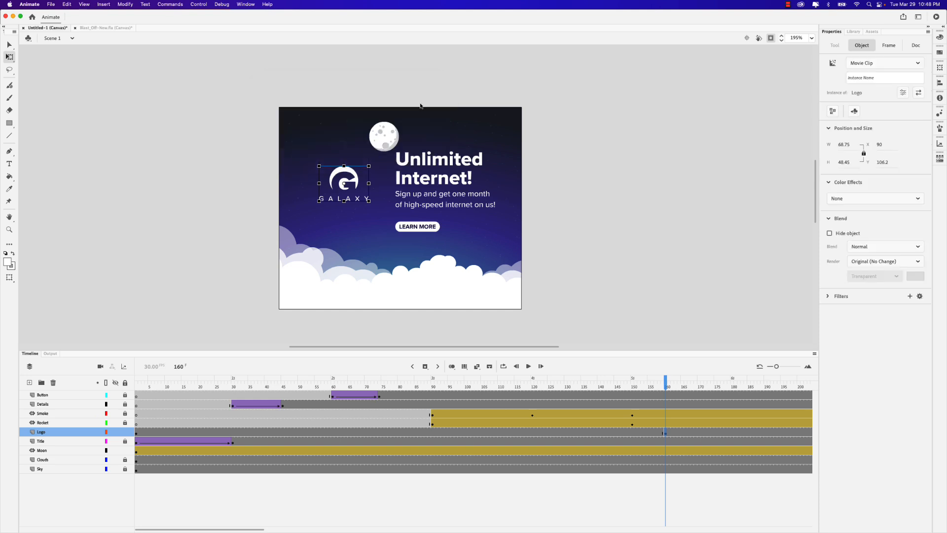
- Insert a keyframe at frame 180 on the Logo layer, and set the logo's alpha to 0% at frame 160
left_click_drag(665, 385, 733, 385)
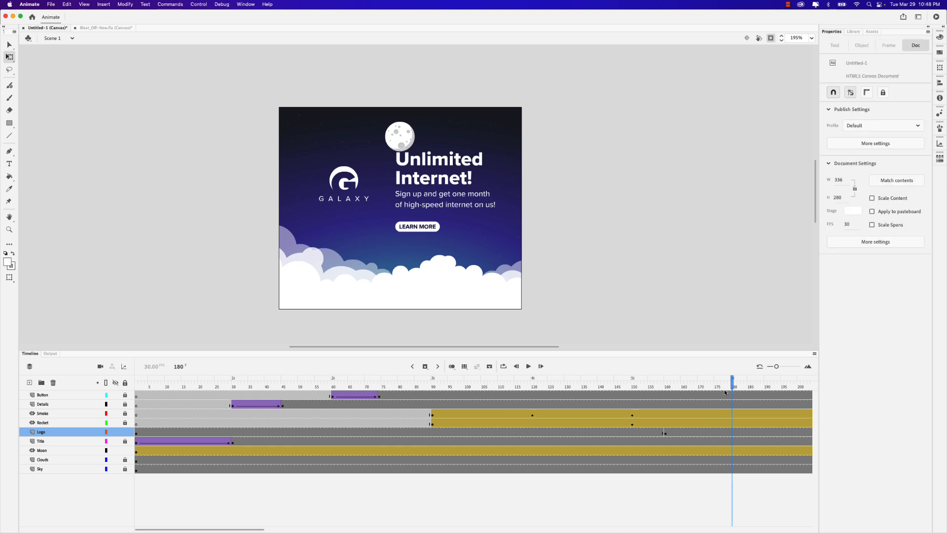
left_click(732, 387)
left_click_drag(734, 387, 666, 391)
left_click(665, 434)
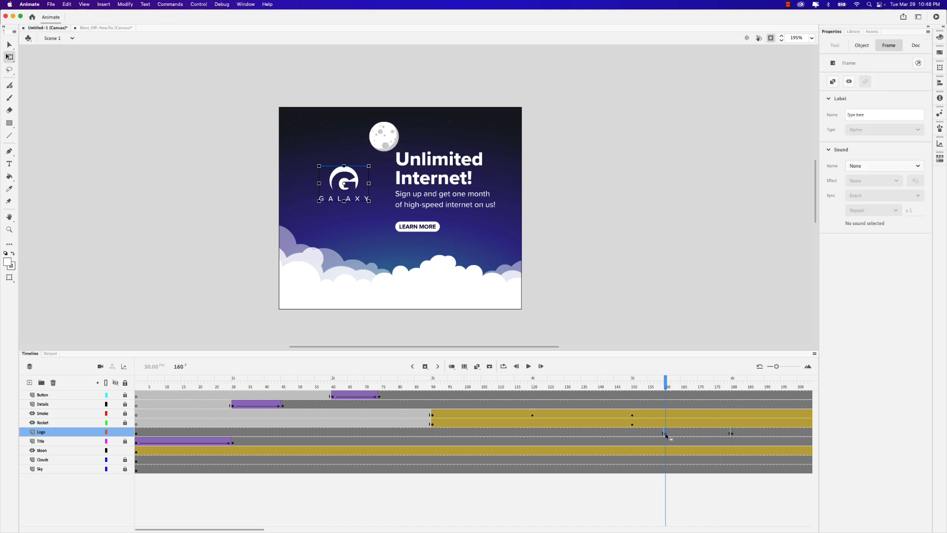
left_click(862, 47)
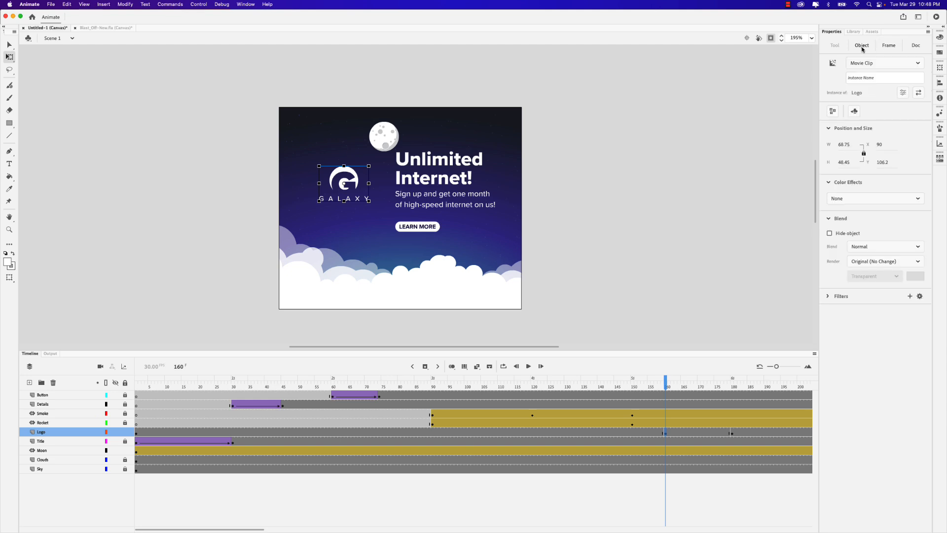
left_click(852, 199)
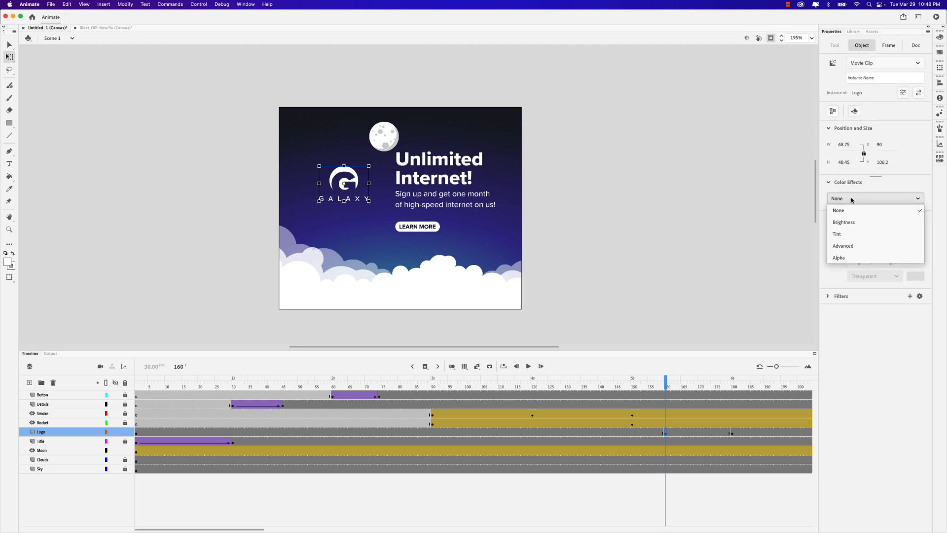
left_click(854, 259)
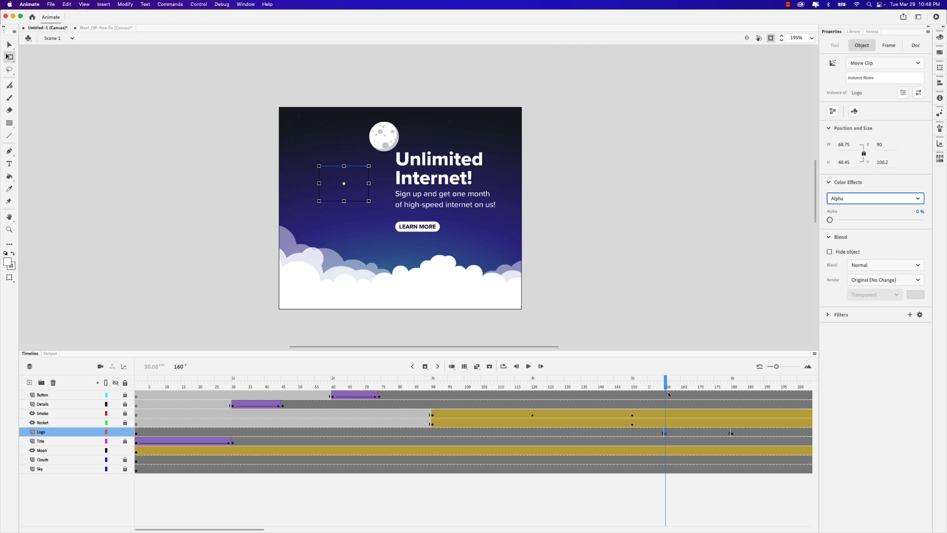
- Create a classic tween between frames 160 and 180 on the Logo layer, and play the logo's fade-in
left_click_drag(666, 387, 706, 389)
left_click(689, 433)
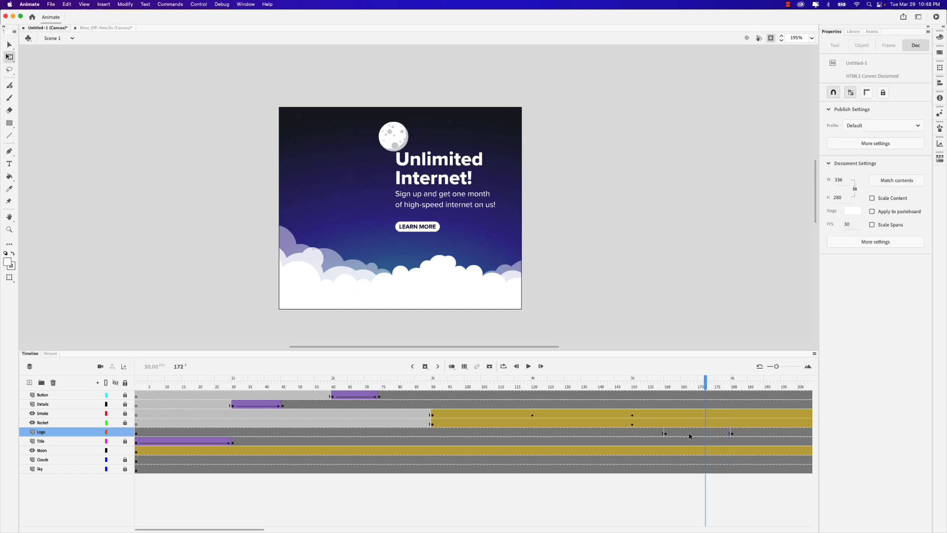
left_click(689, 434)
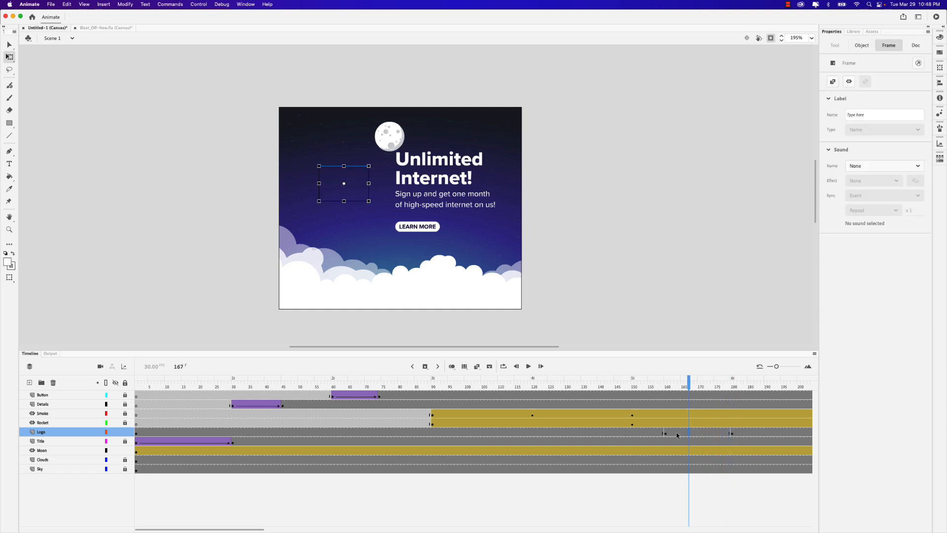
right_click(699, 433)
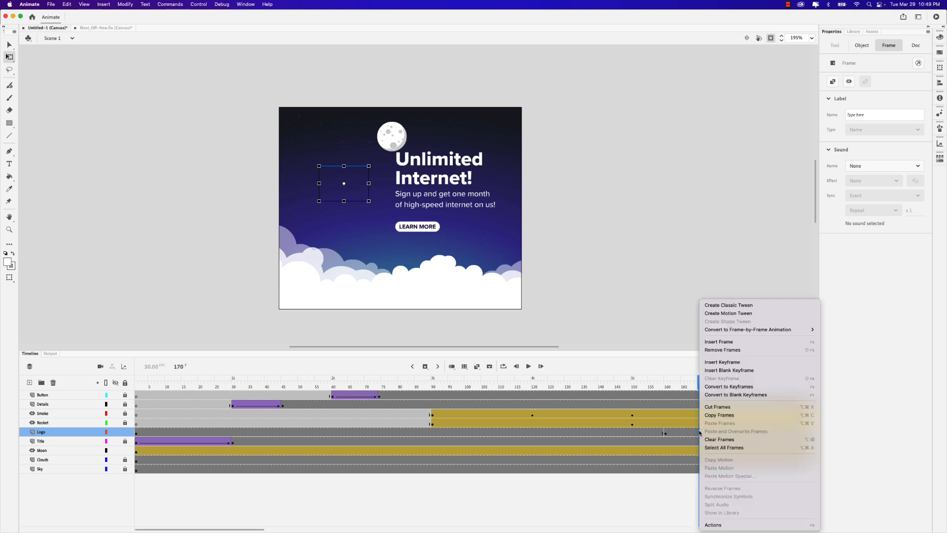
left_click(726, 306)
left_click_drag(699, 386, 668, 388)
key("Return")
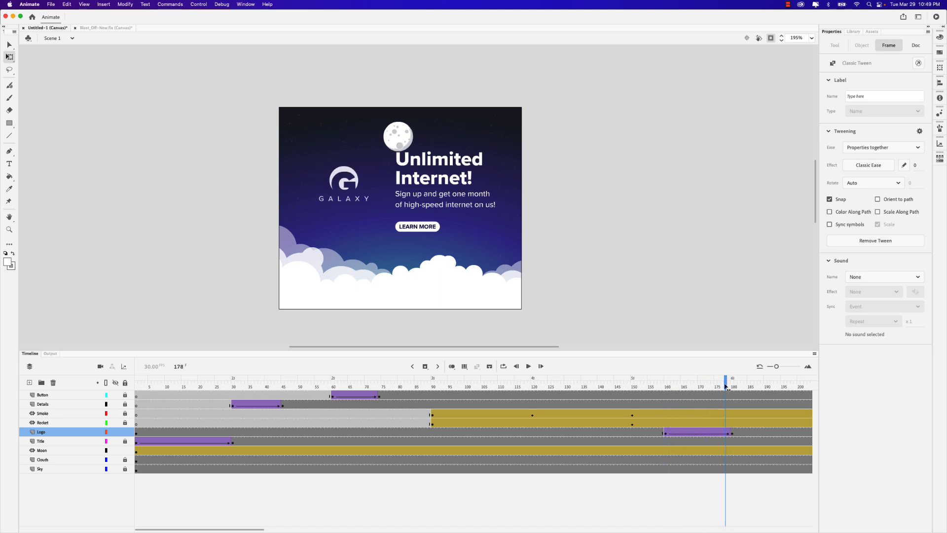
- Clear the logo from frames 1 to 159 on the Logo layer, and play the animation from frame 1
left_click(137, 433)
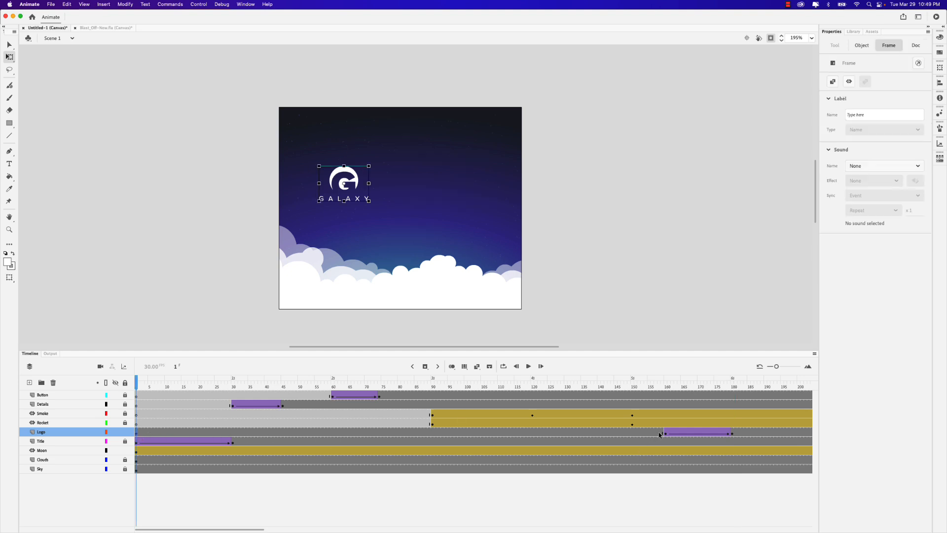
left_click(661, 434)
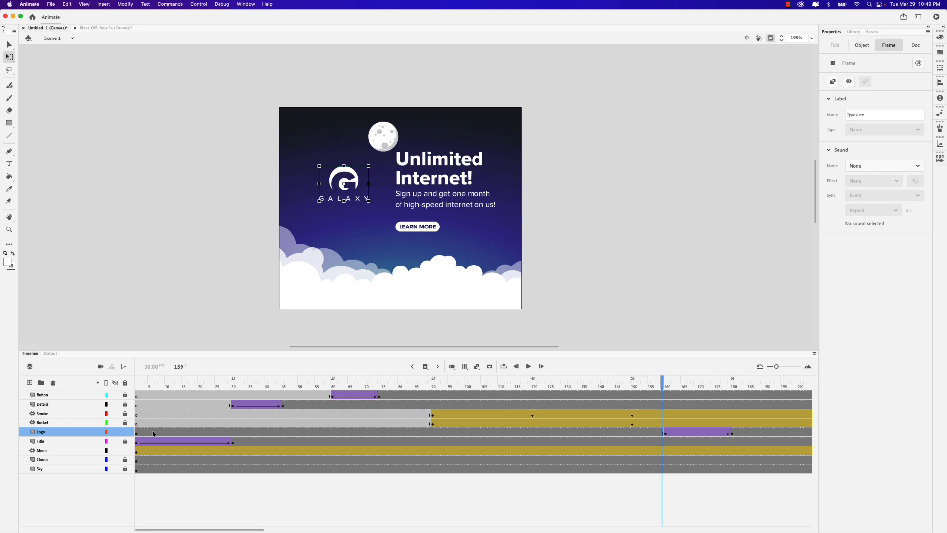
left_click(137, 435)
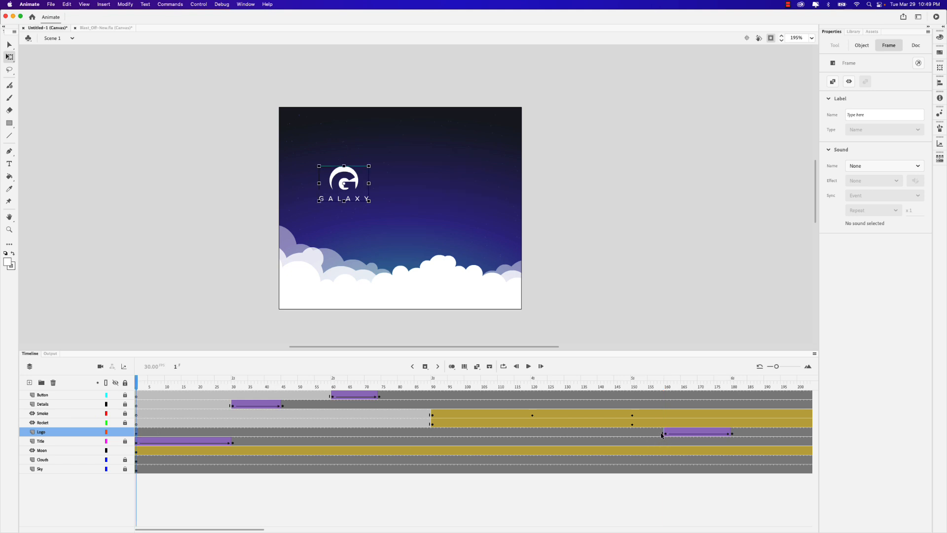
left_click(661, 434, "shift")
key("Delete")
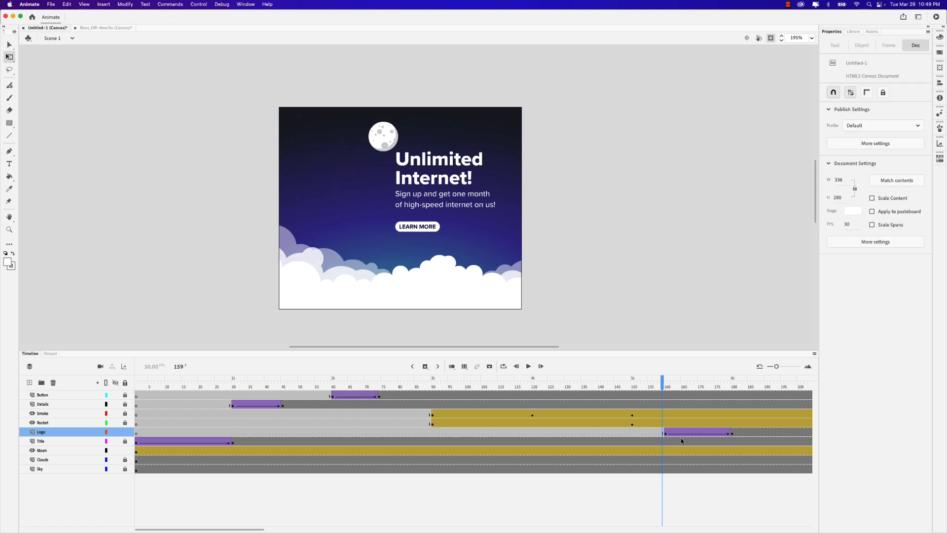
left_click_drag(662, 388, 134, 375)
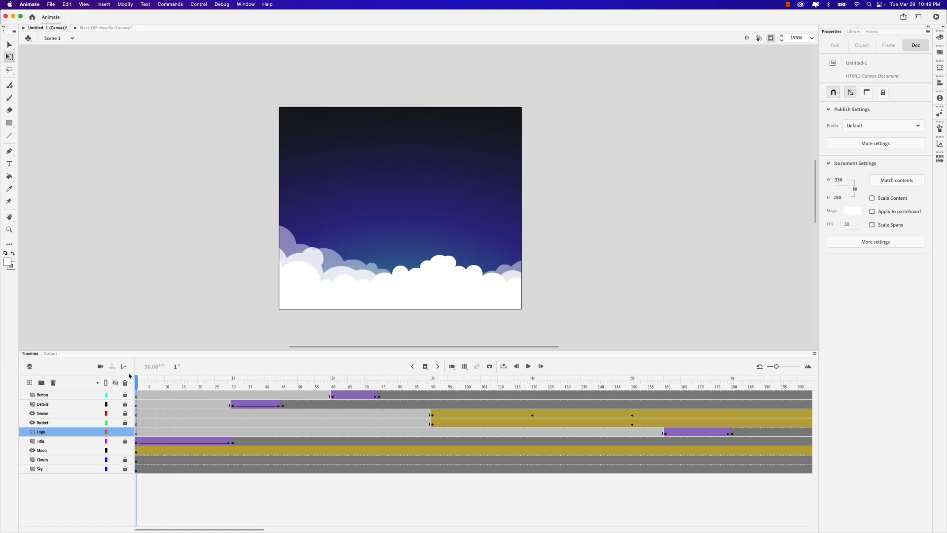
key("Return")
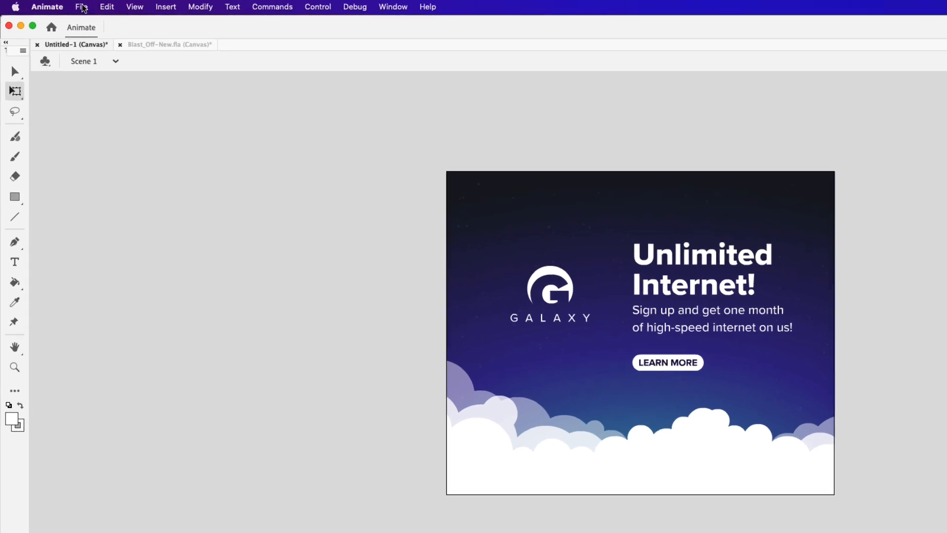
- Export the entire movie as an H.264 video with a render width of 672 px
left_click(82, 8)
mouse_move(104, 203)
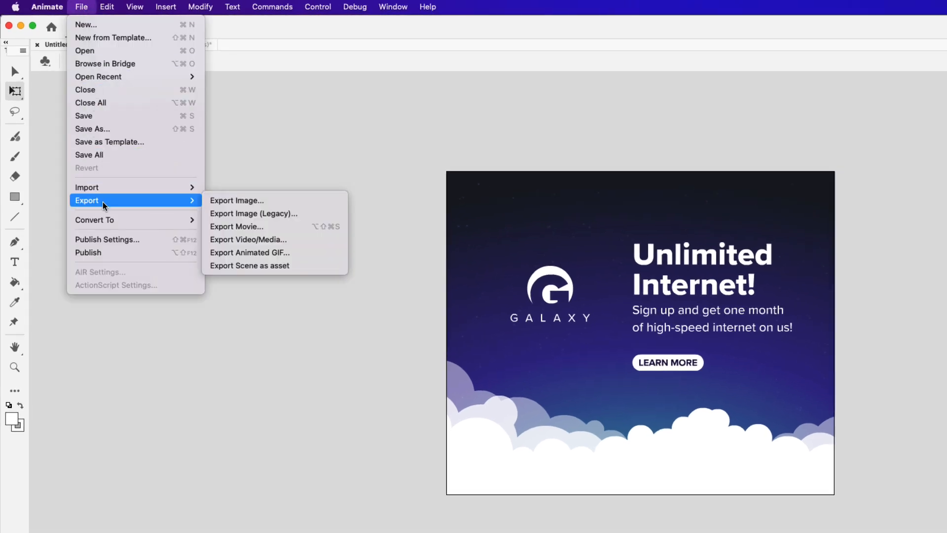
left_click(270, 240)
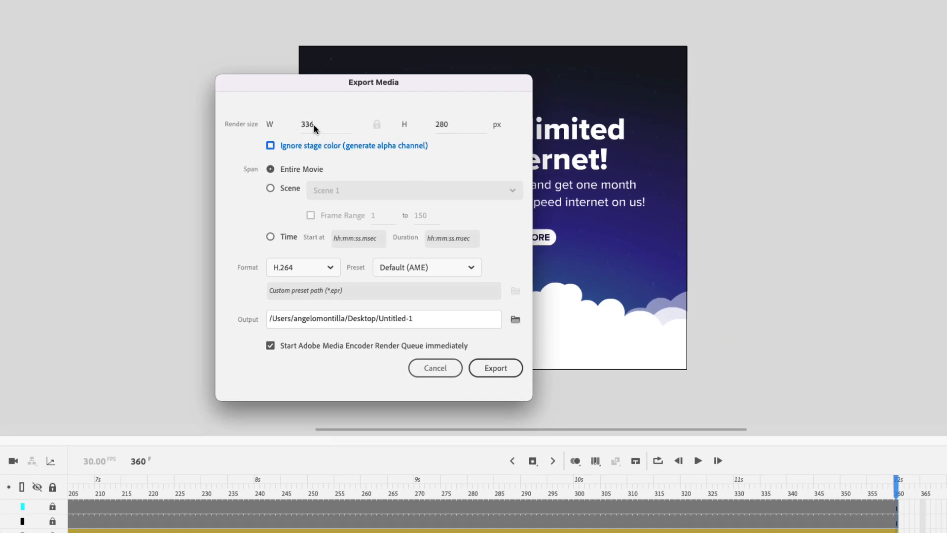
double_click(309, 124)
type("672")
key("Tab")
left_click(488, 371)
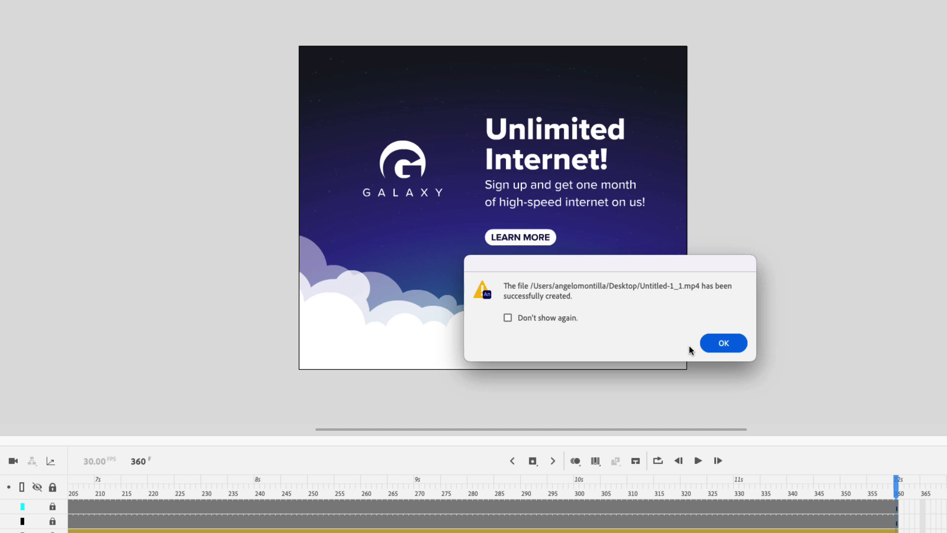
left_click(723, 344)
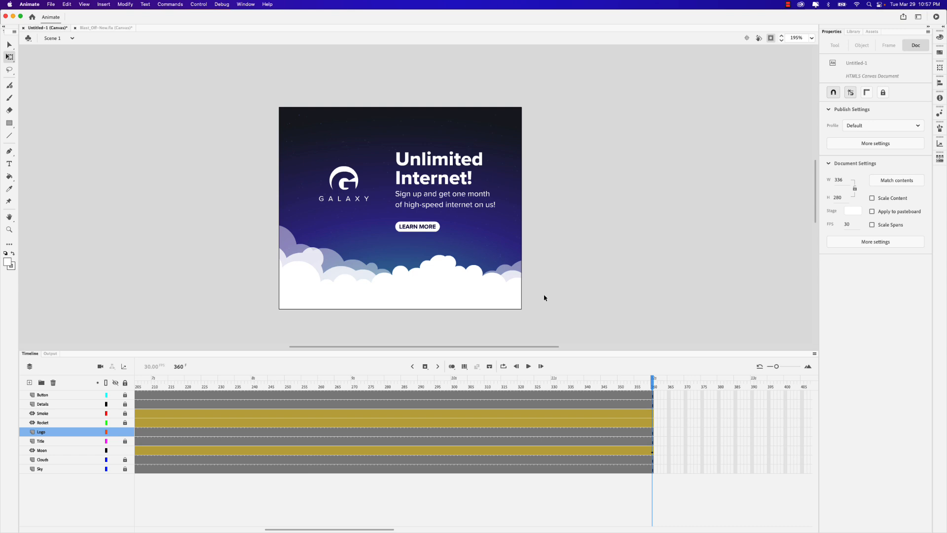
left_click_drag(204, 334, 311, 102)
left_click(250, 249)
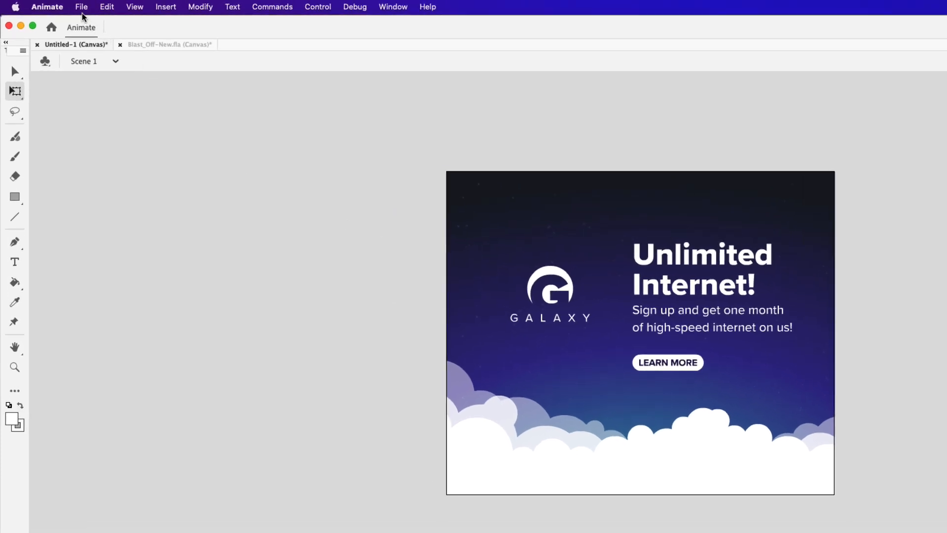
- Open the animated GIF export and play the animation in its preview
left_click(82, 7)
mouse_move(104, 201)
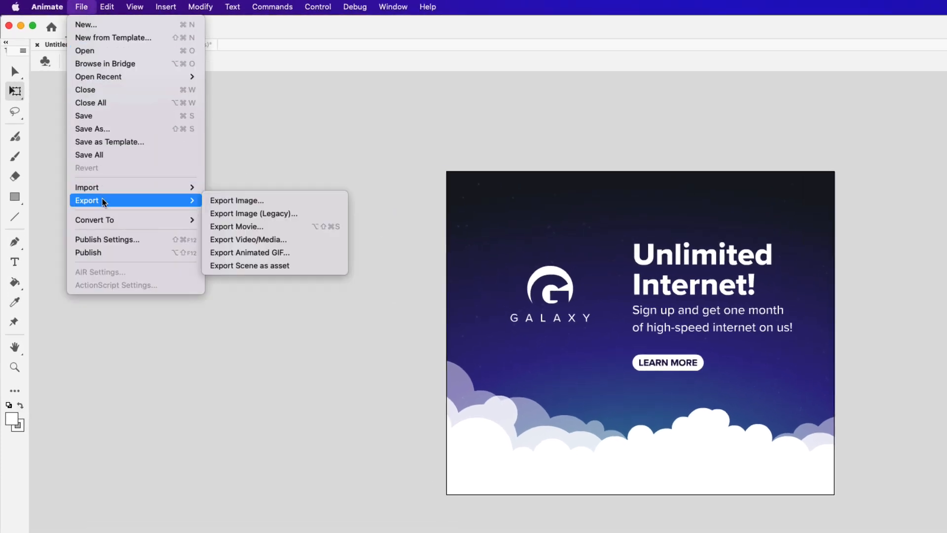
left_click(299, 260)
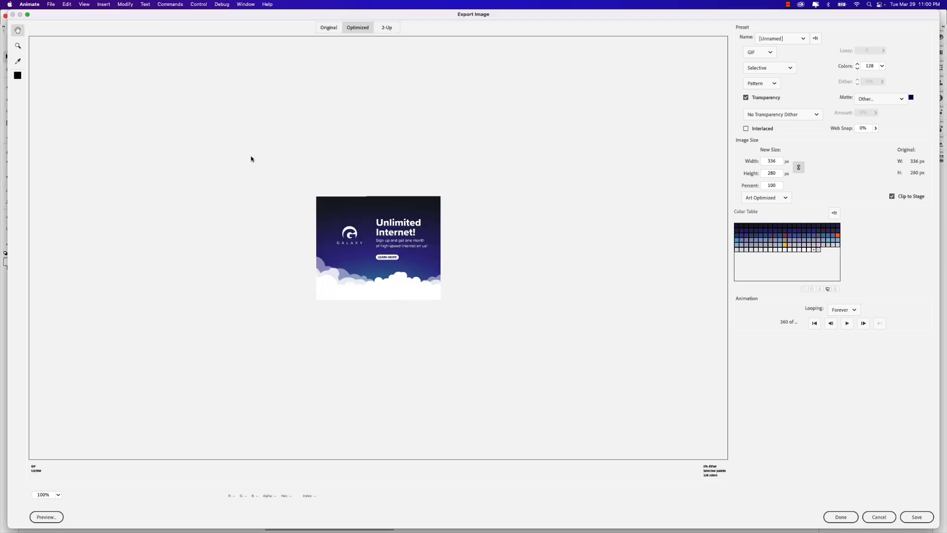
left_click(847, 323)
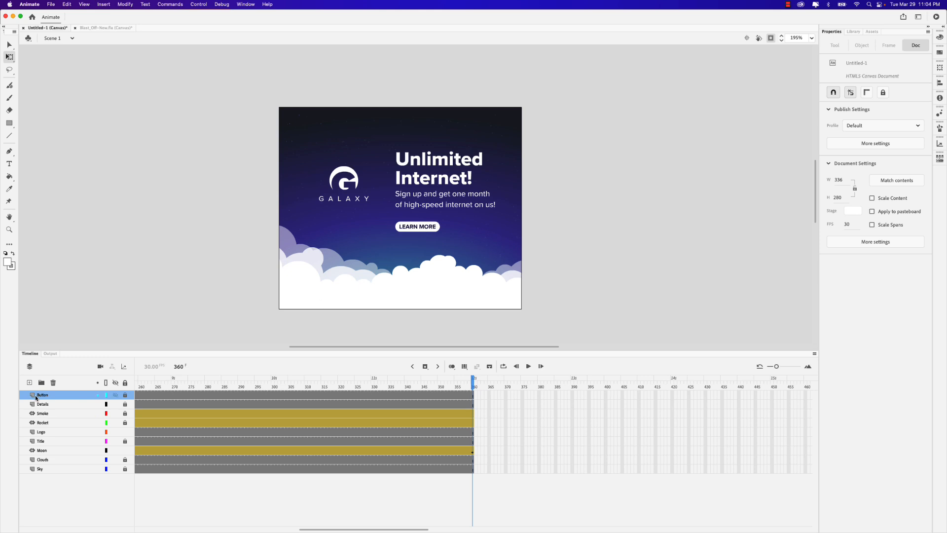
- Unlock the Button layer, open the Learn More button symbol for editing, and insert a keyframe in its Over state
left_click(36, 397)
left_click(125, 396)
double_click(408, 228)
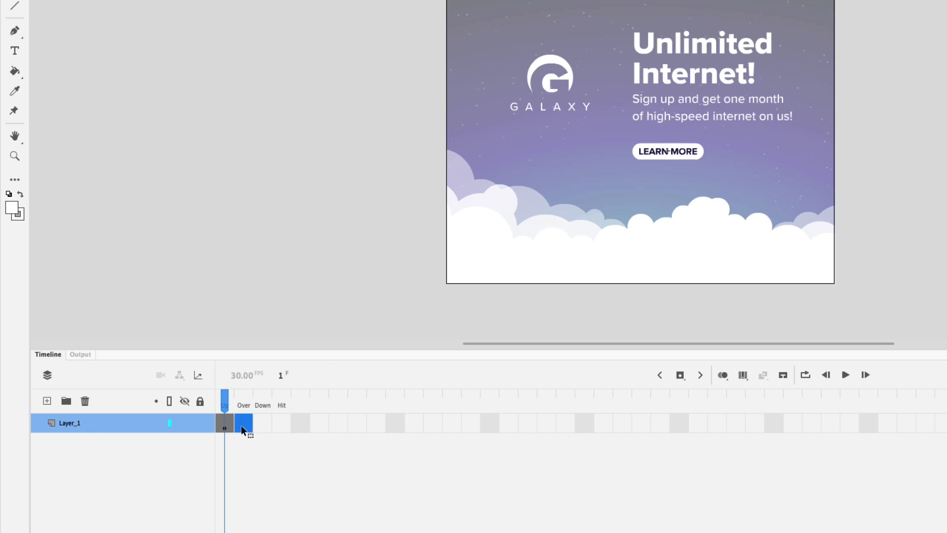
left_click(243, 424)
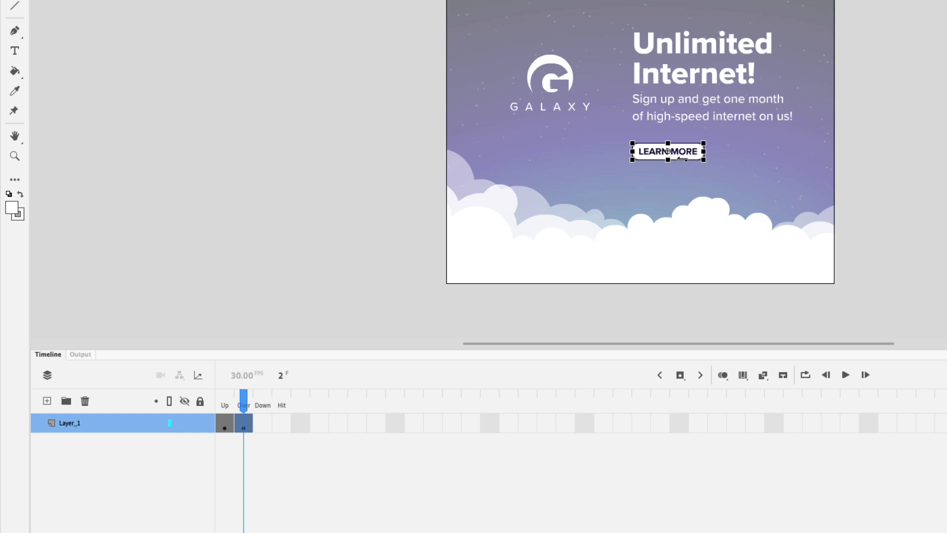
- Change the fill of the rounded shape behind the LEARN MORE text to bright purple in the Over state
scroll(686, 137, "up", 3)
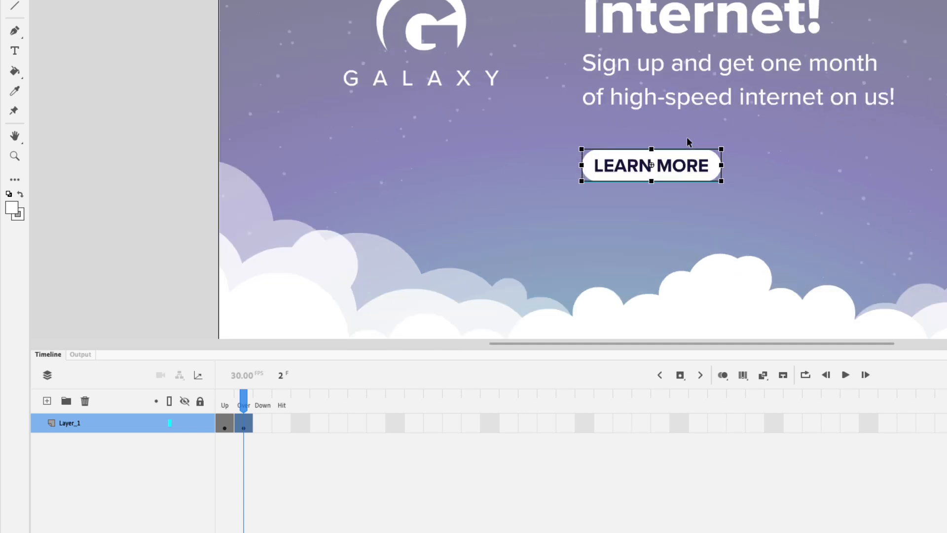
double_click(680, 191)
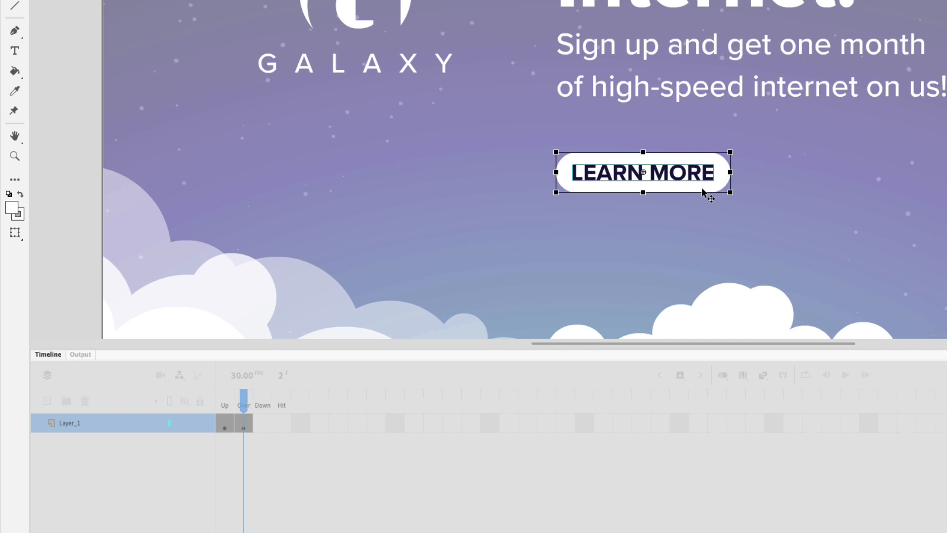
key("Delete")
left_click(681, 186)
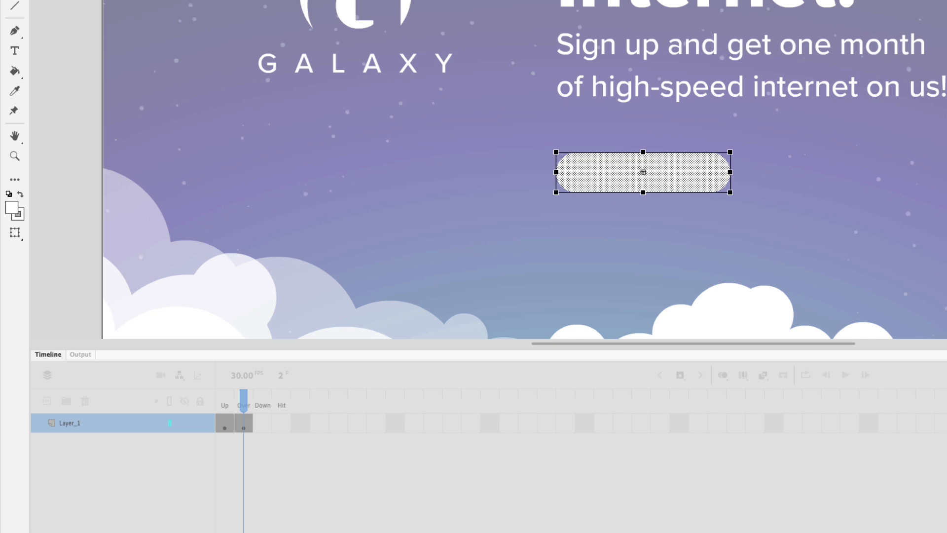
left_click(920, 151)
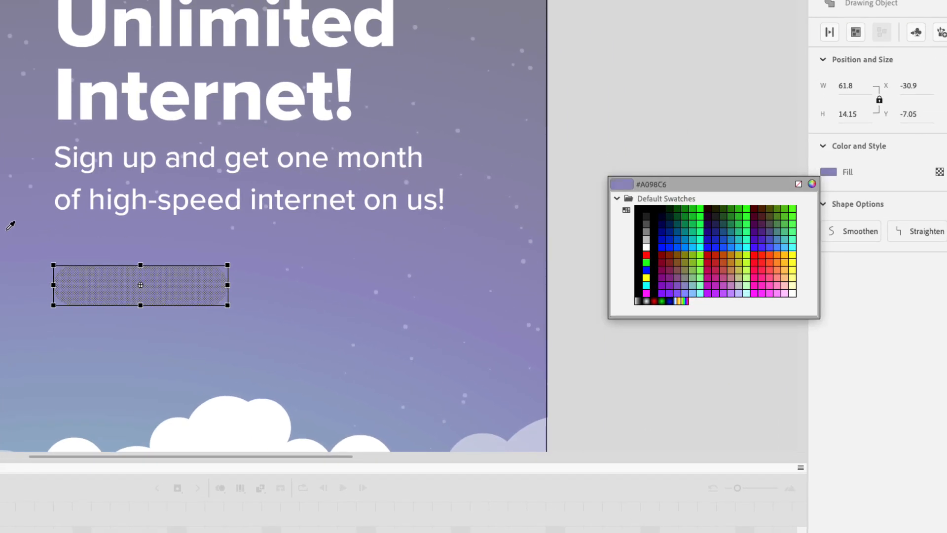
left_click(679, 292)
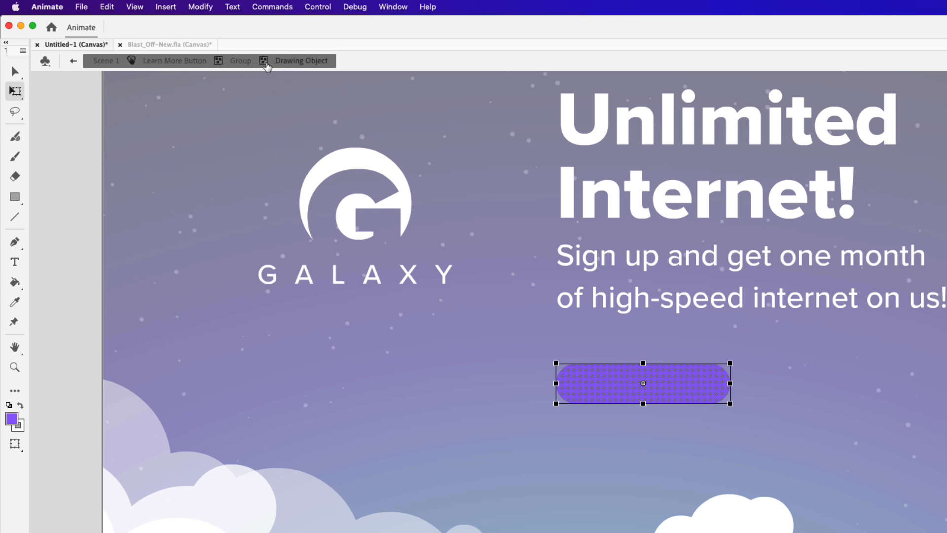
left_click(74, 62)
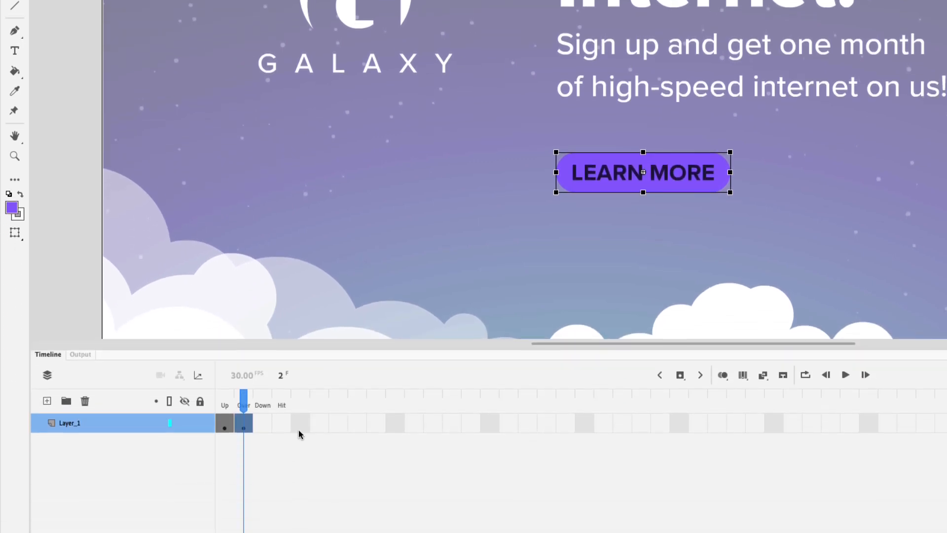
- Compare the Learn More button's appearance in its Up and Over states
left_click(219, 414)
left_click(244, 414)
left_click(217, 413)
left_click(243, 414)
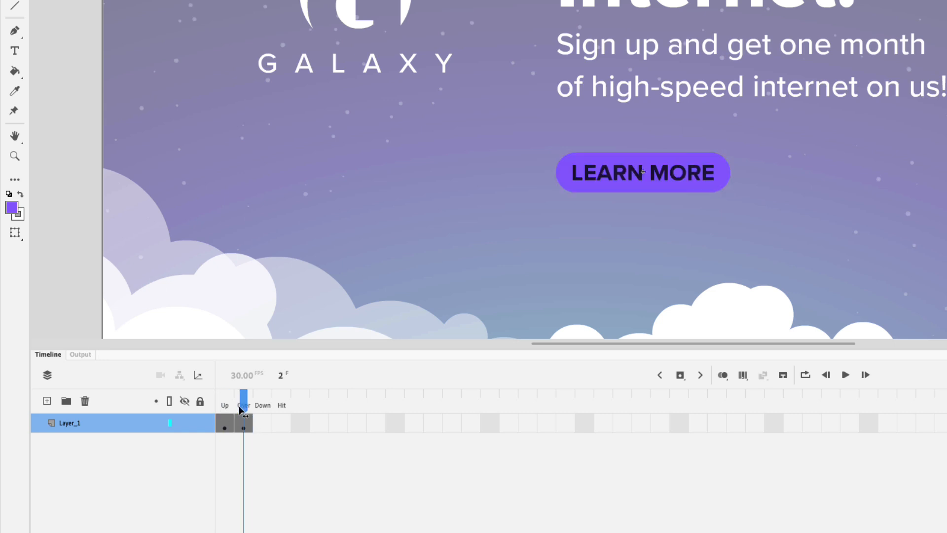
left_click(226, 411)
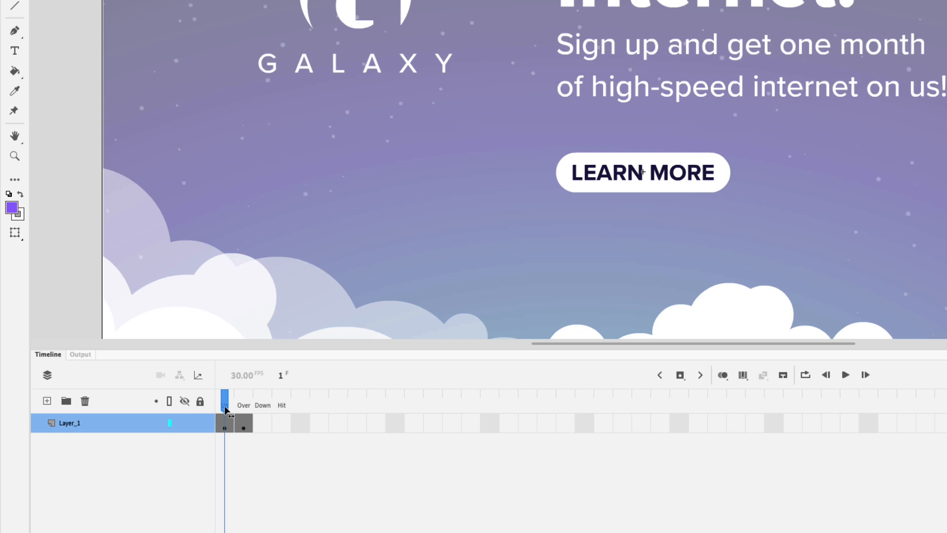
left_click(244, 412)
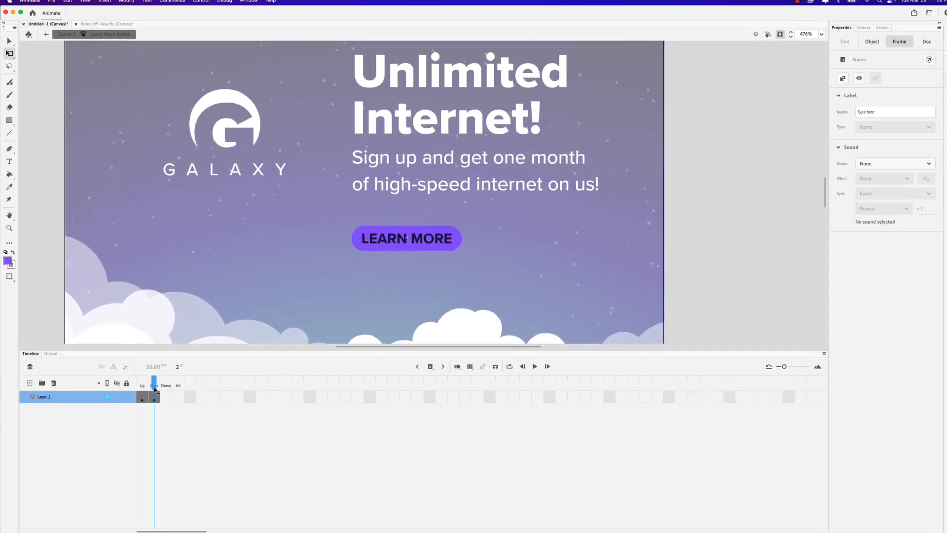
left_click(228, 413)
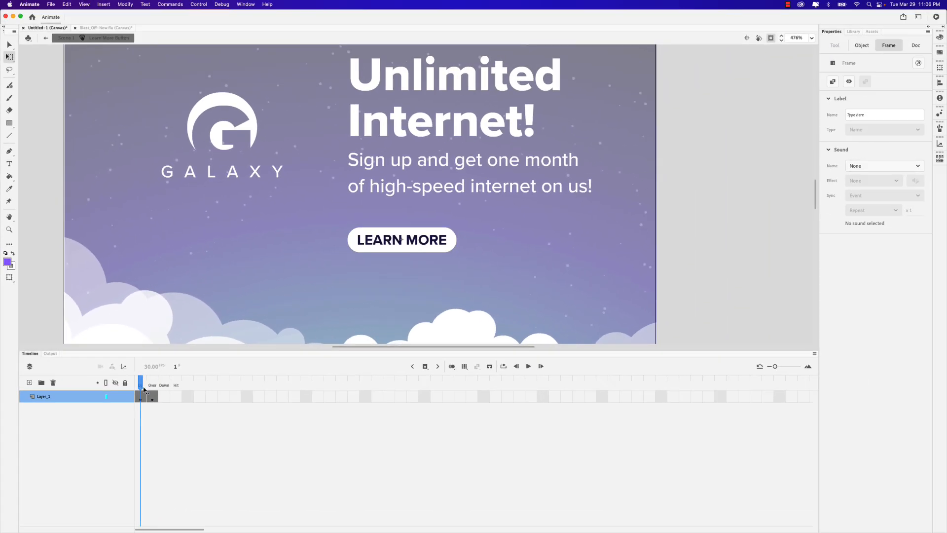
left_click(153, 390)
left_click(141, 390)
left_click(154, 391)
left_click(141, 389)
- Return to Scene 1 and give the Learn More button the instance name learn_btn
left_click(64, 38)
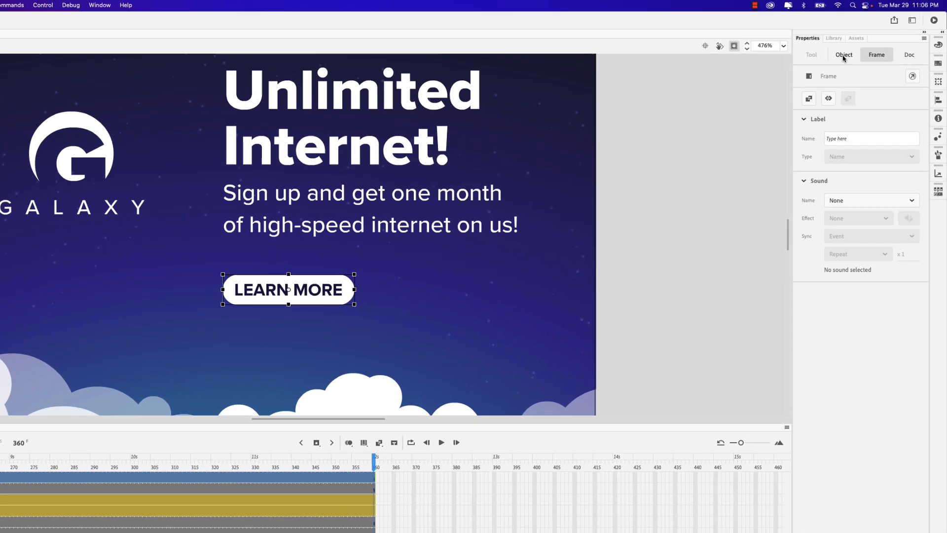
left_click(860, 47)
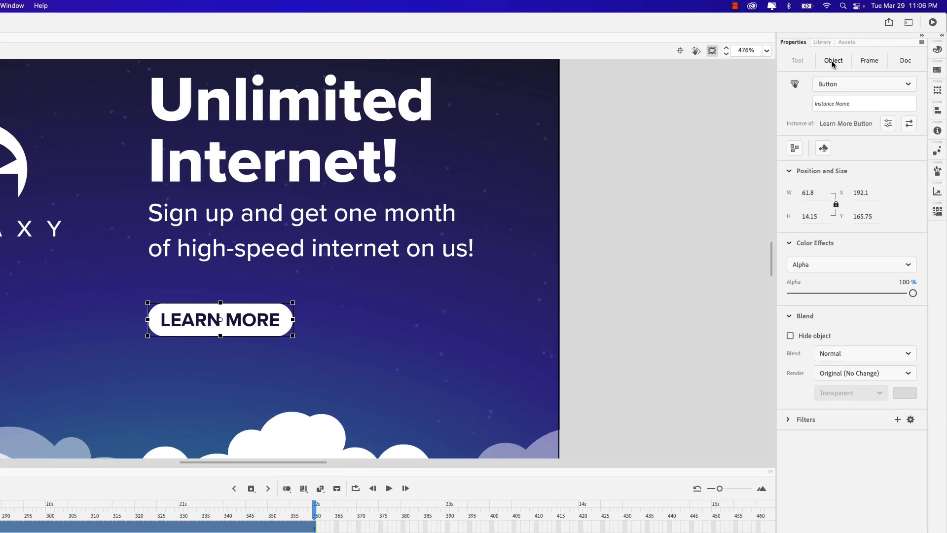
left_click(860, 105)
type("learn_btn")
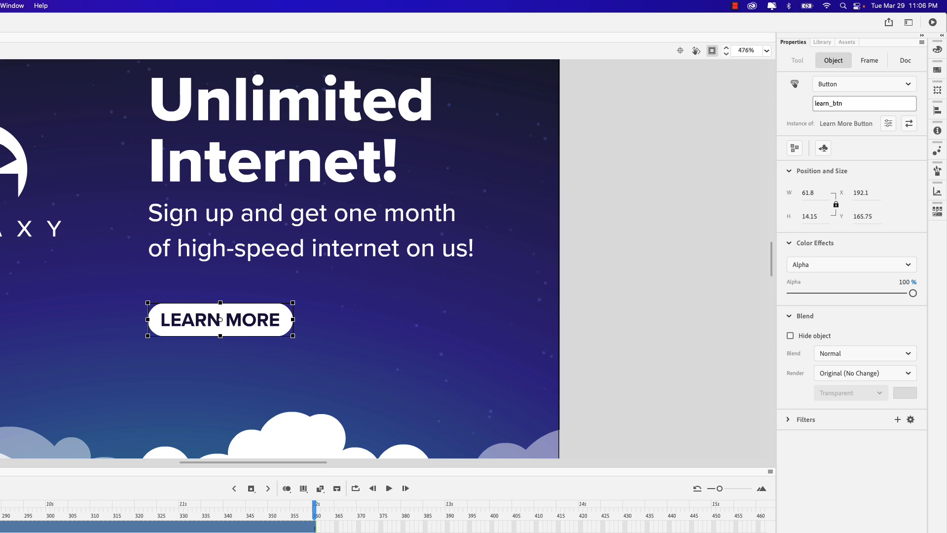
key("Return")
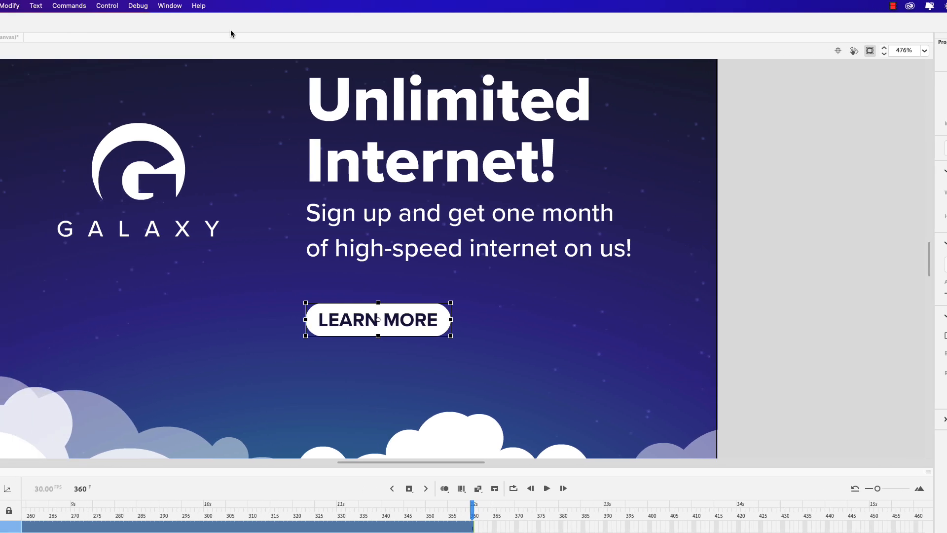
left_click(181, 6)
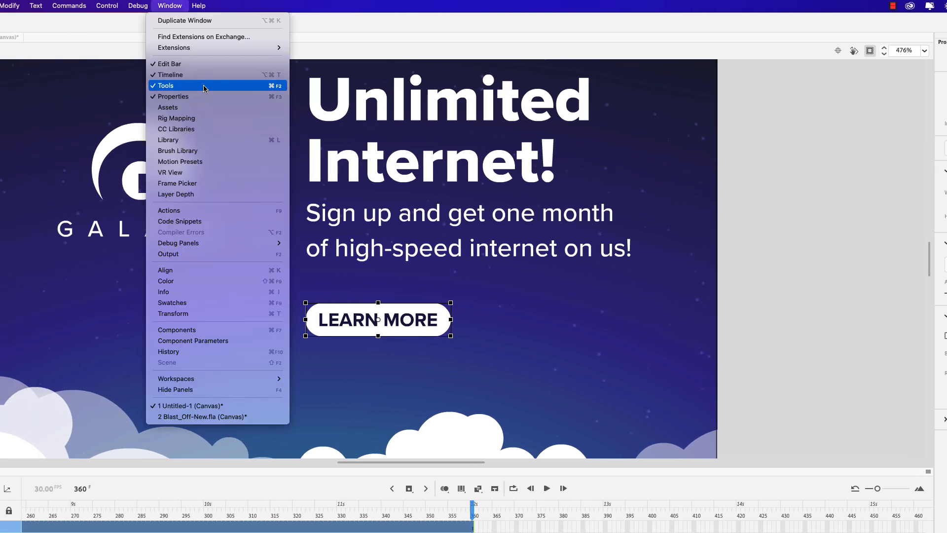
left_click(217, 212)
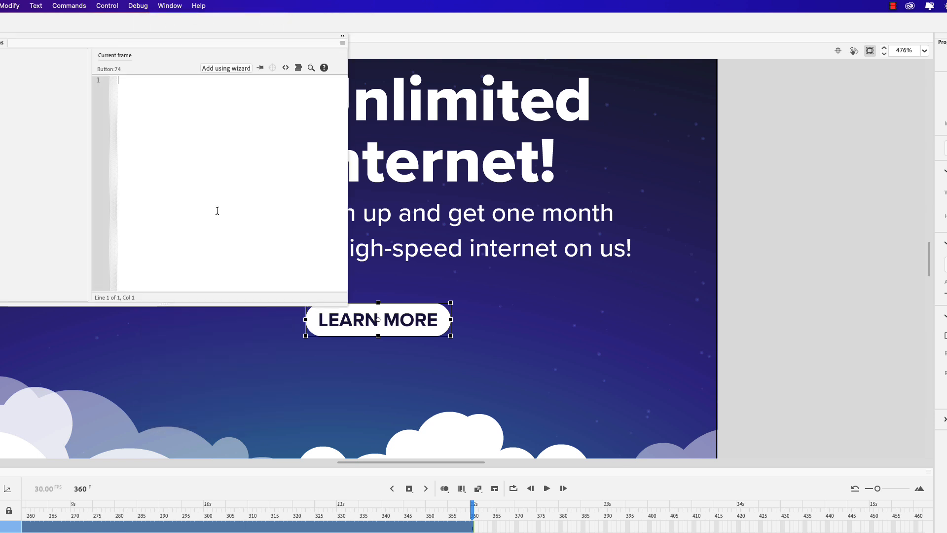
left_click_drag(27, 39, 572, 192)
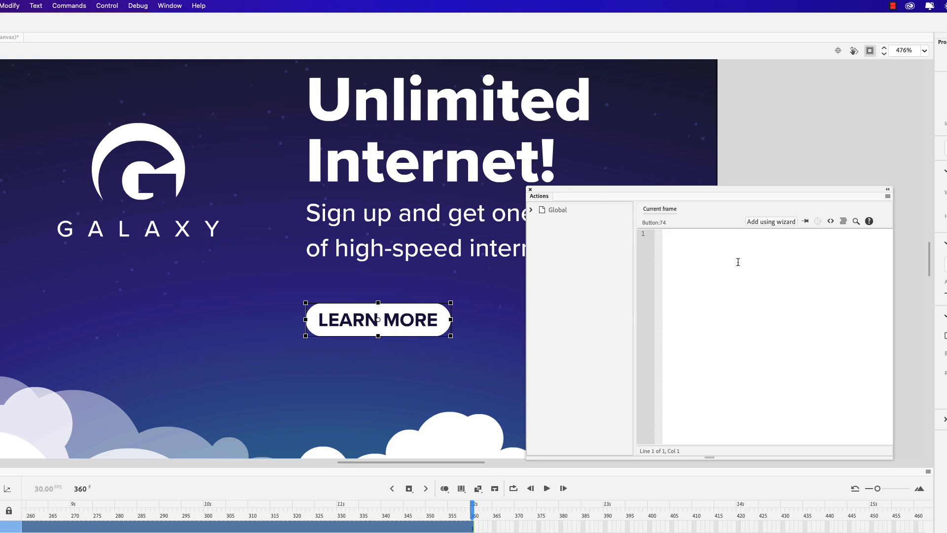
left_click(771, 222)
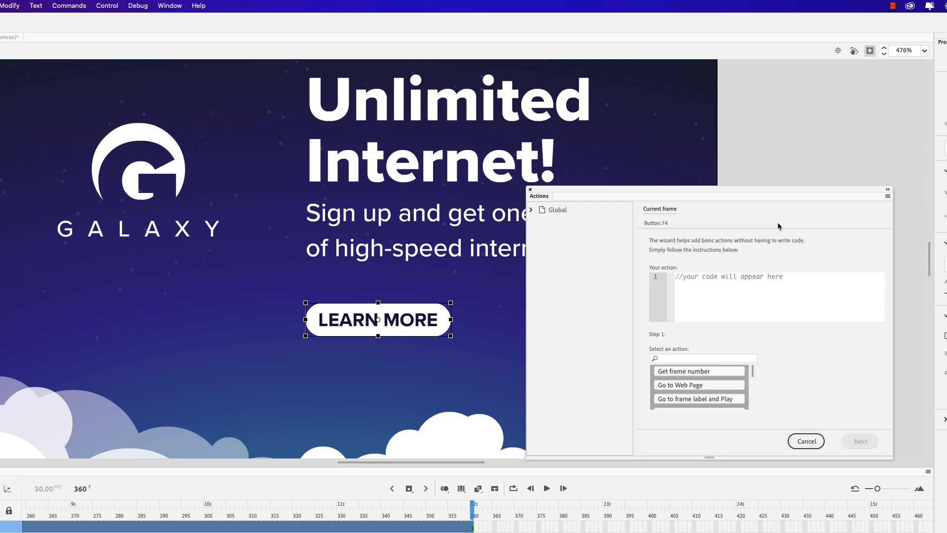
left_click(708, 388)
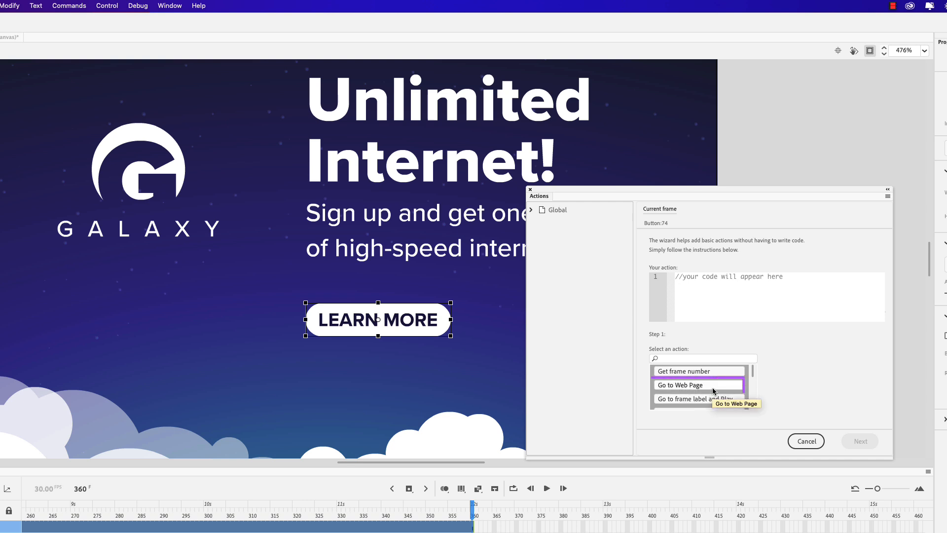
left_click(712, 387)
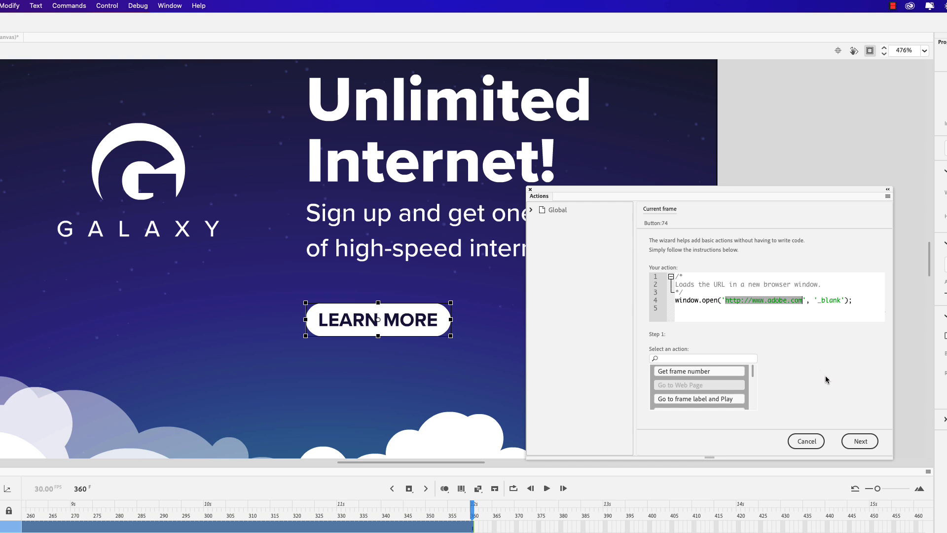
left_click(860, 440)
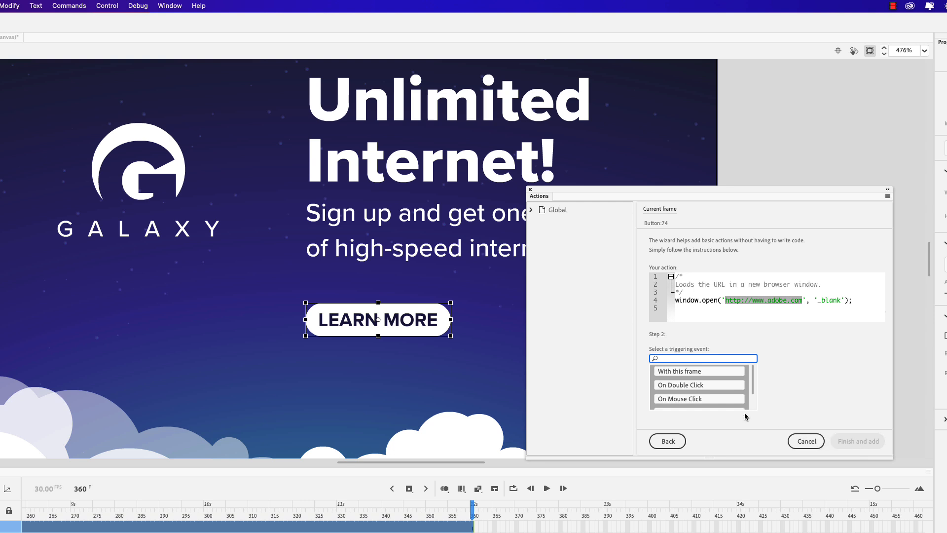
- Set the action to trigger On Mouse Click of learn_btn and add the finished code to the frame
left_click(684, 400)
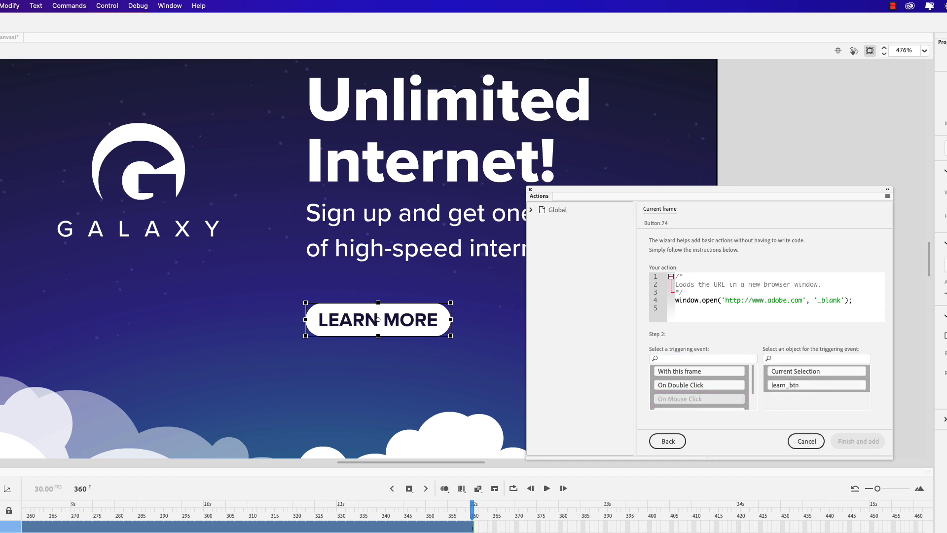
left_click(790, 389)
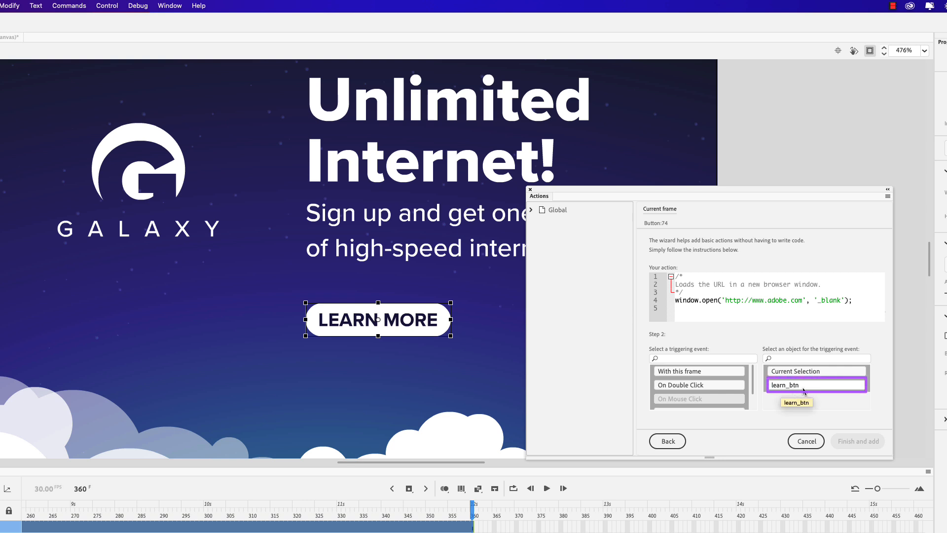
left_click(804, 386)
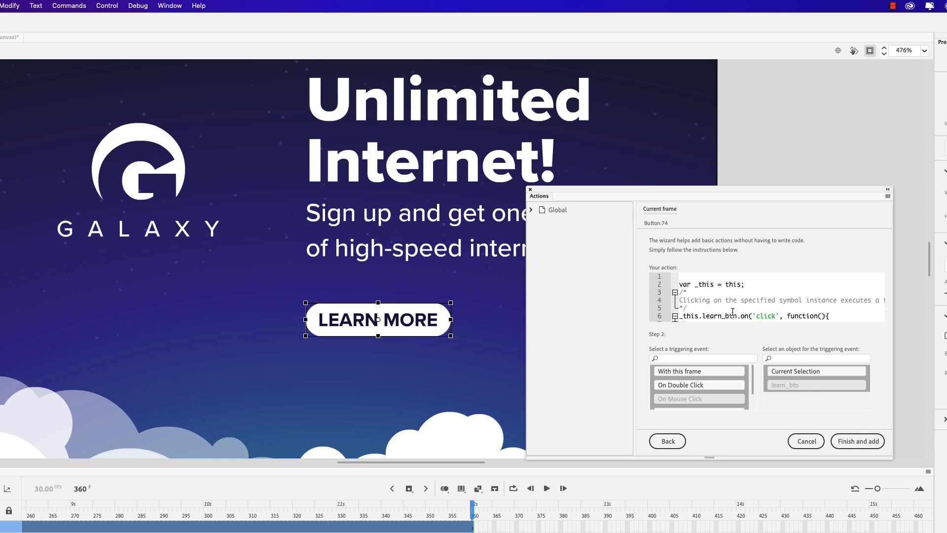
scroll(764, 297, "down", 3)
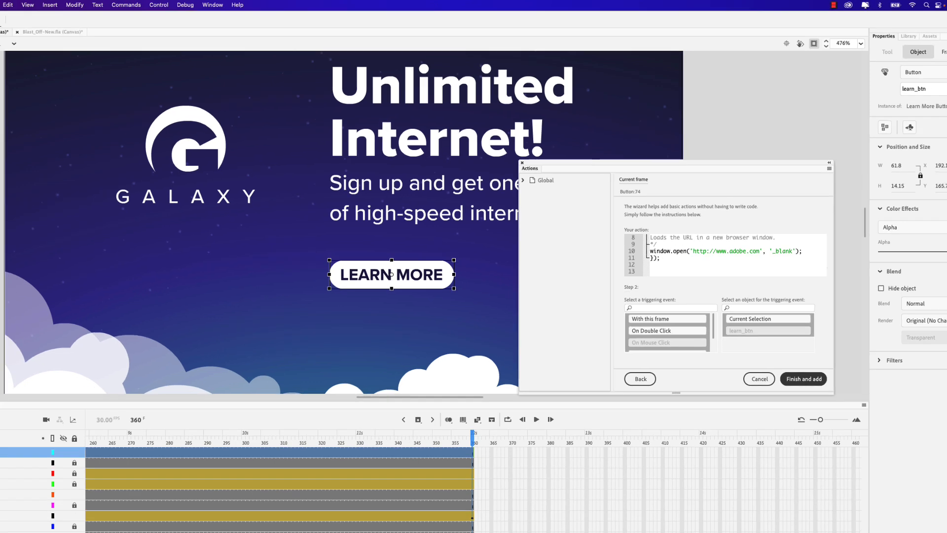
left_click(859, 441)
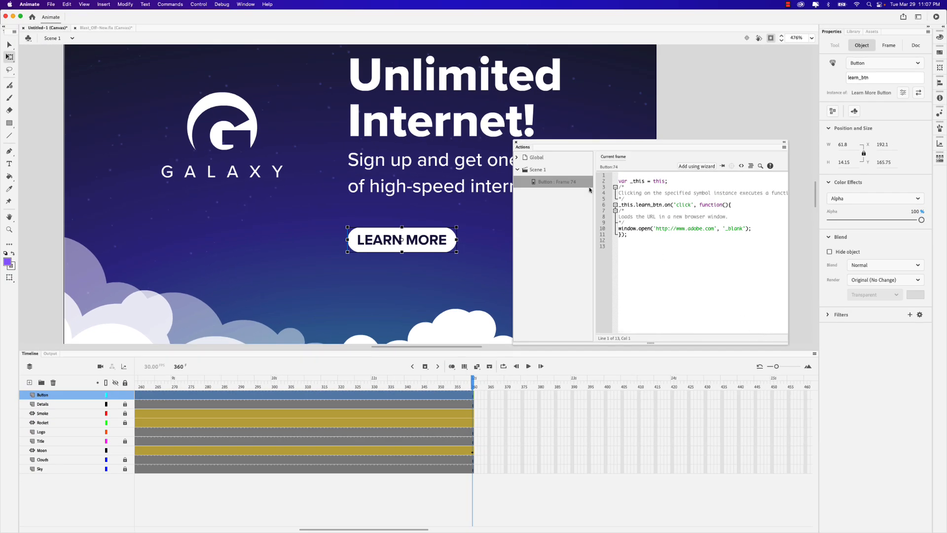
- Test the banner in the browser at an enlarged size and try the Learn More button's web link
left_click(199, 4)
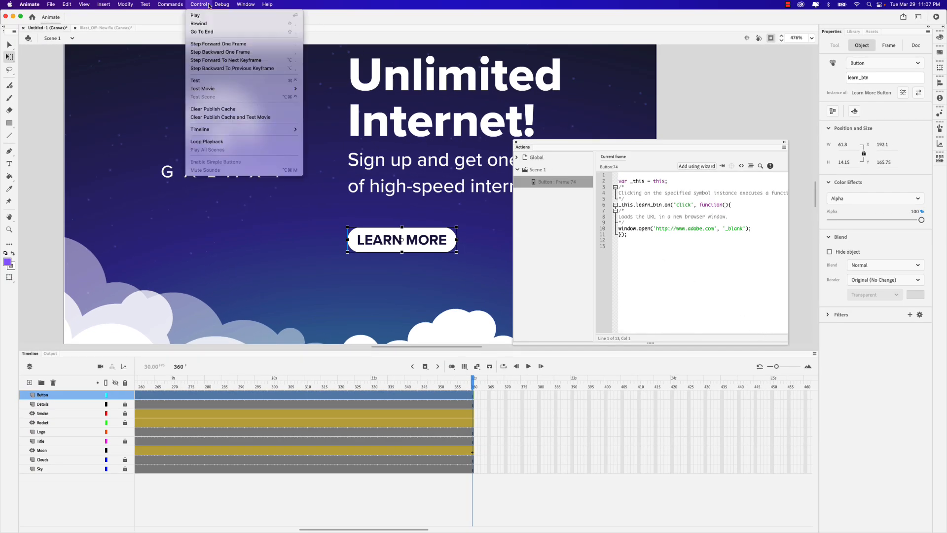
left_click(225, 84)
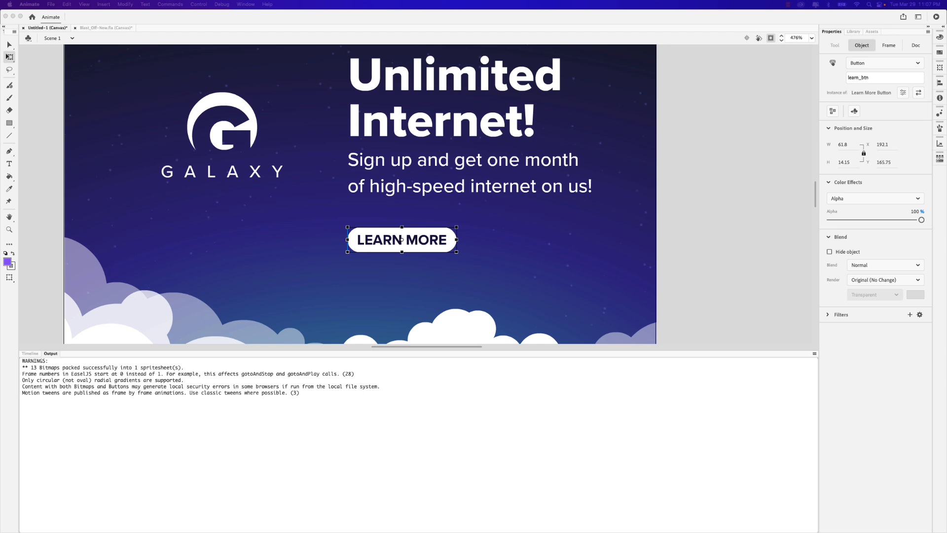
left_click_drag(0, 59, 530, 76)
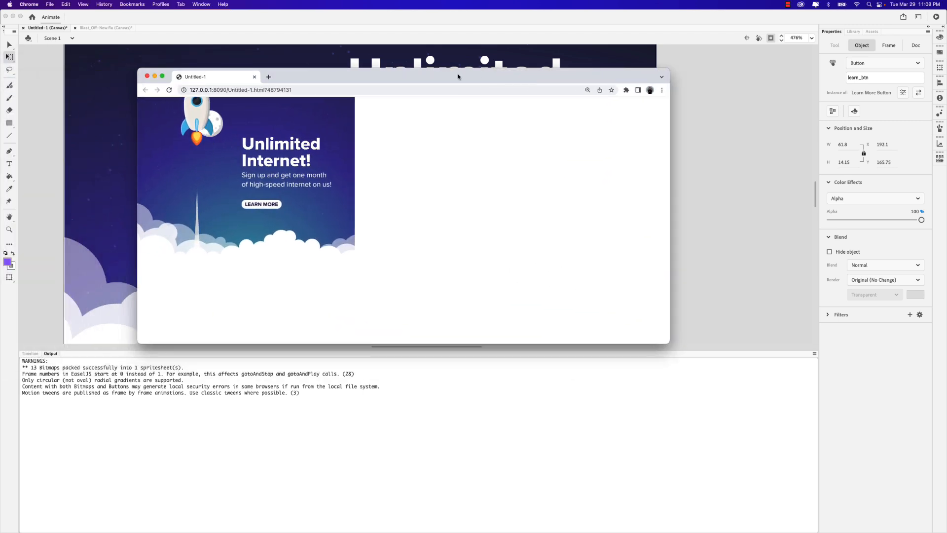
double_click(438, 77)
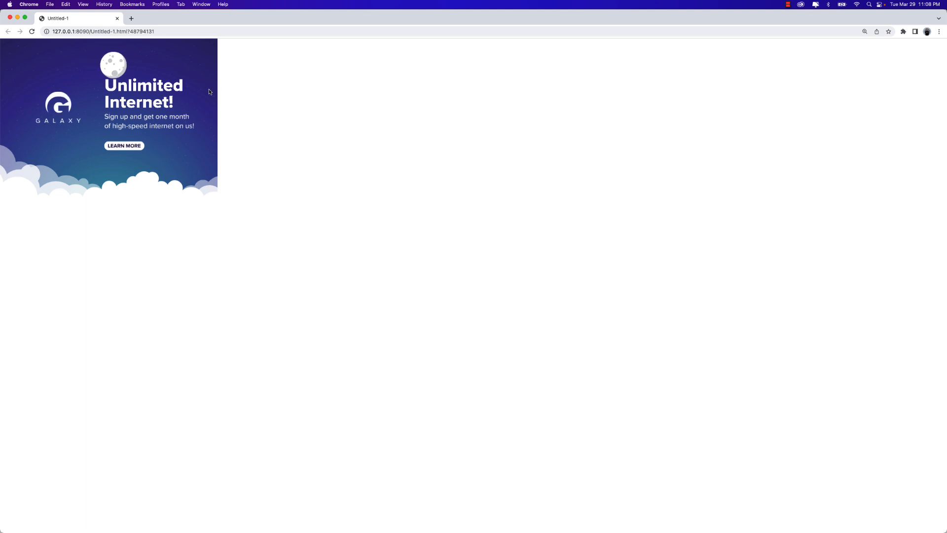
key("super+equal")
key("super+equal")
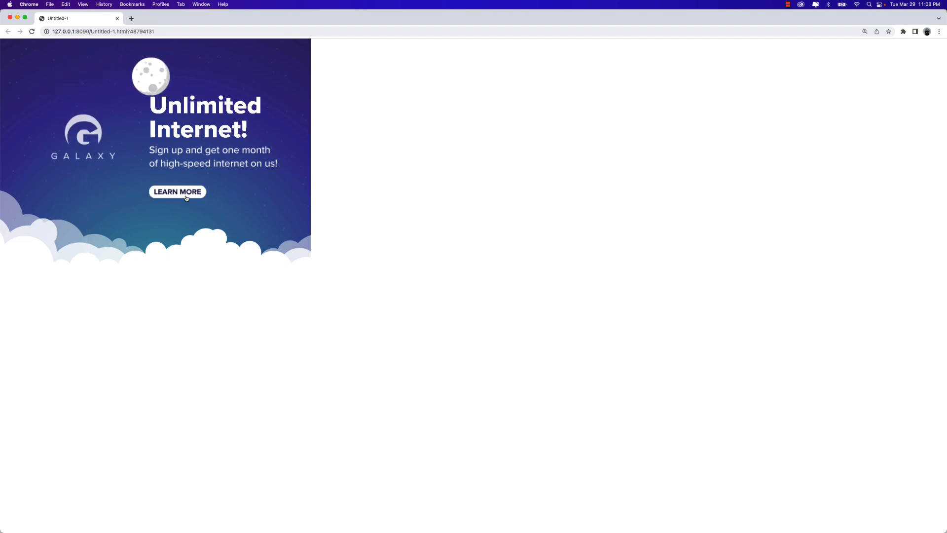
left_click(186, 195)
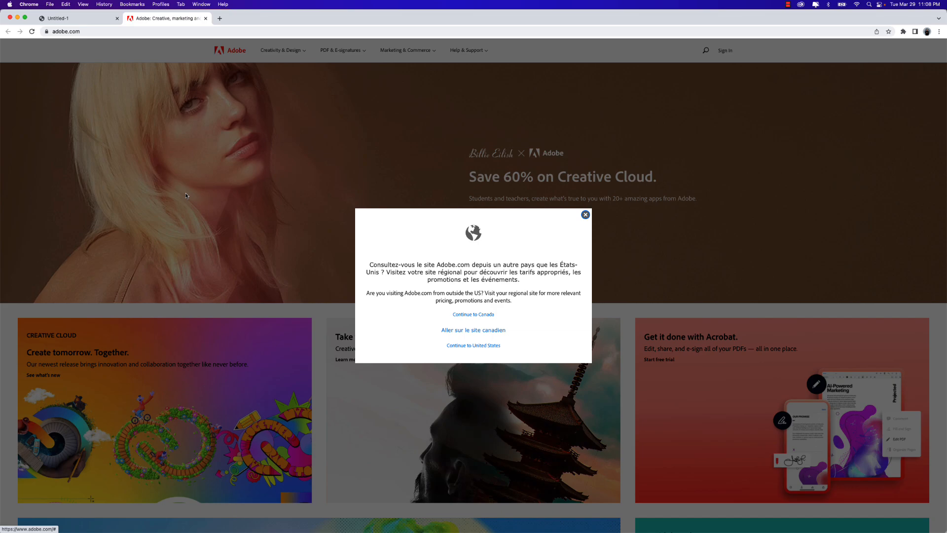
- Return to Animate, close the Actions window and bring back the timeline
key("super+Tab")
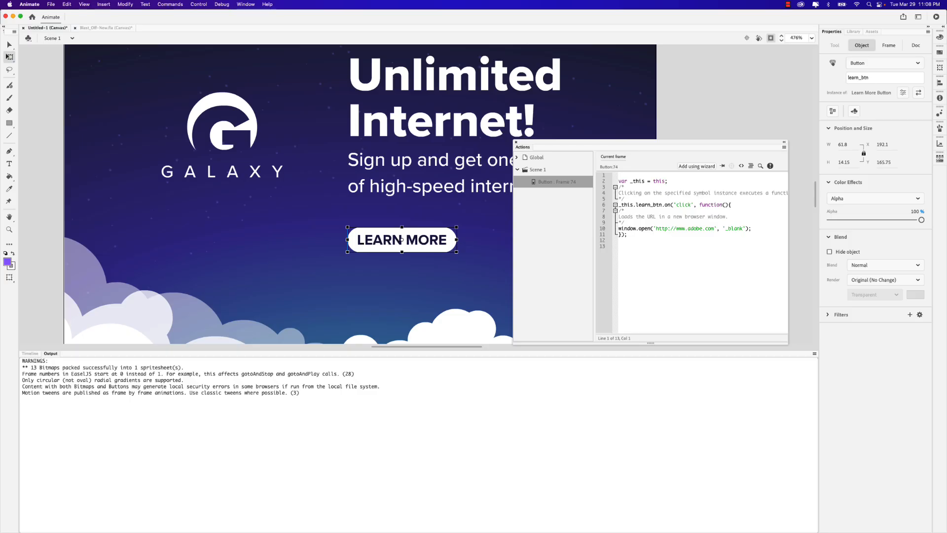
left_click(516, 142)
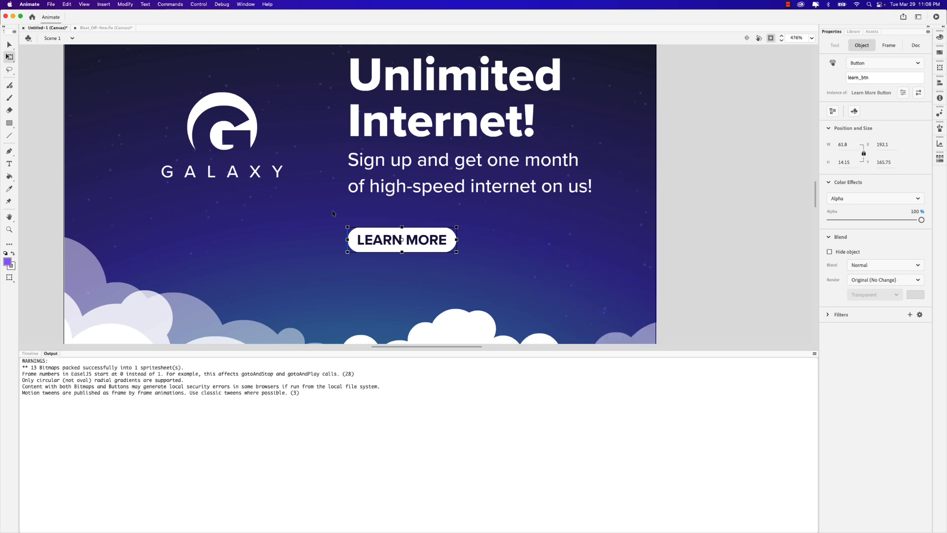
left_click(30, 353)
scroll(344, 230, "down", 5)
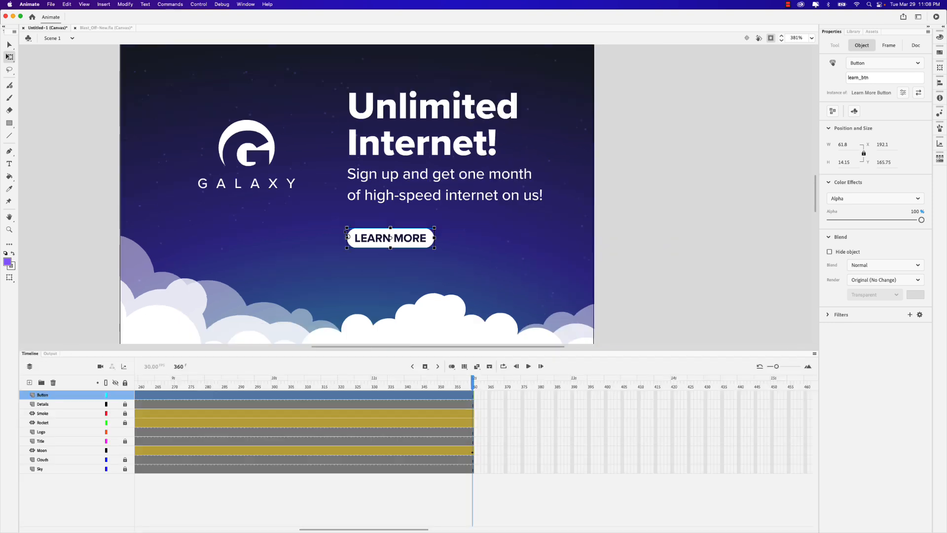